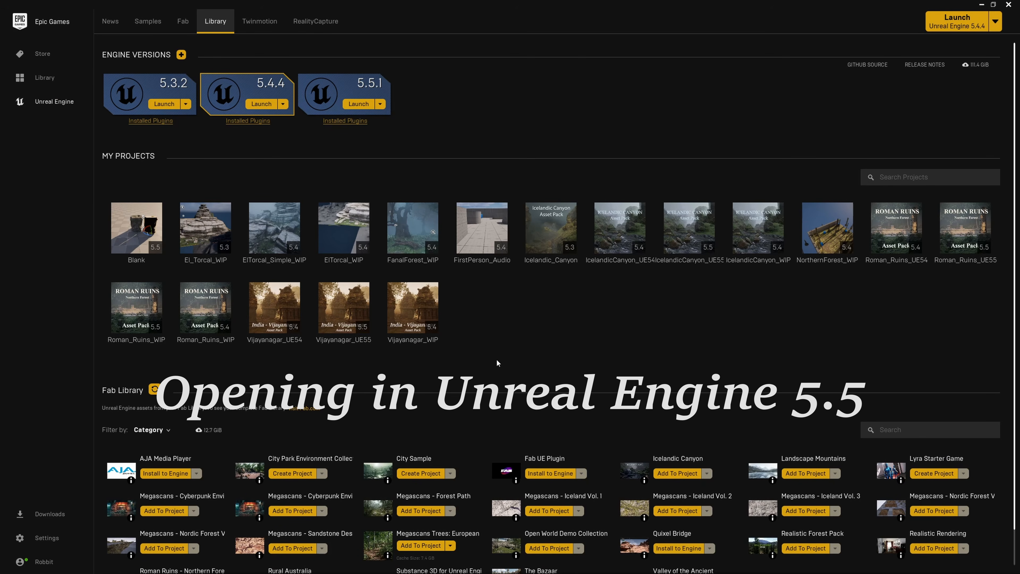
Step: Open the Vijayanagar_UE55 project from the launcher library and look around the temples in its demo level
mouse_move(346, 308)
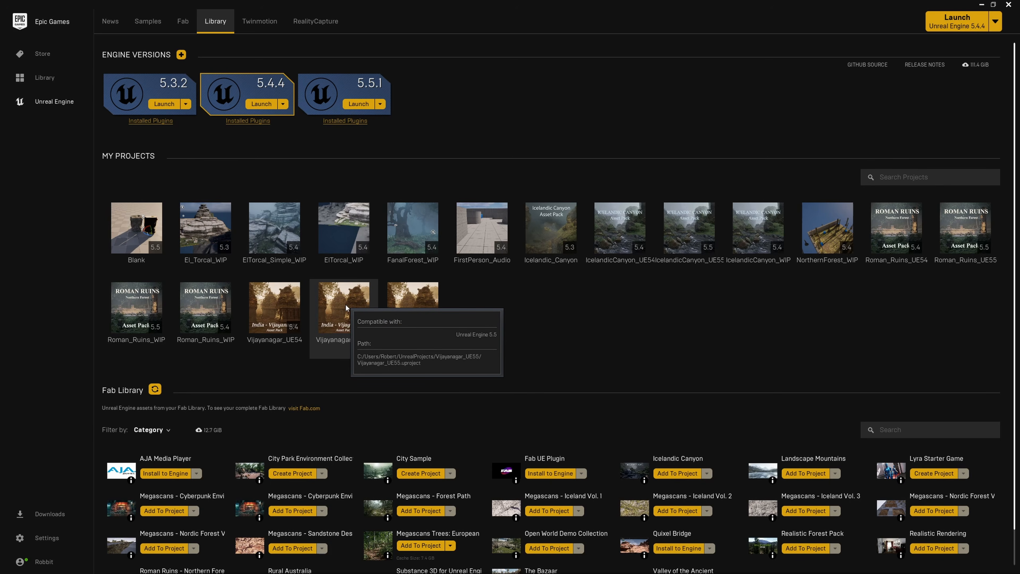
double_click(346, 308)
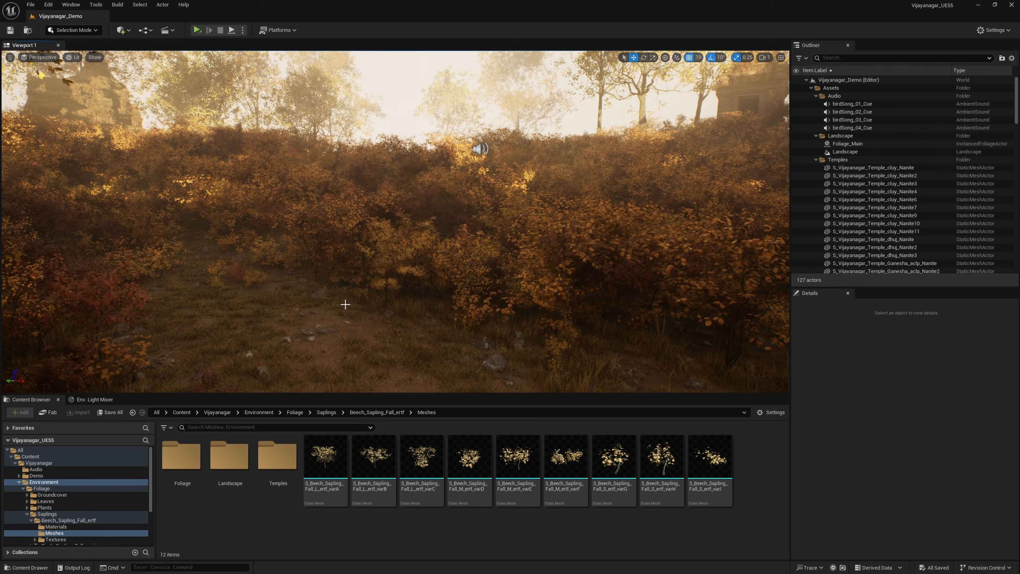
right_click_drag(424, 273, 617, 286)
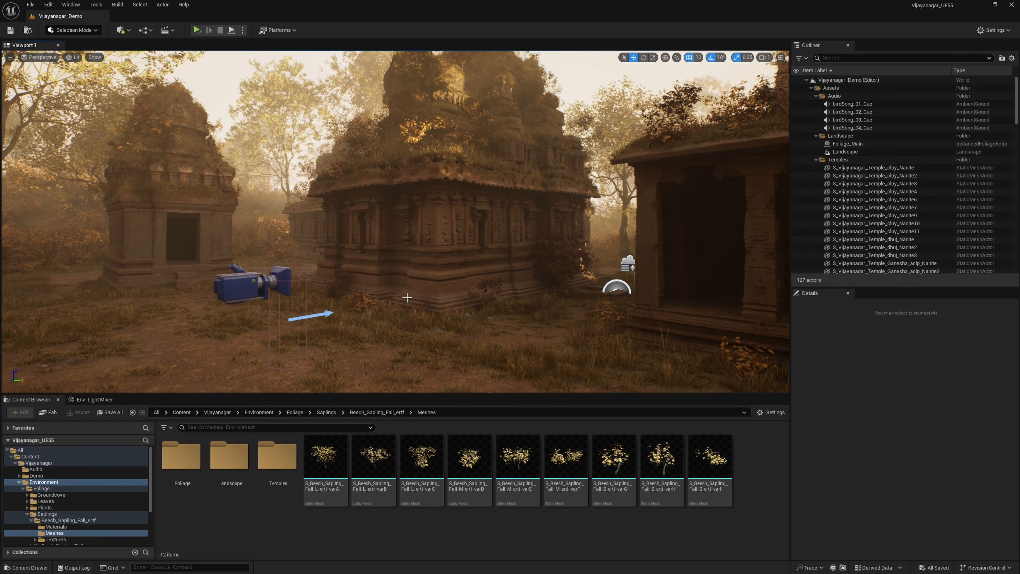
right_click_drag(452, 281, 358, 326)
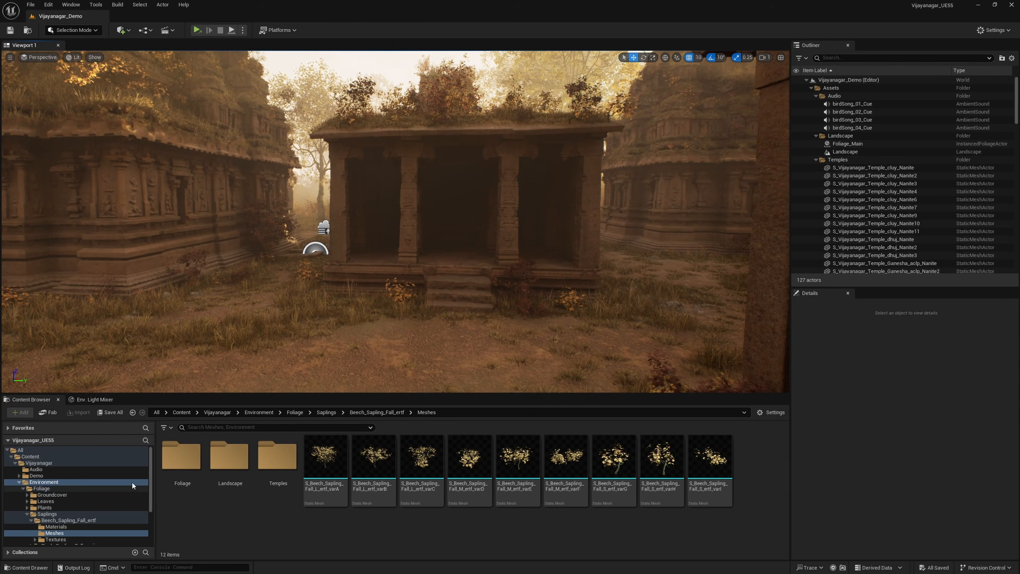
Step: Open the Vijayanagar project's Maps folder and check the demo and contact sheet levels it contains
double_click(67, 514)
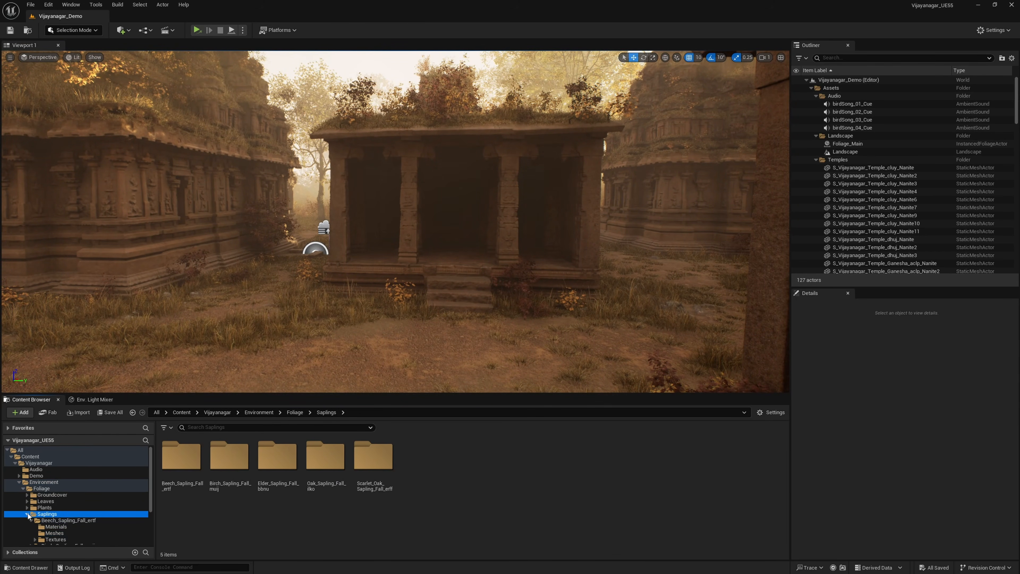
scroll(47, 528, "down", 1)
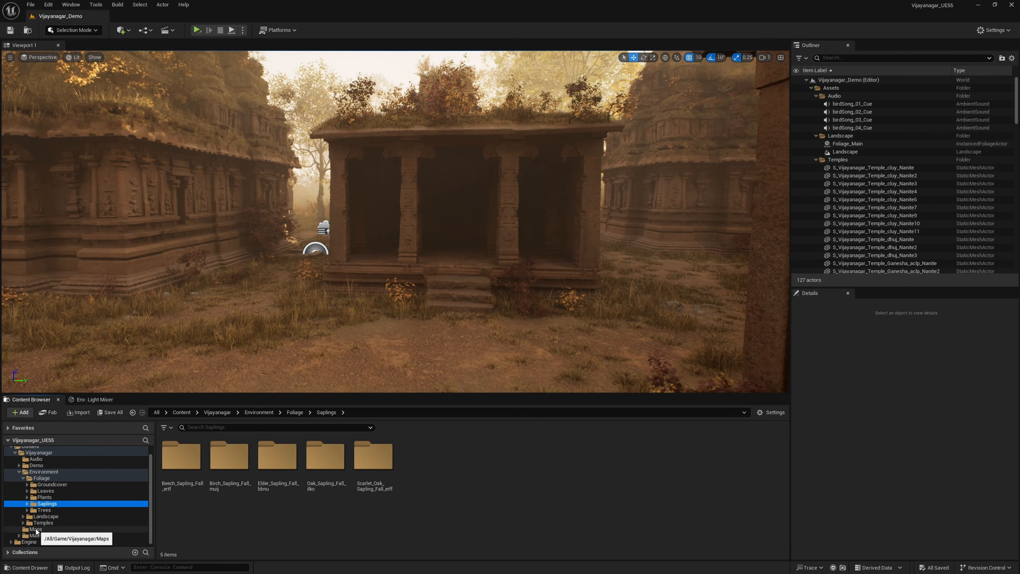
left_click(47, 528)
mouse_move(233, 467)
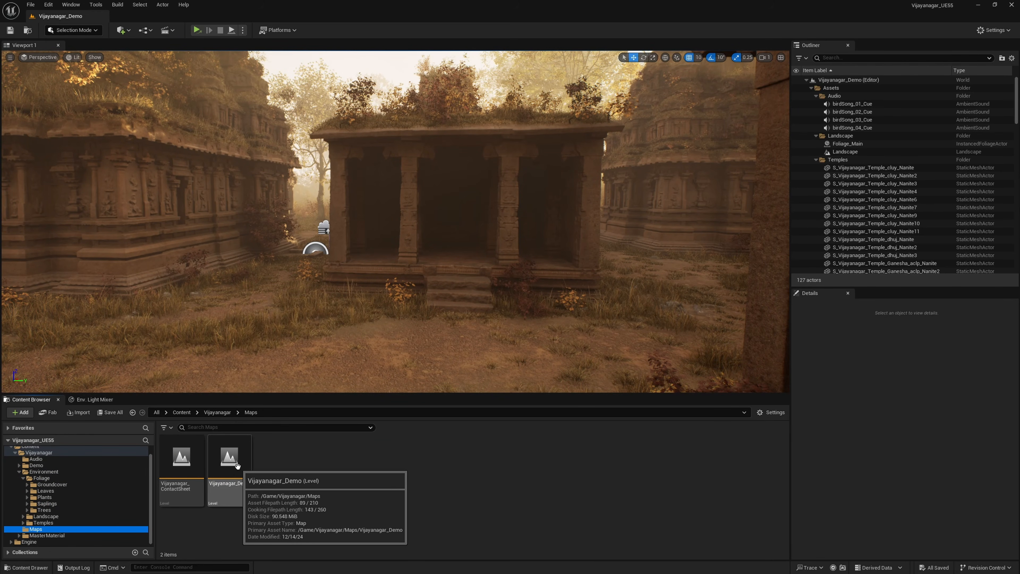
mouse_move(185, 469)
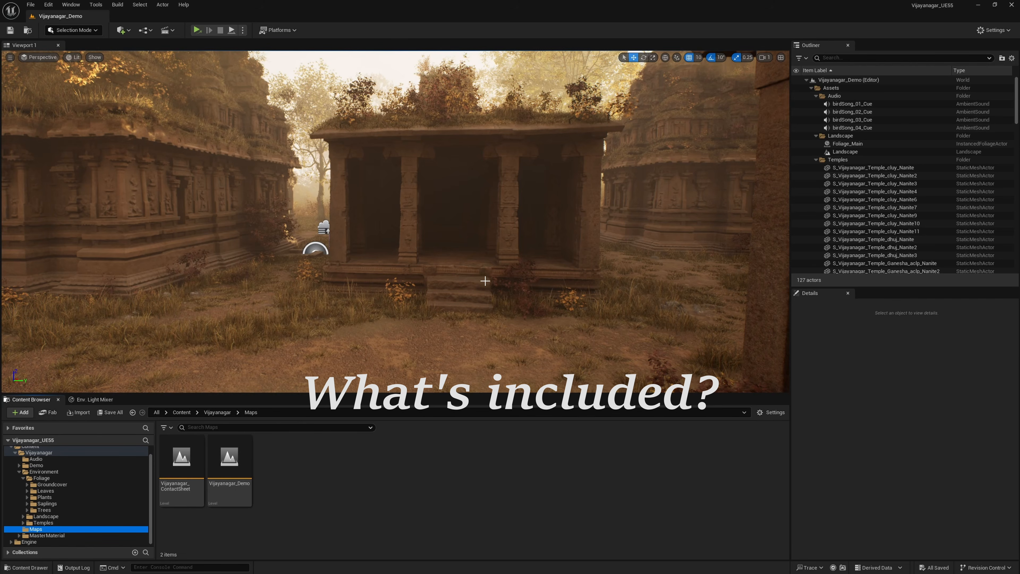
Step: Select individual temple meshes in the demo level and fly between the temples to examine the included assets
left_click(523, 237)
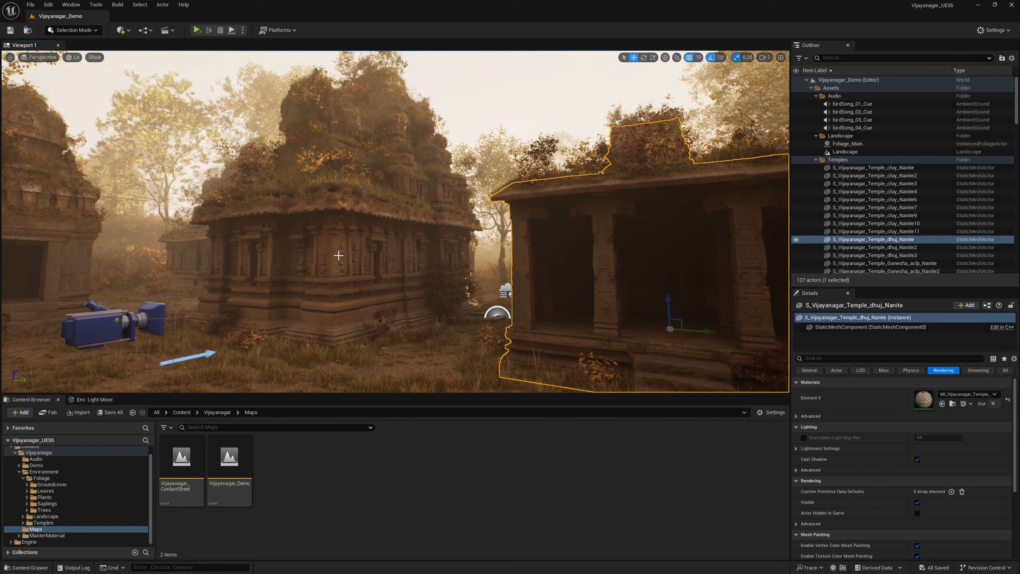
left_click(407, 279)
right_click_drag(408, 279, 319, 243)
key("w")
left_click(323, 246)
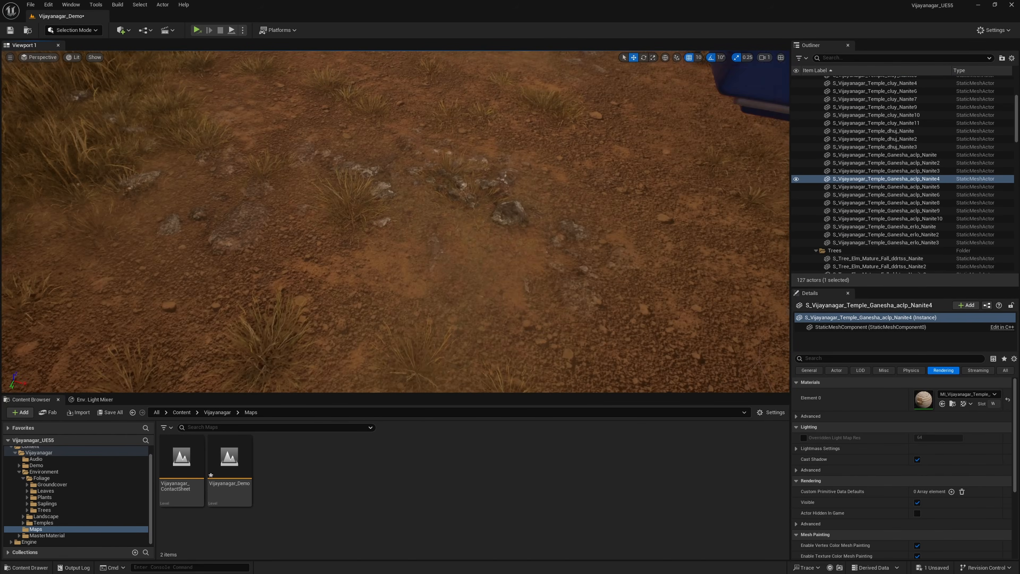
key("w")
right_click_drag(396, 221, 540, 179)
key("w")
key("w")
key("s")
right_click_drag(574, 313, 542, 279)
Step: Open the Vijayanagar_ContactSheet level without saving the changes to Vijayanagar_Demo, and view its row of temples
double_click(181, 460)
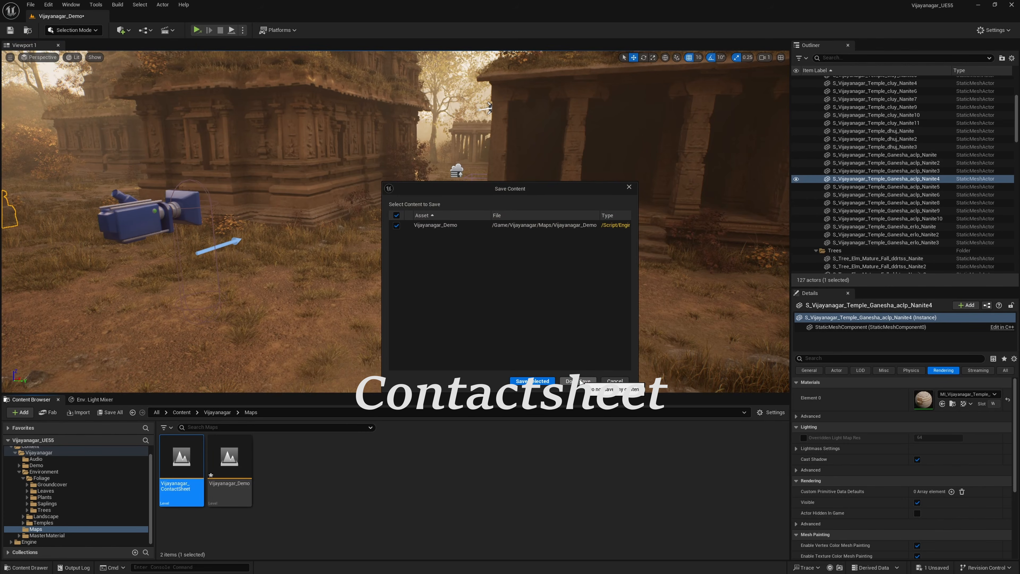
left_click(580, 381)
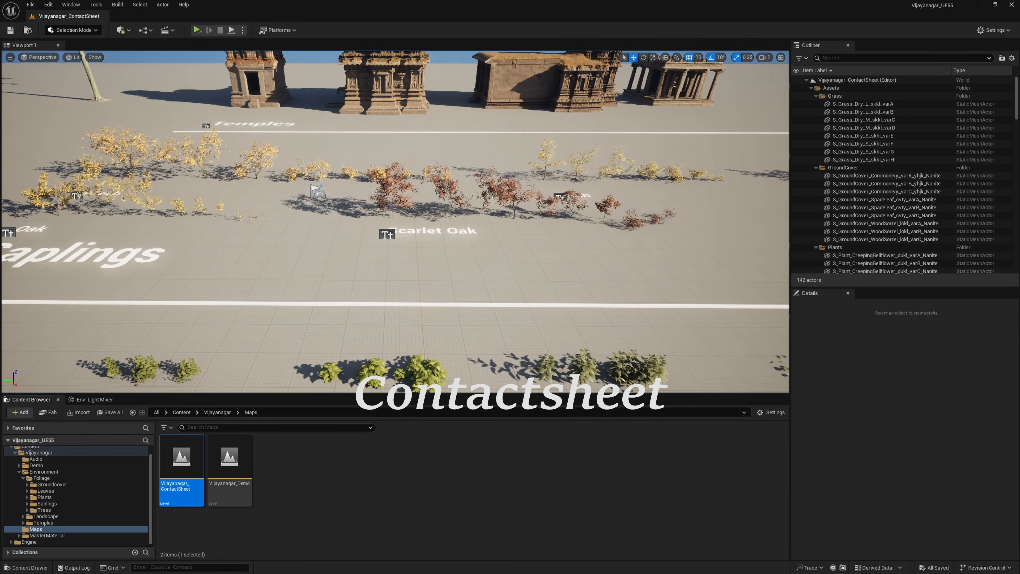
right_click_drag(510, 247, 511, 199)
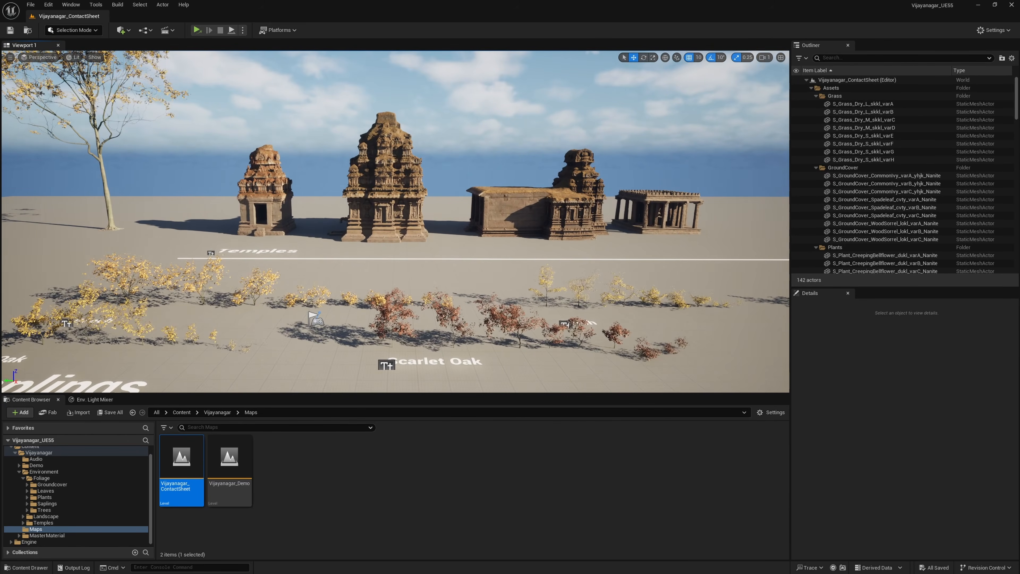
right_click_drag(657, 200, 634, 219)
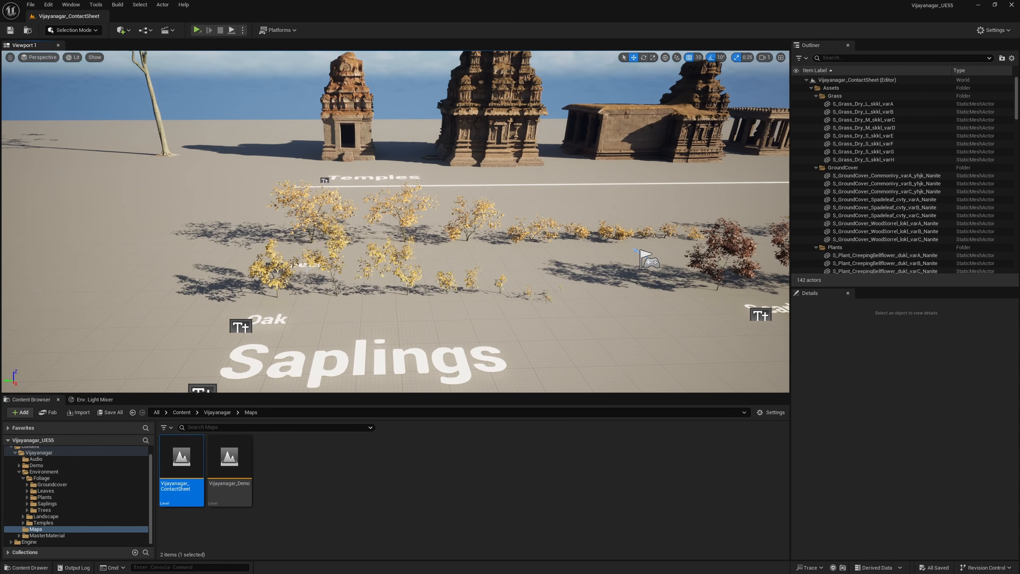
Step: Examine the saplings, plants and ground material samples laid out in the contact sheet level
right_click_drag(571, 207, 550, 267)
key("d")
key("d")
key("d")
key("s")
right_click_drag(406, 177, 341, 142)
key("s")
key("a")
mouse_move(226, 270)
right_mouse_down()
mouse_move(305, 291)
mouse_move(226, 270)
right_mouse_up()
key("w")
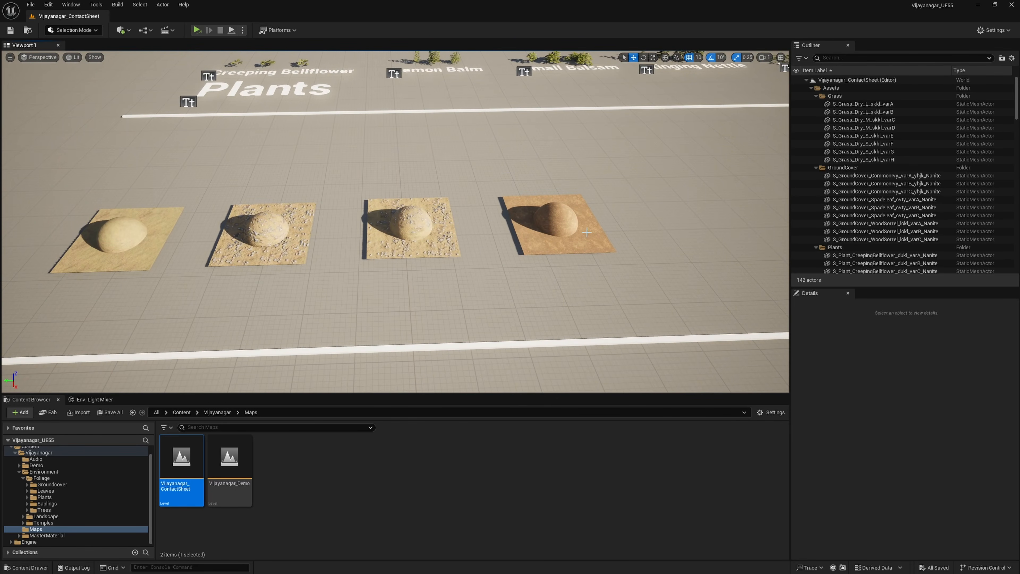
mouse_move(696, 254)
right_mouse_down()
mouse_move(663, 254)
mouse_move(687, 249)
right_mouse_up()
key("d")
right_click_drag(583, 249, 551, 250)
key("s")
key("d")
right_click_drag(453, 252, 373, 206)
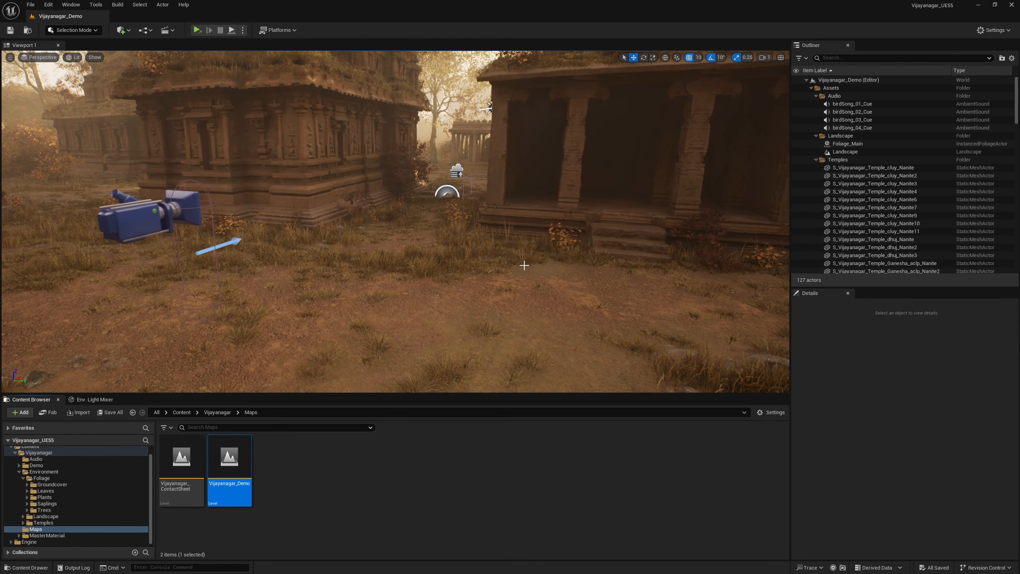
Step: Move through the Vijayanagar_Demo level to inspect the temples, grass and shadowed areas for rendering problems
right_click_drag(520, 270, 509, 257)
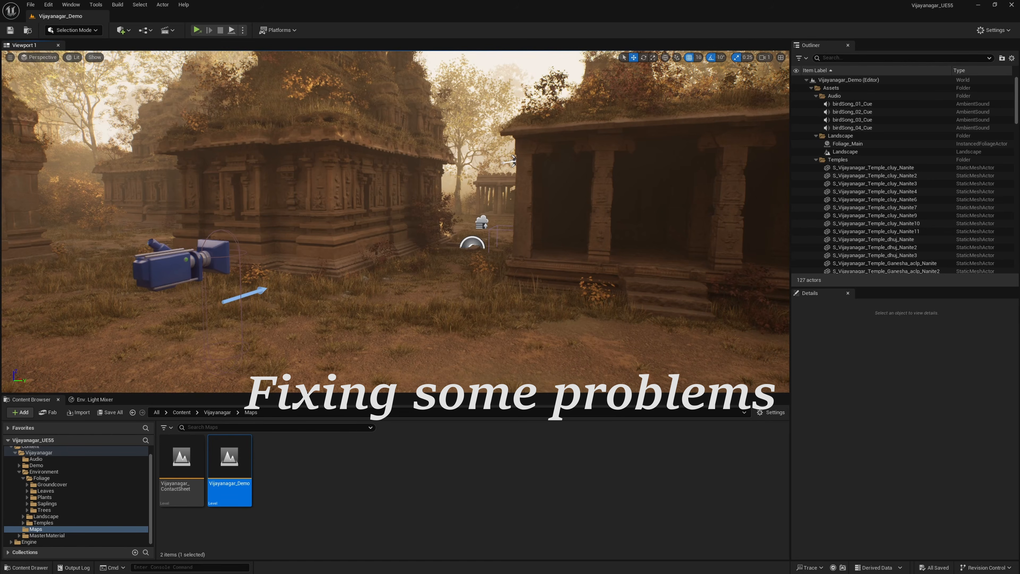
right_click_drag(509, 257, 422, 278)
key("s")
key("a")
key("s")
key("w")
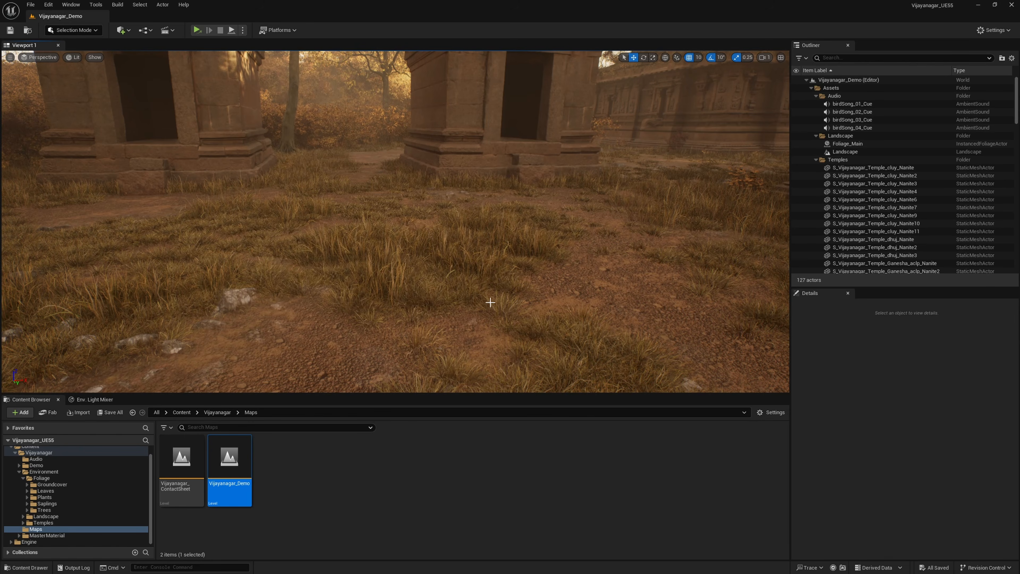
key("s")
right_click_drag(473, 270, 567, 253)
key("d")
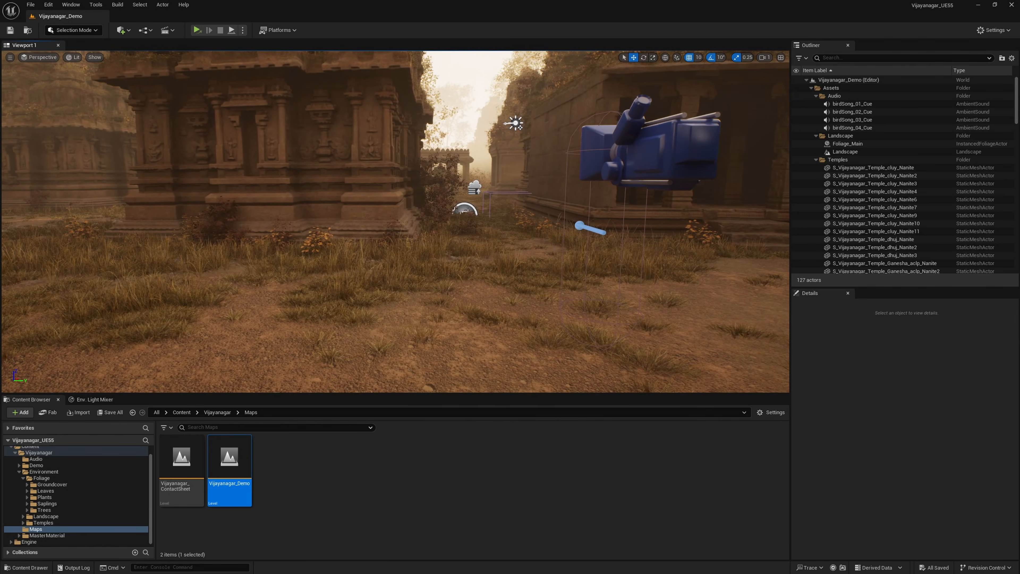
key("d")
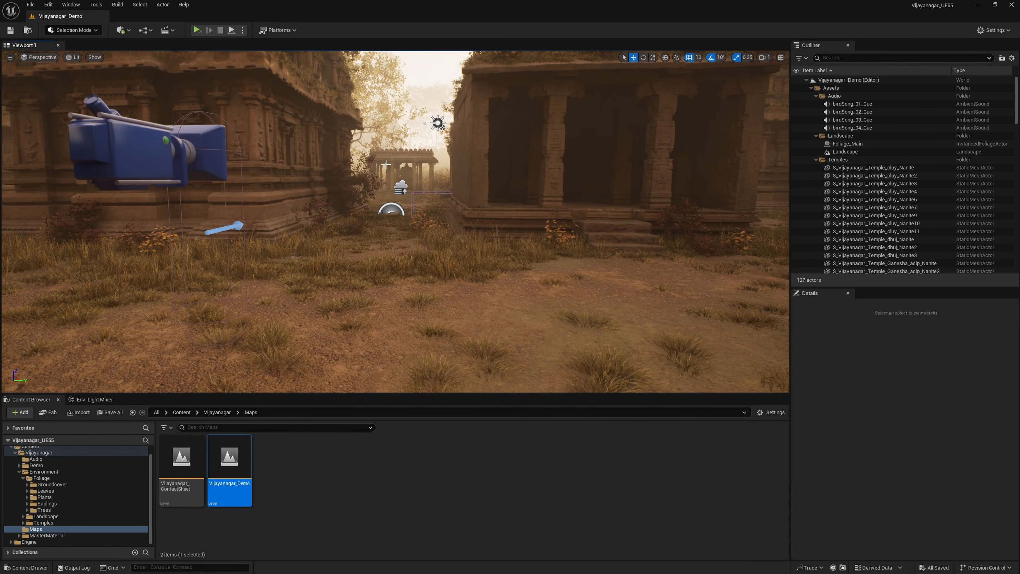
right_click_drag(494, 197, 506, 188)
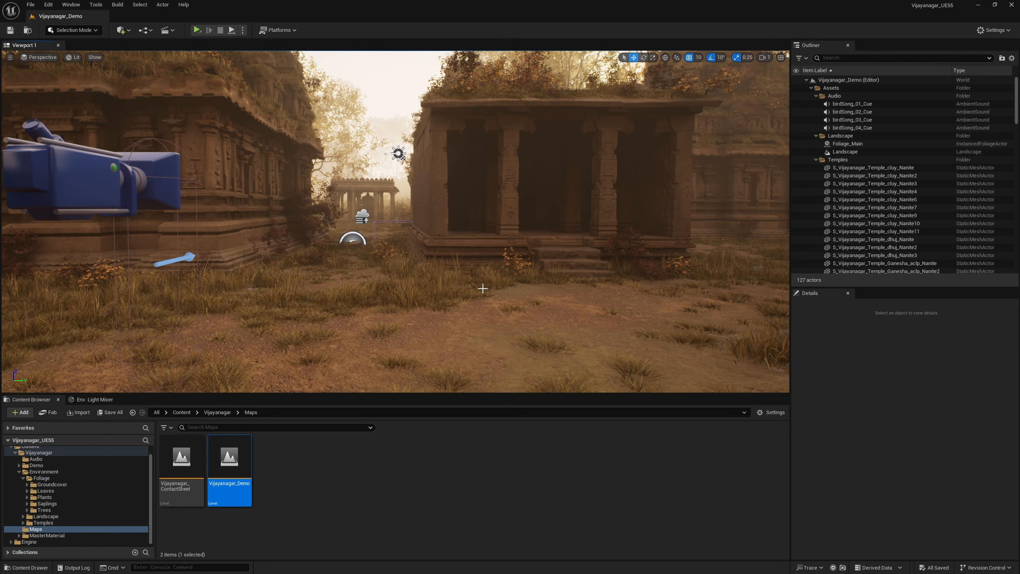
right_click_drag(488, 266, 501, 278)
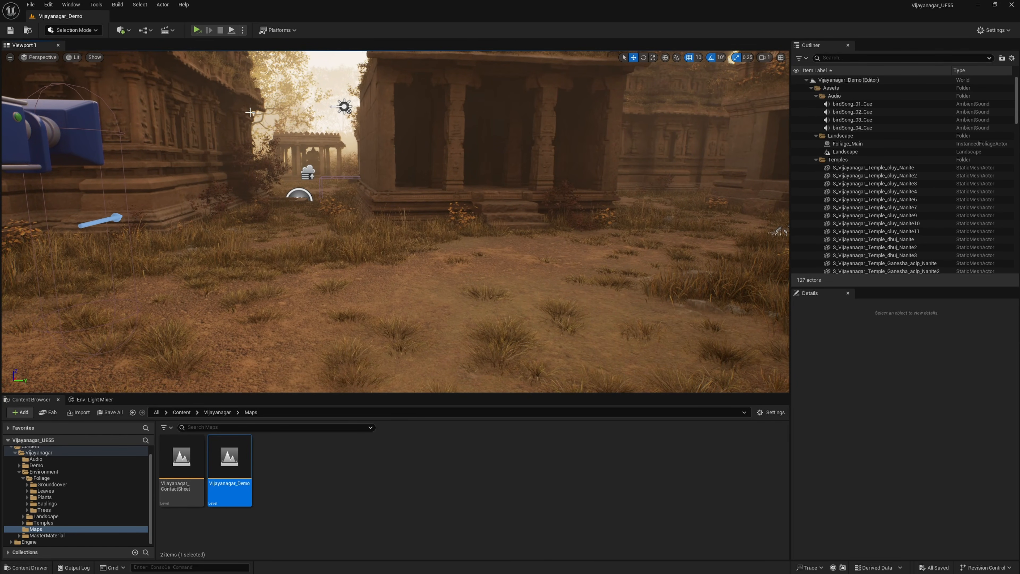
Step: Open the Level Blueprint of Vijayanagar_Demo and widen its window to bring the Event Graph nodes into view
left_click(145, 30)
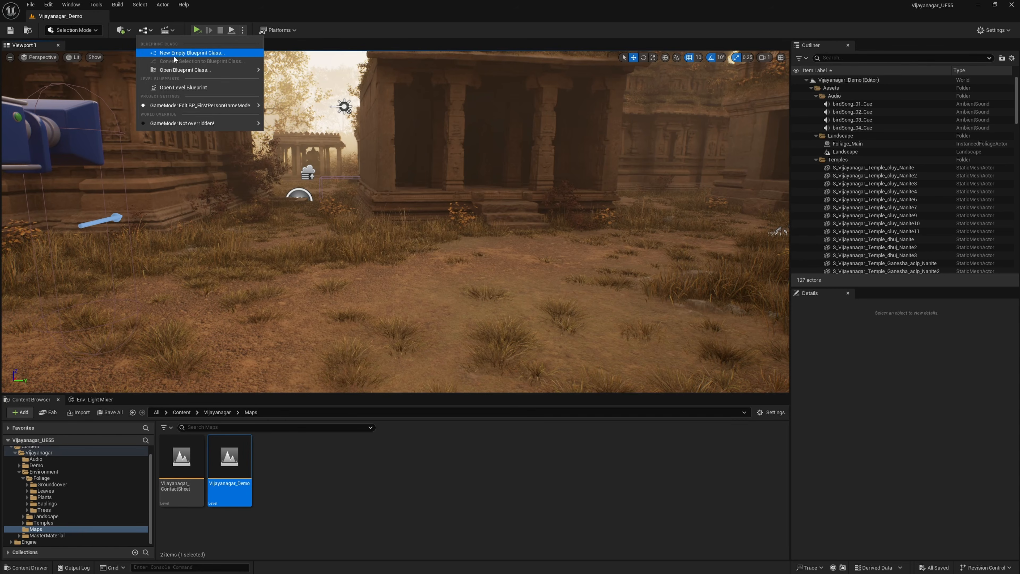
left_click(178, 88)
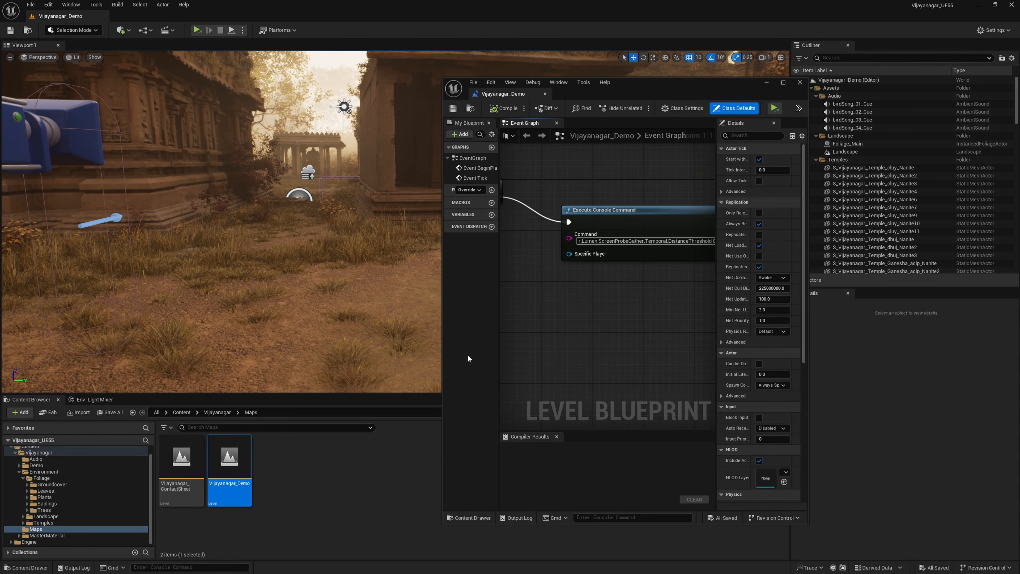
left_click_drag(442, 352, 152, 352)
right_click_drag(402, 348, 428, 383)
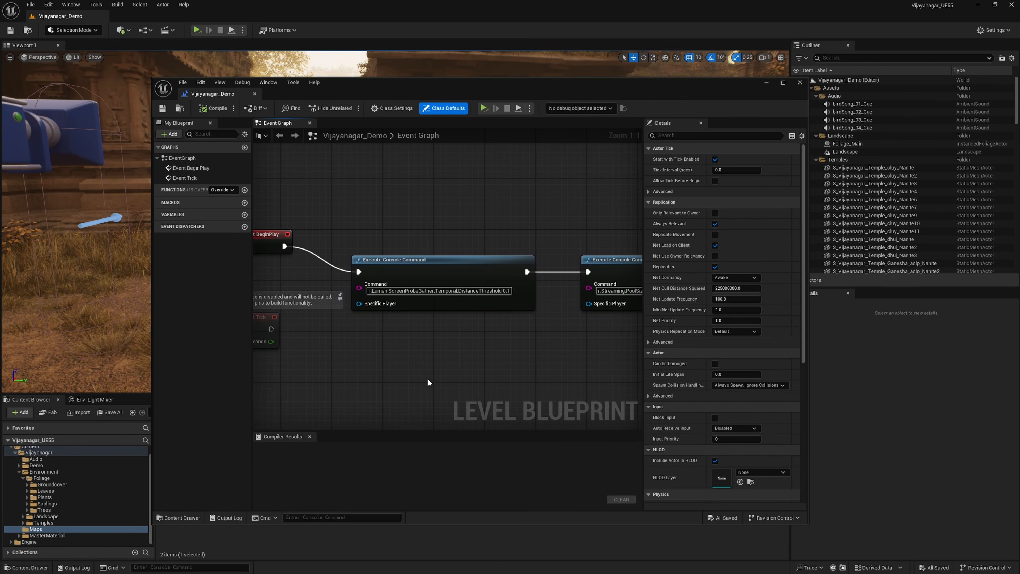
Step: Review the Lumen distance threshold and streaming pool size console command nodes after Event BeginPlay, and close the Level Blueprint
right_click_drag(419, 315, 471, 293)
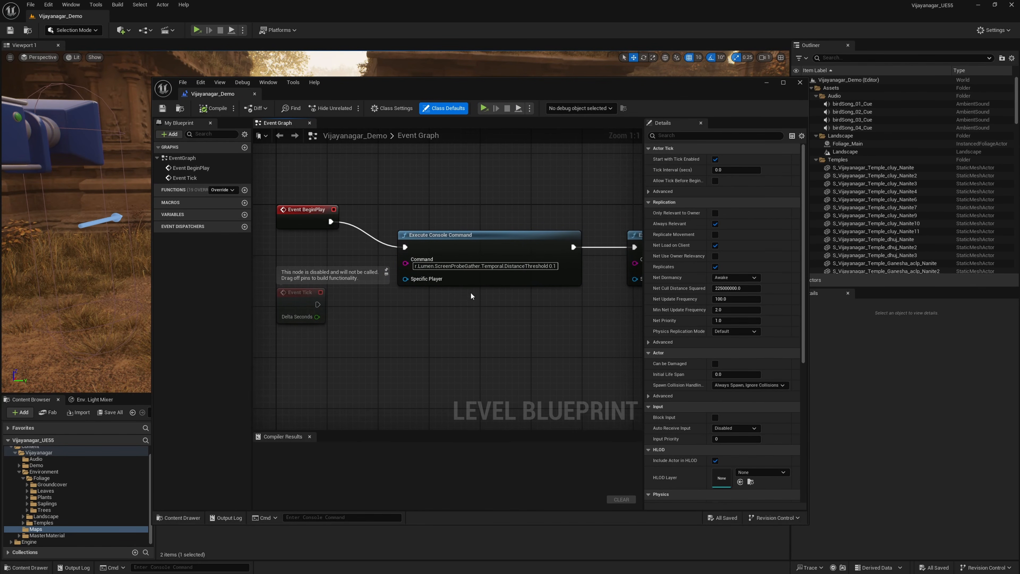
scroll(454, 281, "down", 9)
scroll(481, 285, "up", 9)
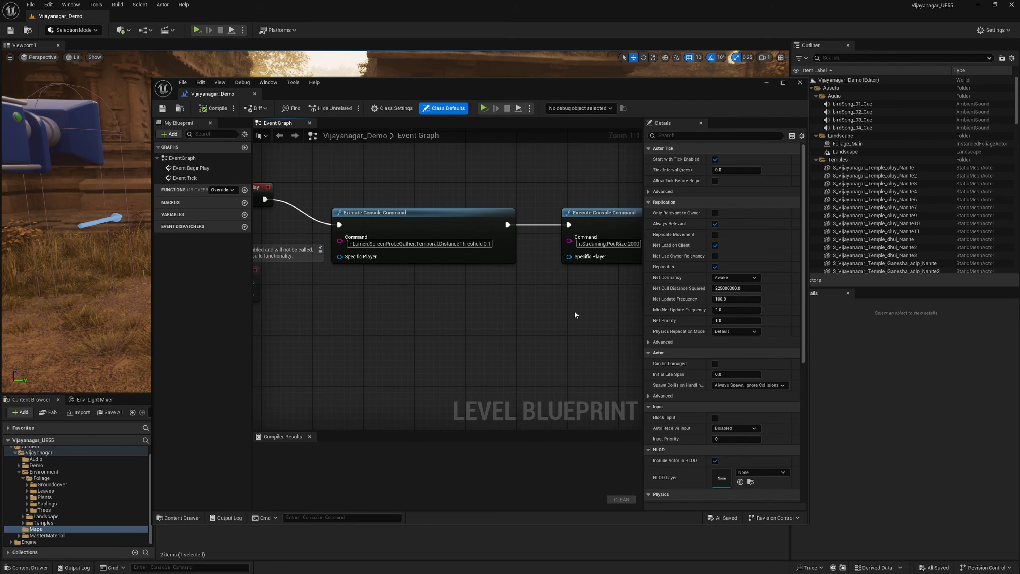
right_click_drag(543, 321, 439, 336)
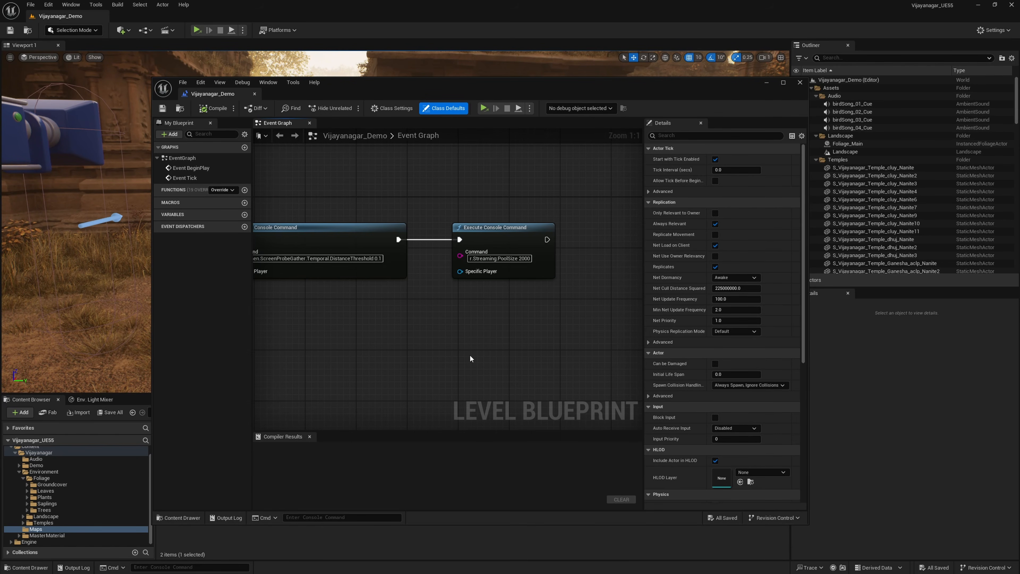
left_click(506, 229)
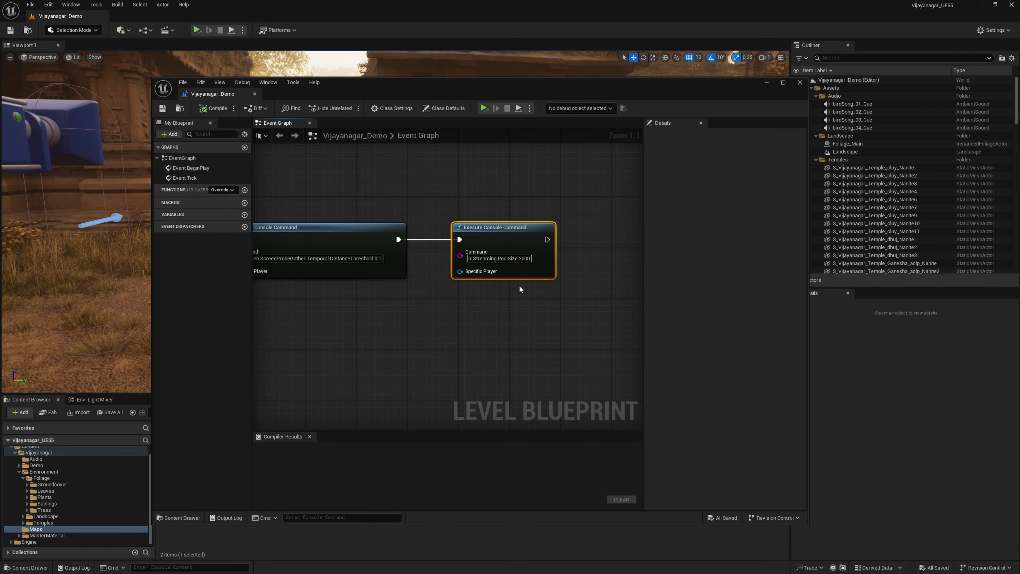
left_click(800, 83)
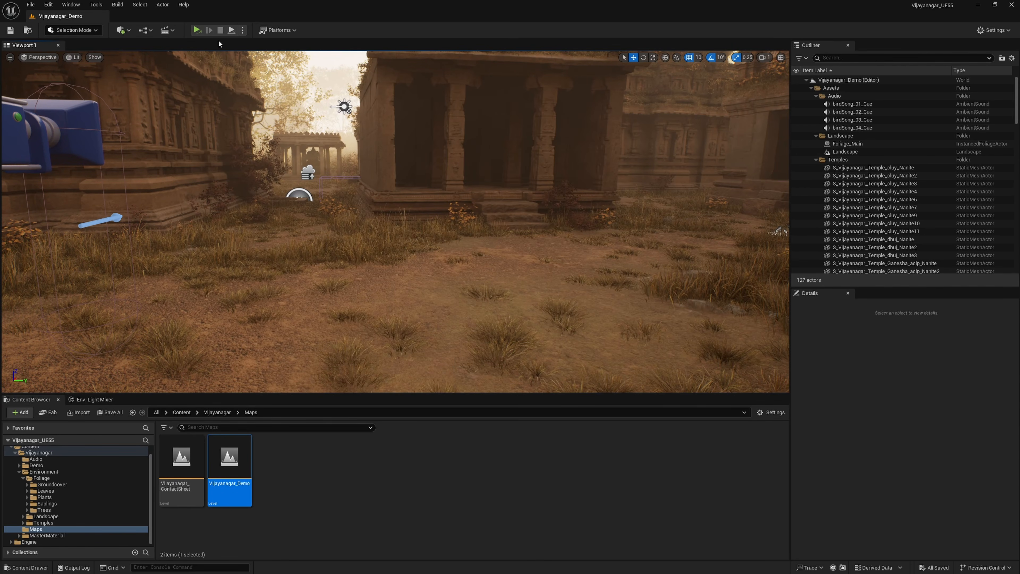
Step: Playtest Vijayanagar_Demo in the selected viewport, walk between the temples to check the rendering, and stop the play session
left_click(242, 31)
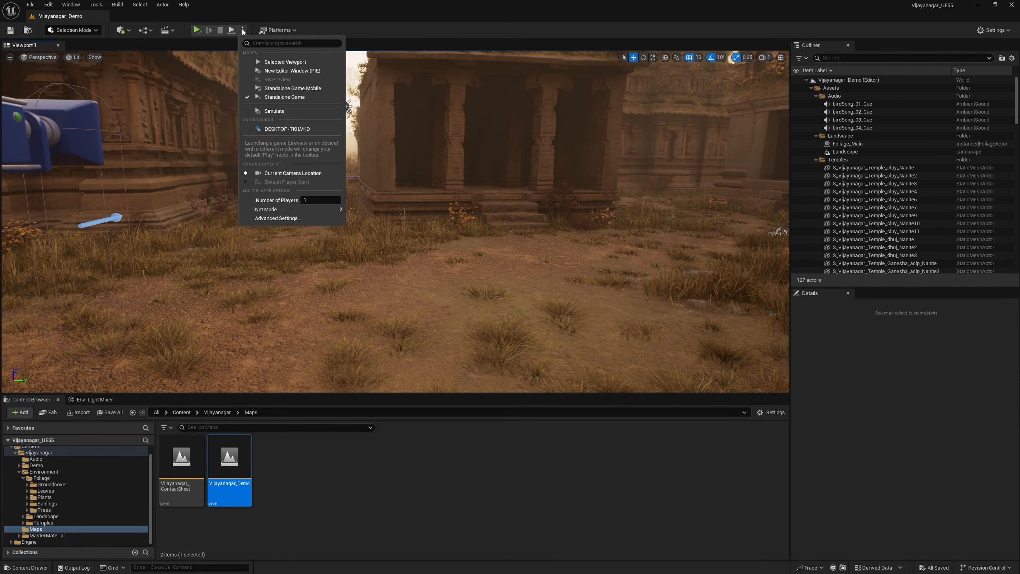
left_click(278, 63)
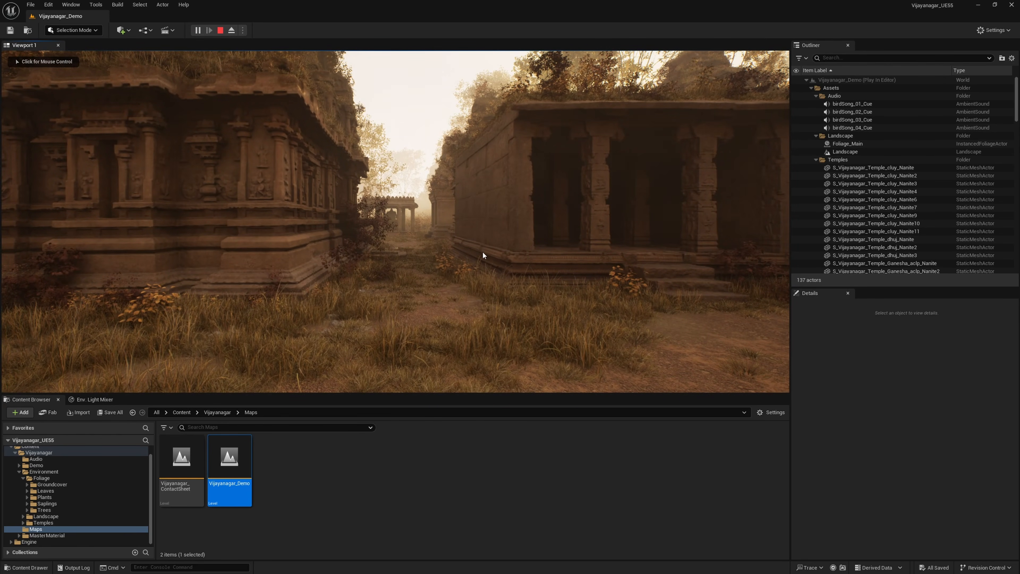
left_click(494, 267)
key("w")
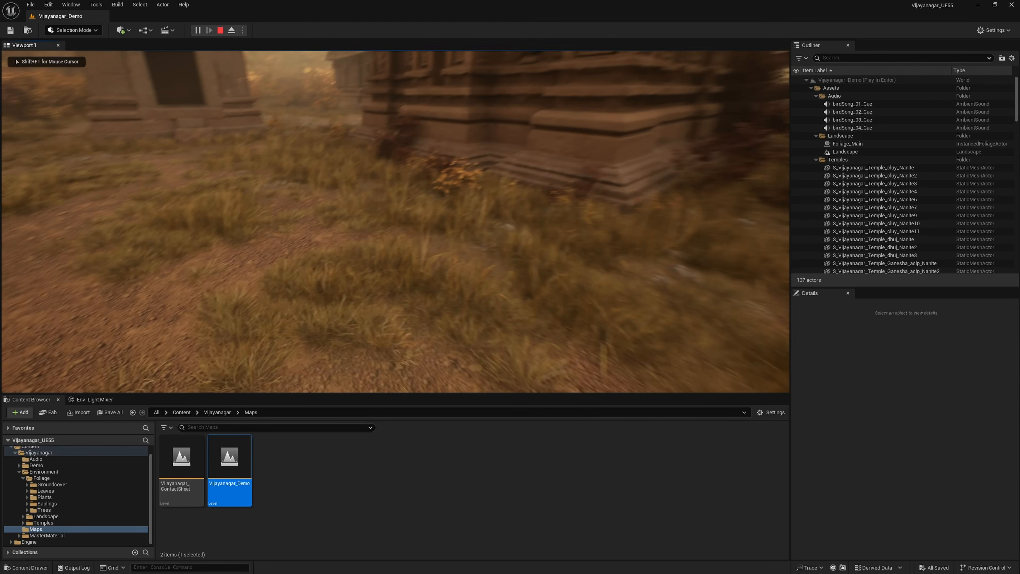
key("w")
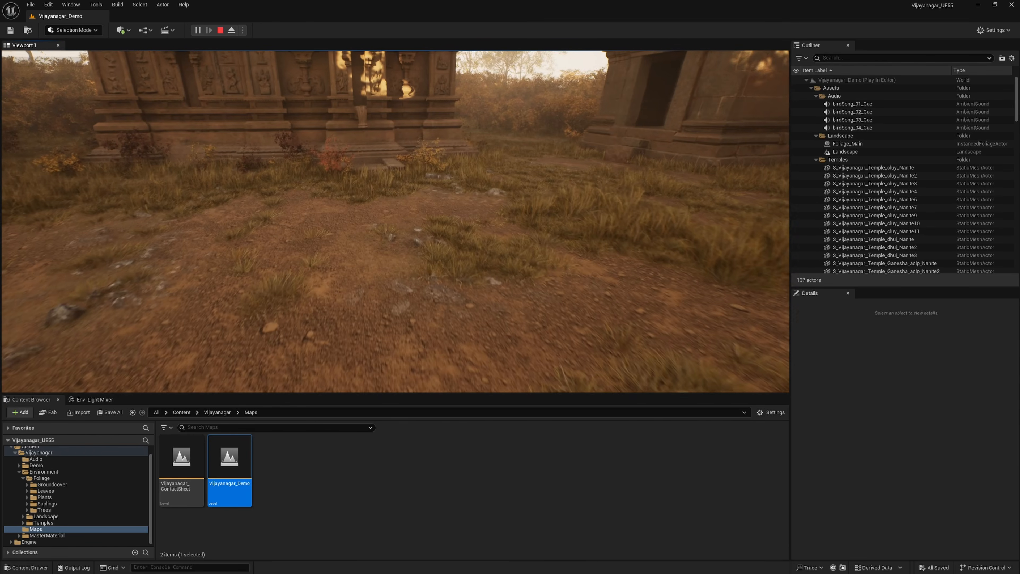
key("w")
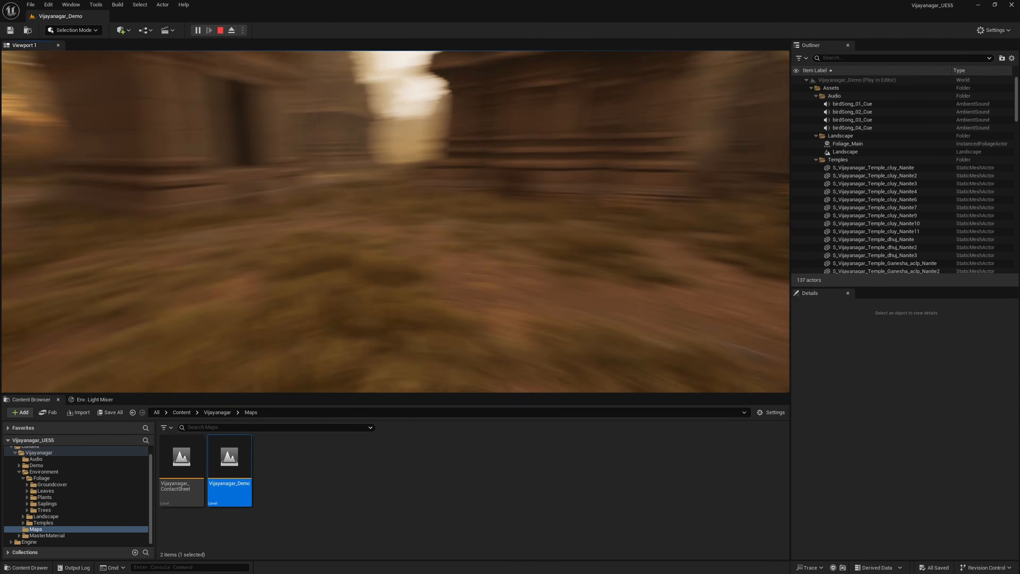
key("w")
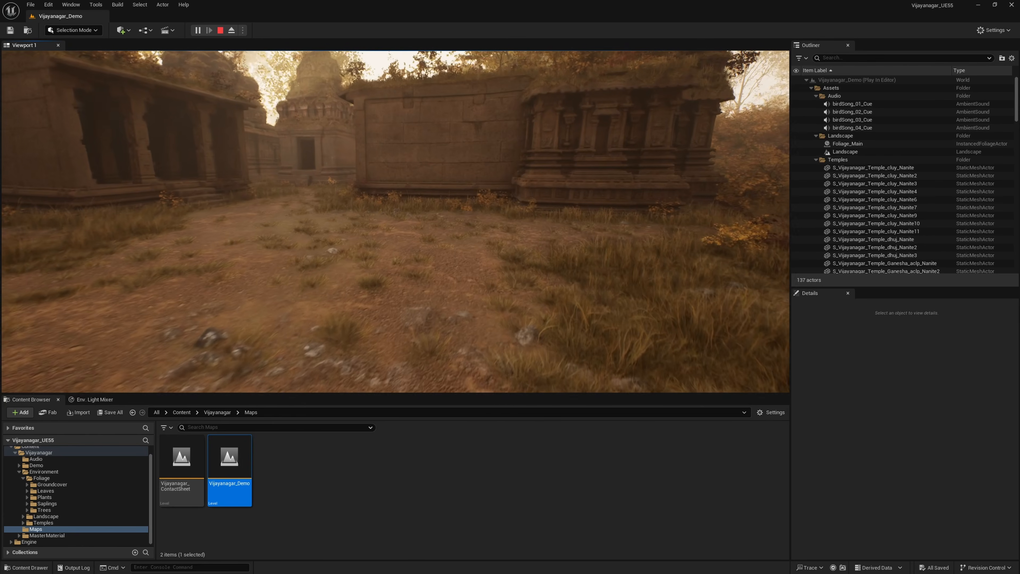
key("w")
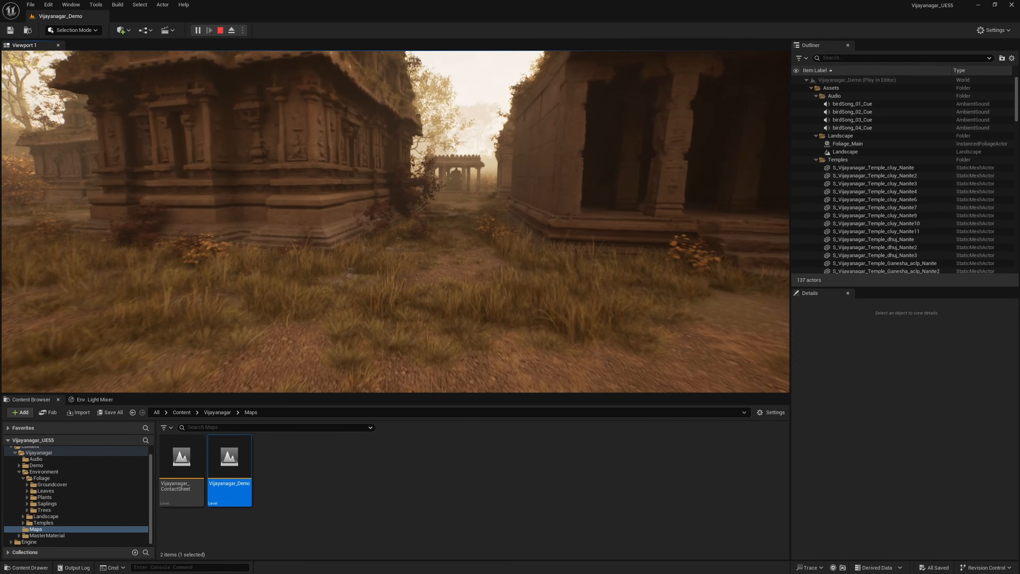
key("w")
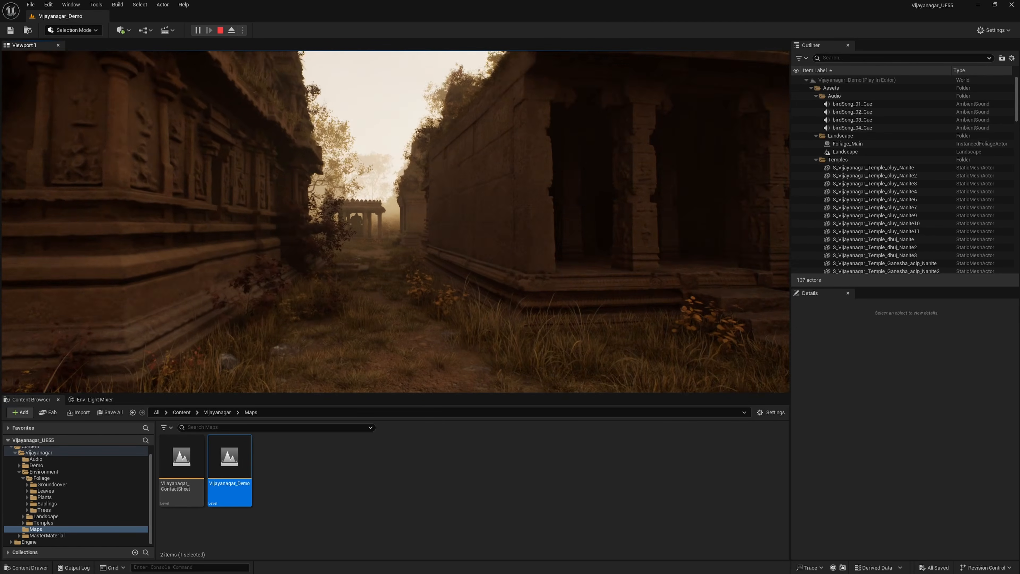
key("Escape")
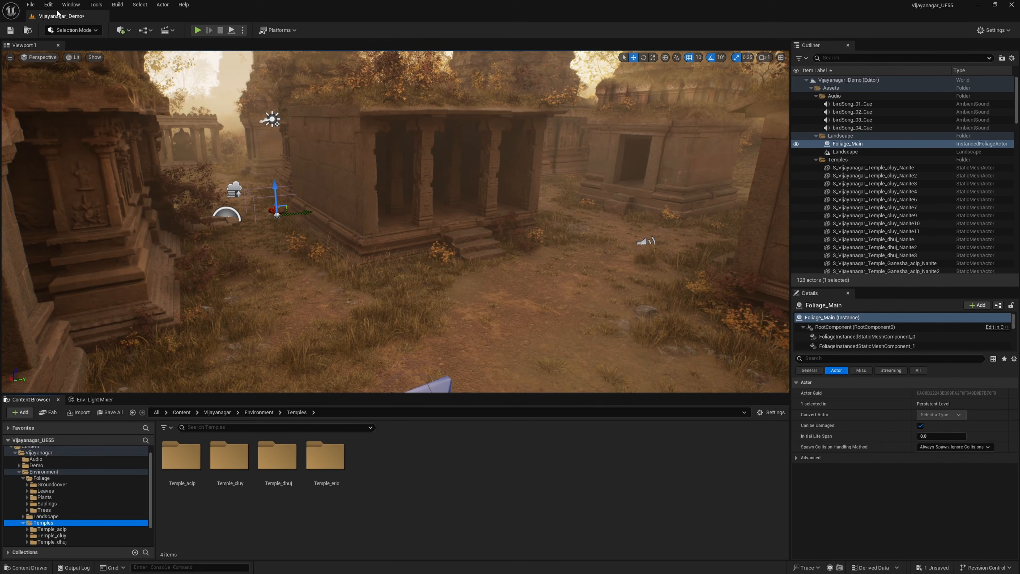
Step: Open the Project Settings and review the default game mode and default maps under Maps & Modes
left_click(48, 5)
left_click(79, 128)
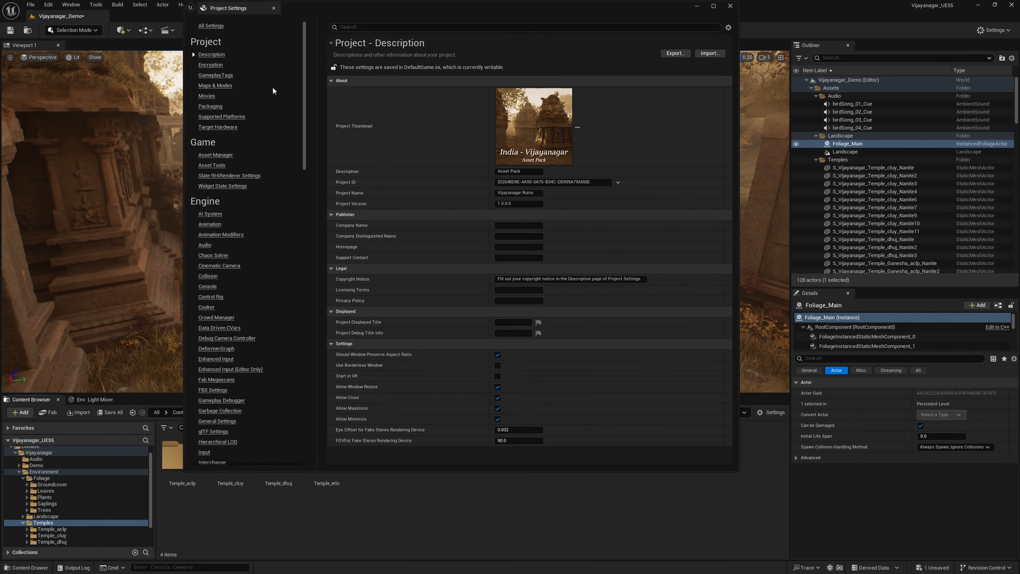
left_click(229, 87)
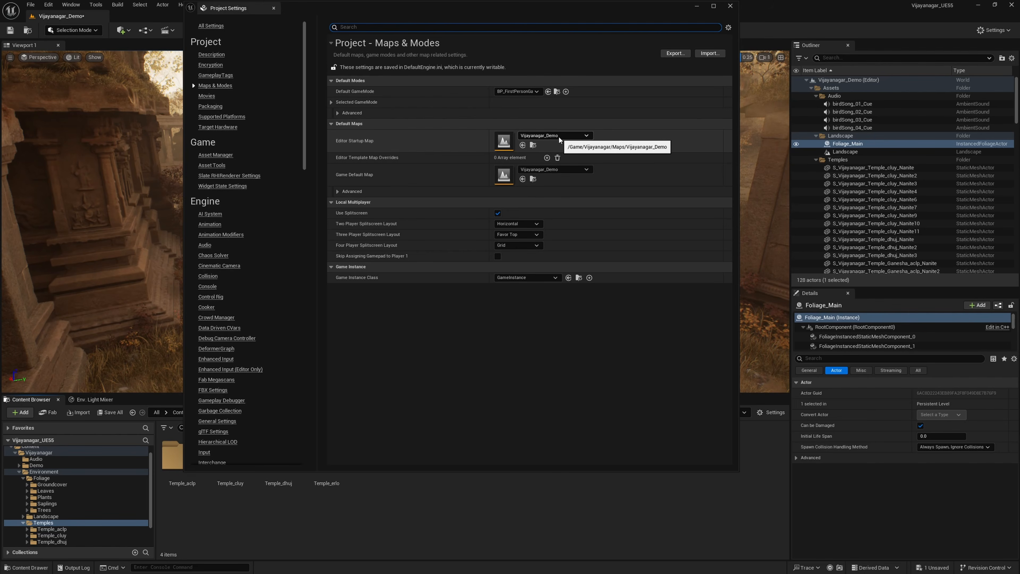
Step: Review the engine's Rendering settings for virtual textures, Lumen, direct lighting, hardware and software ray tracing, and Nanite
left_click_drag(304, 160, 300, 246)
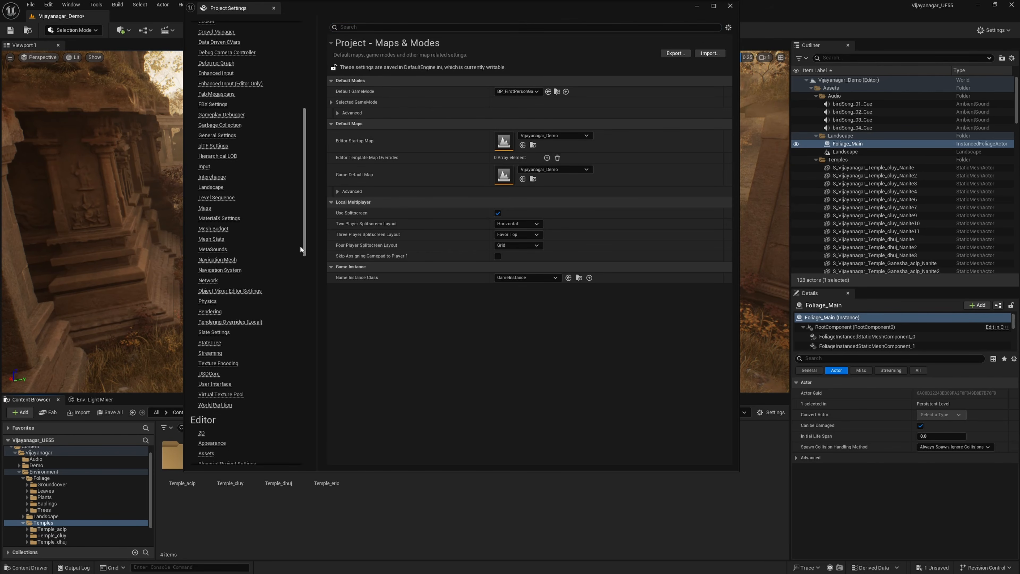
left_click(213, 313)
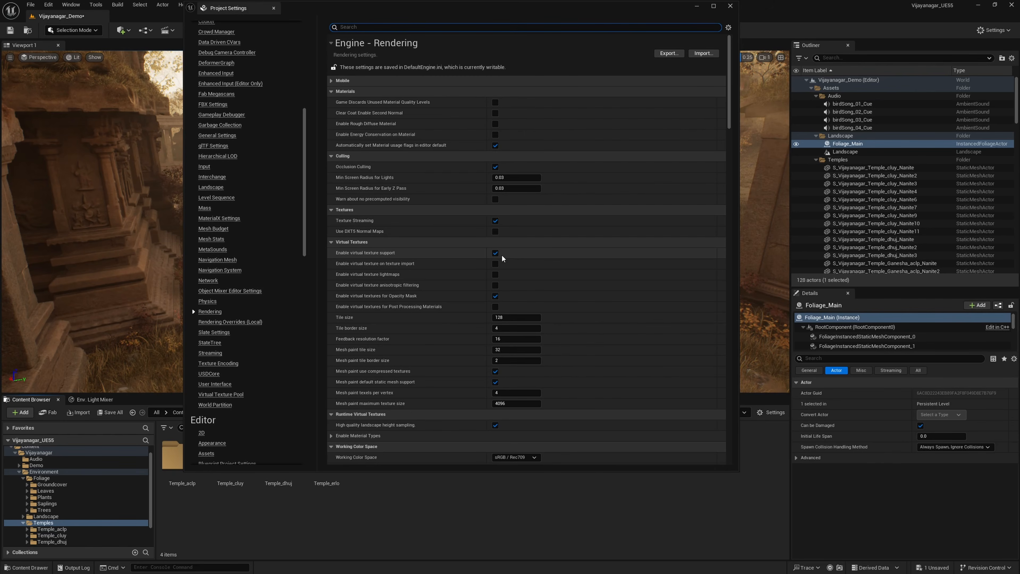
scroll(505, 282, "down", 3)
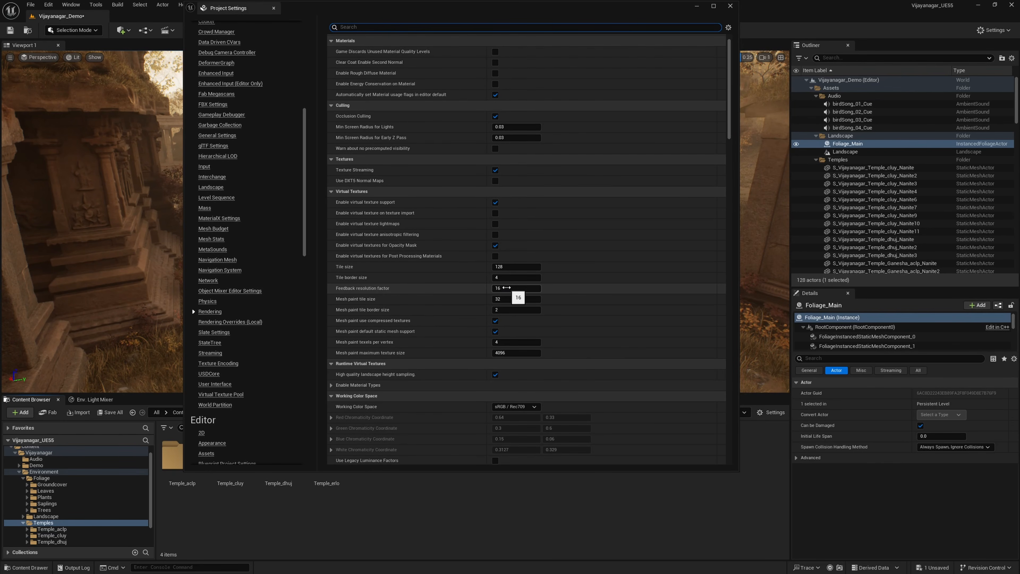
scroll(506, 287, "down", 8)
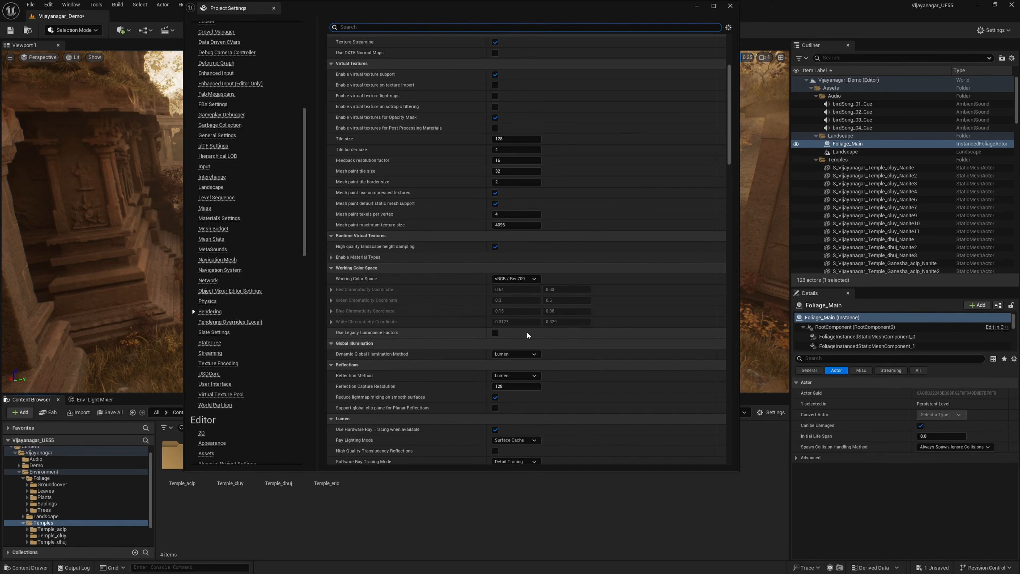
scroll(527, 333, "down", 4)
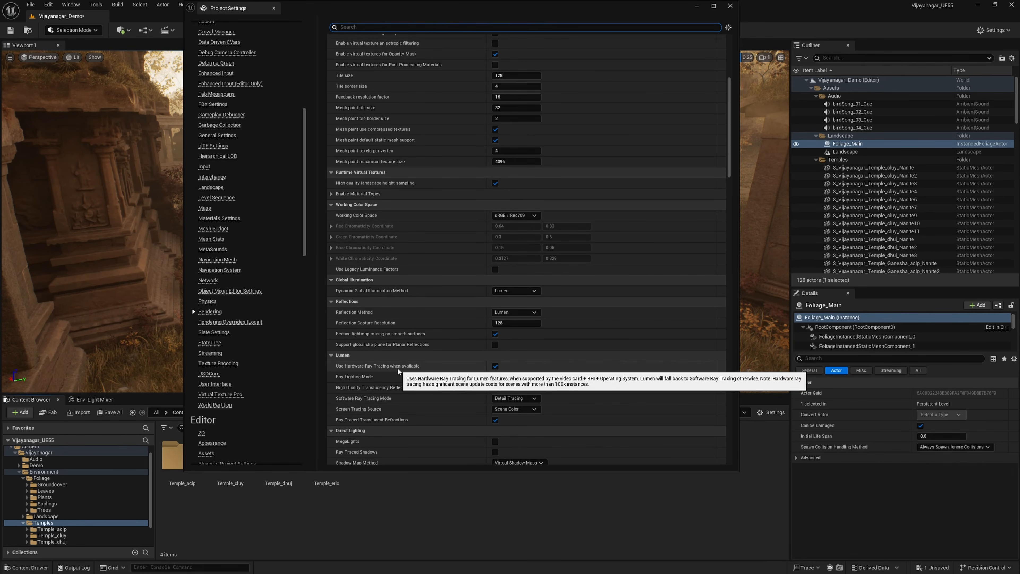
scroll(506, 368, "down", 2)
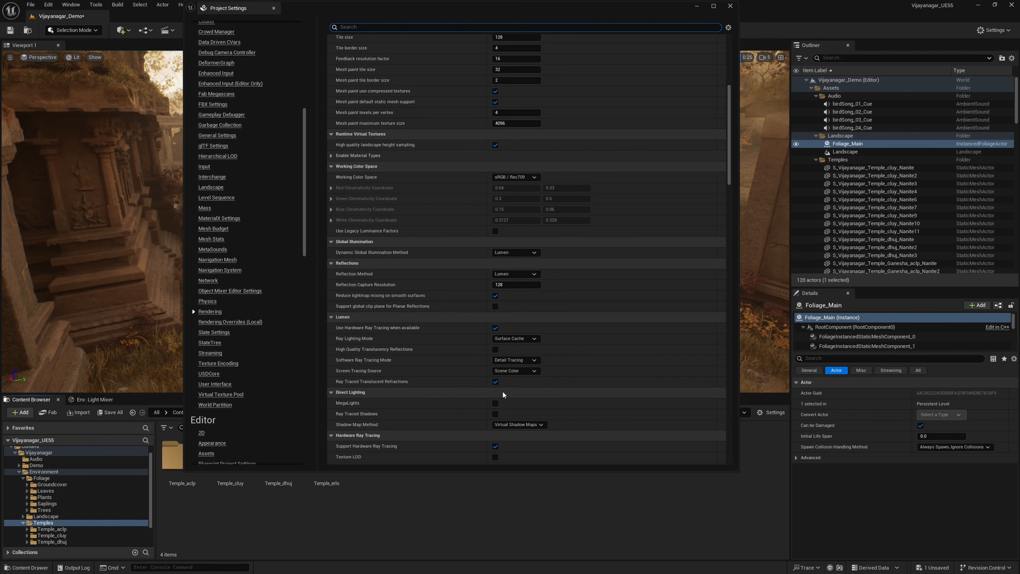
scroll(502, 390, "down", 2)
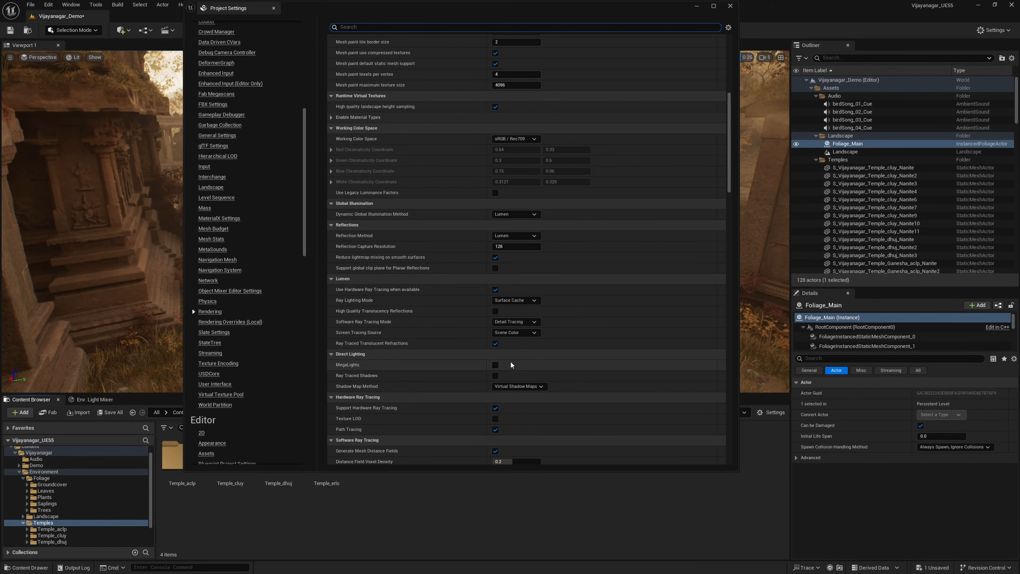
scroll(520, 385, "down", 3)
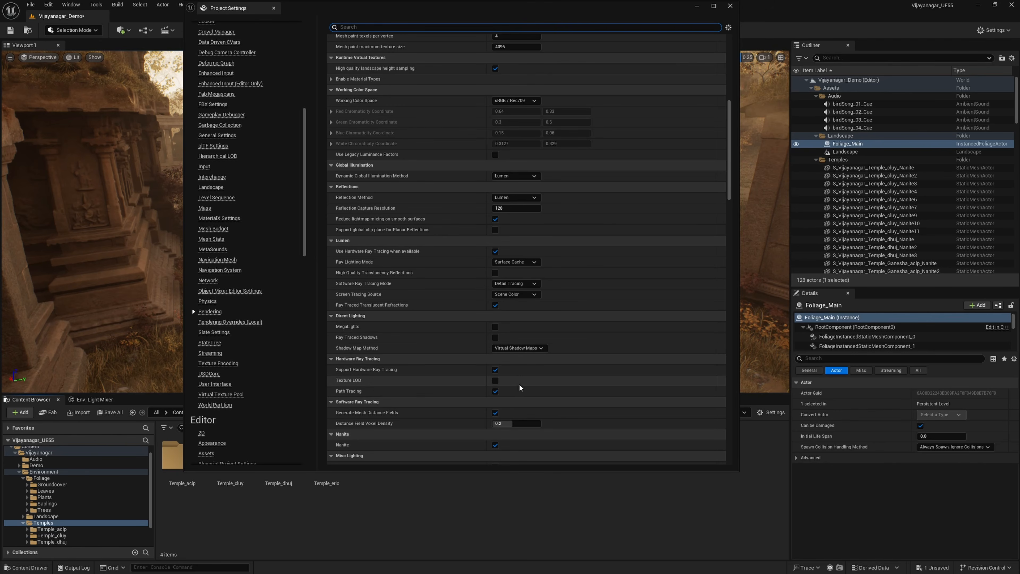
scroll(519, 383, "down", 4)
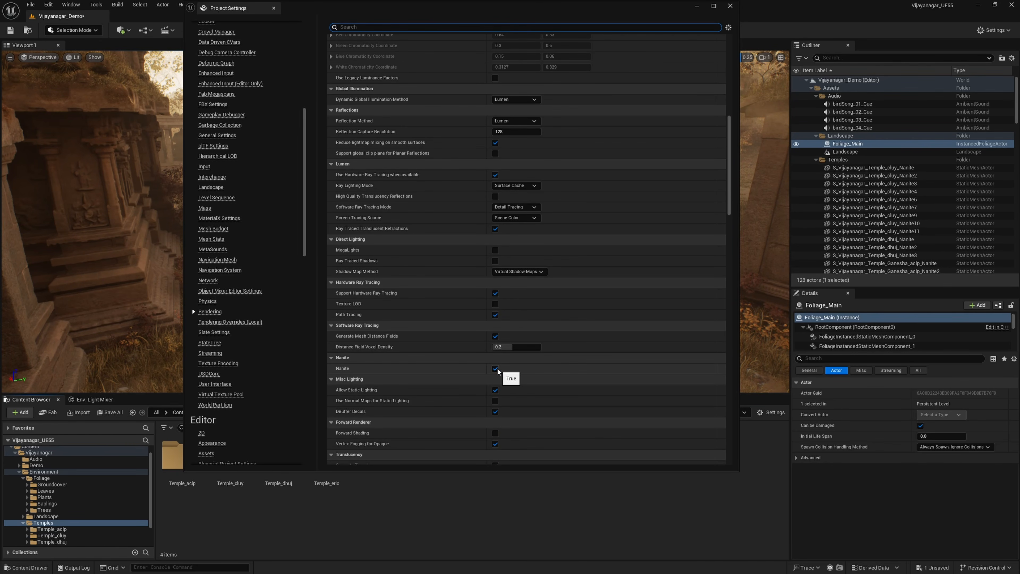
Step: Examine the Postprocessing and Default Settings rendering options, including ambient occlusion, motion blur and anti-aliasing, and close the Project Settings
scroll(498, 370, "down", 14)
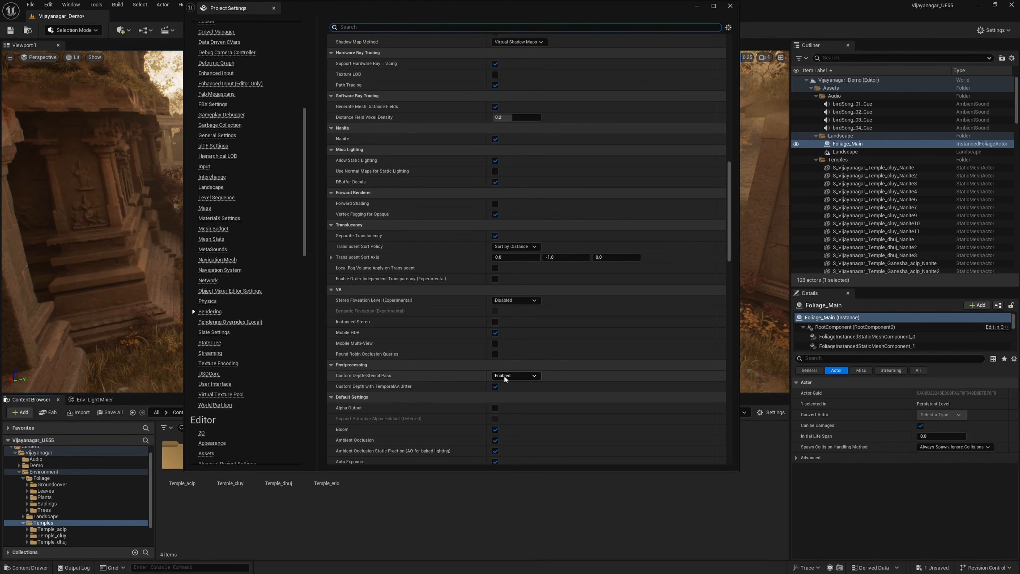
scroll(505, 378, "down", 4)
scroll(504, 375, "down", 1)
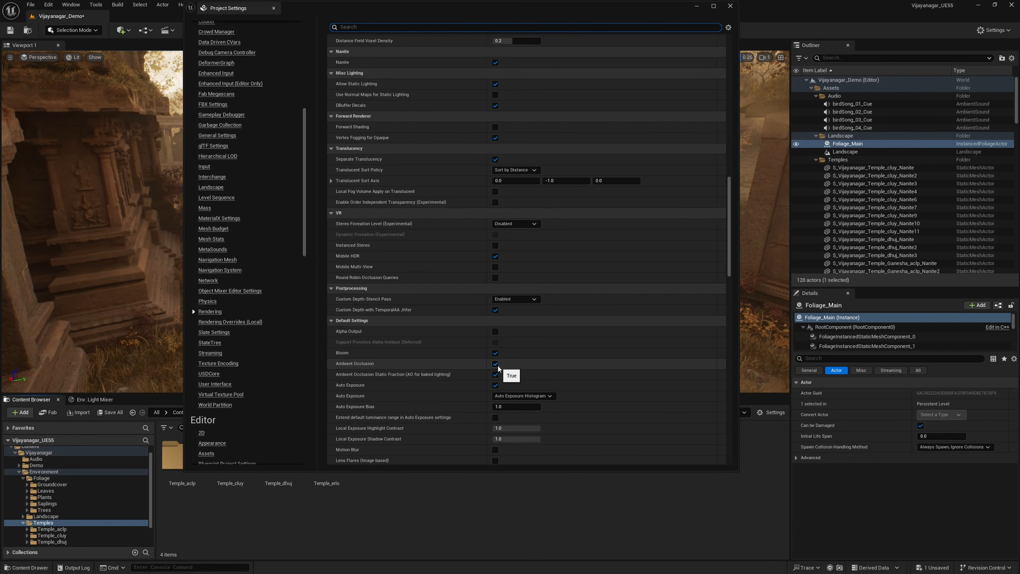
scroll(499, 367, "down", 3)
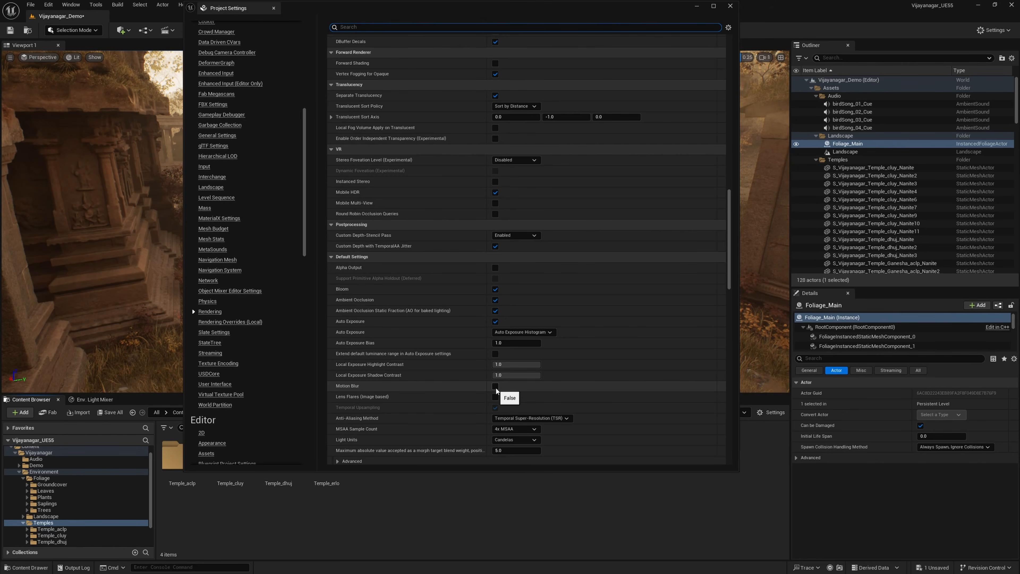
scroll(527, 389, "down", 3)
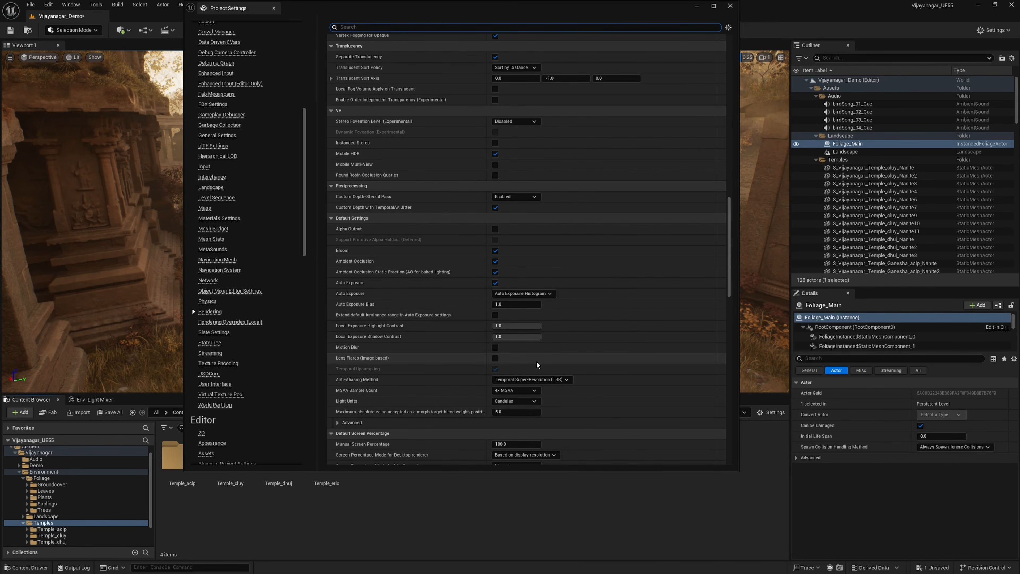
scroll(537, 365, "down", 1)
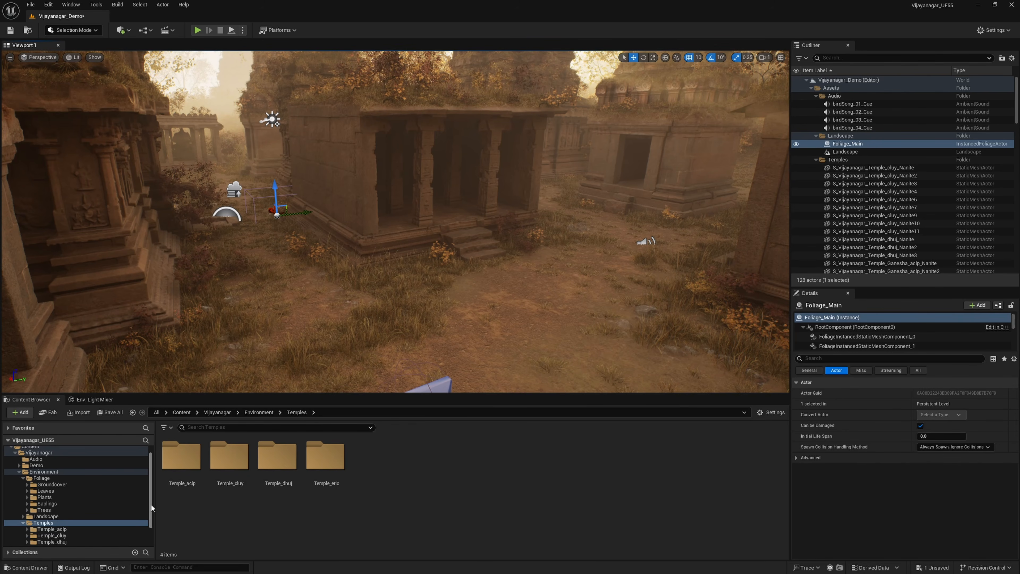
Step: Place the S_Vijayanagar_Temple_aclp_Nanite mesh from Temple_aclp's Meshes folder on the open path between the temples and view its doorway side
scroll(150, 510, "down", 3)
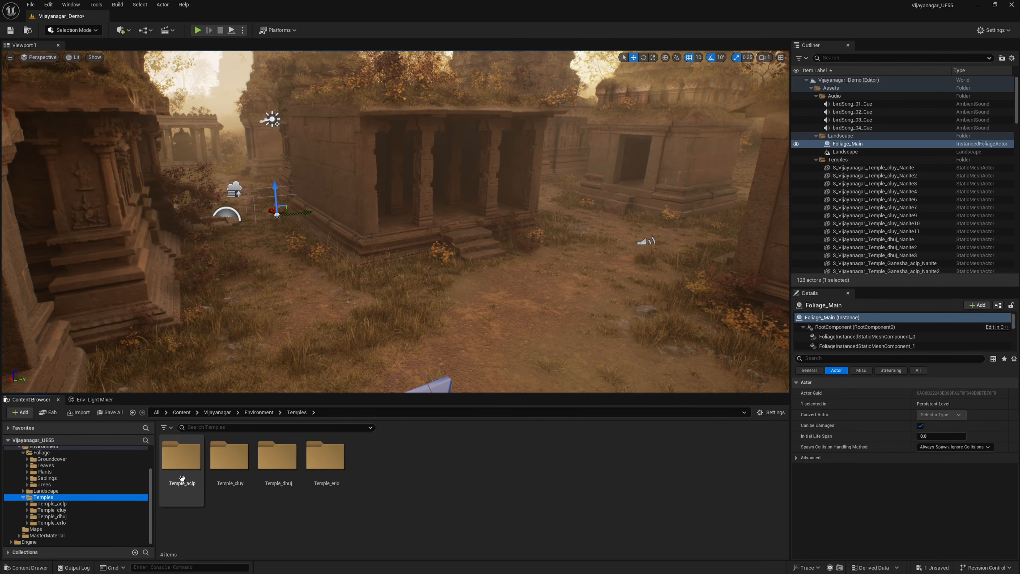
double_click(182, 458)
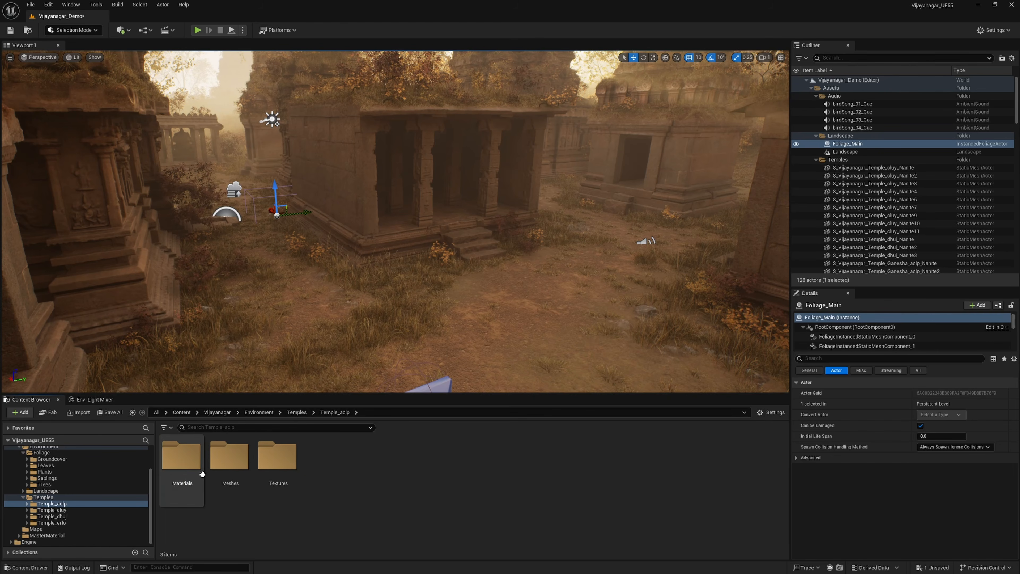
double_click(229, 457)
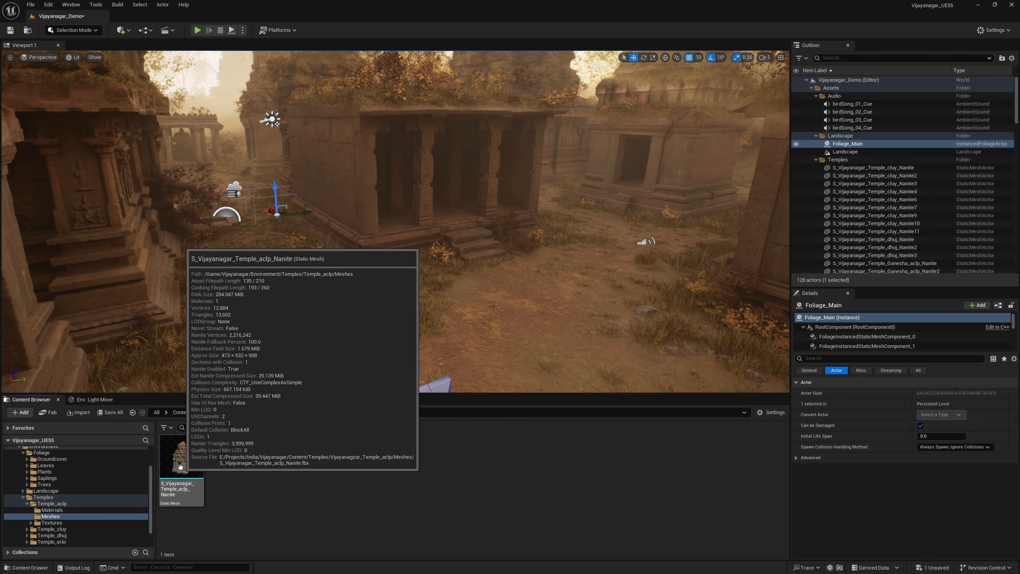
left_click_drag(180, 469, 456, 325)
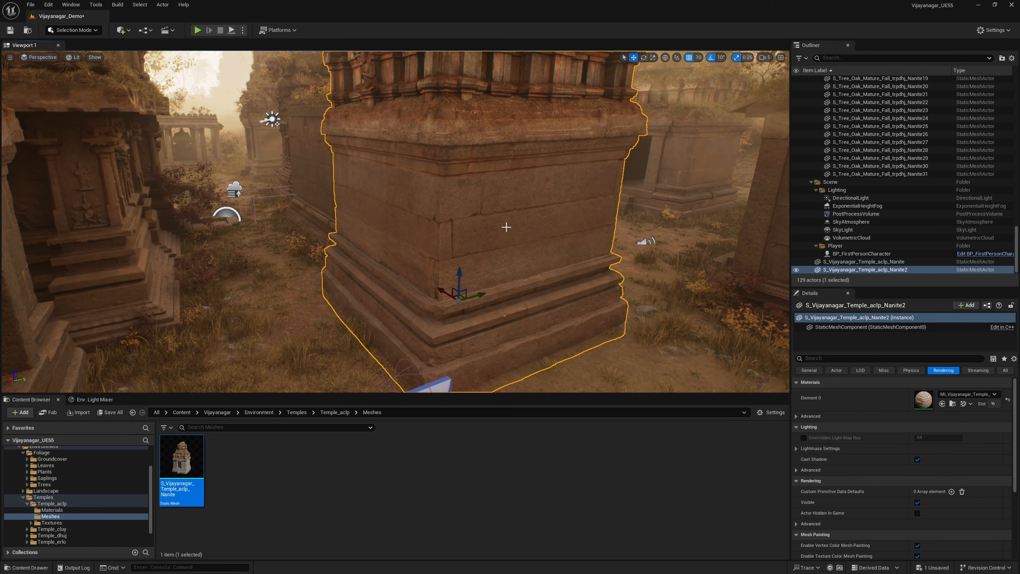
mouse_move(587, 246)
right_mouse_down()
mouse_move(438, 249)
mouse_move(297, 268)
mouse_move(327, 246)
mouse_move(588, 253)
right_mouse_up()
key("d")
key("d")
key("s")
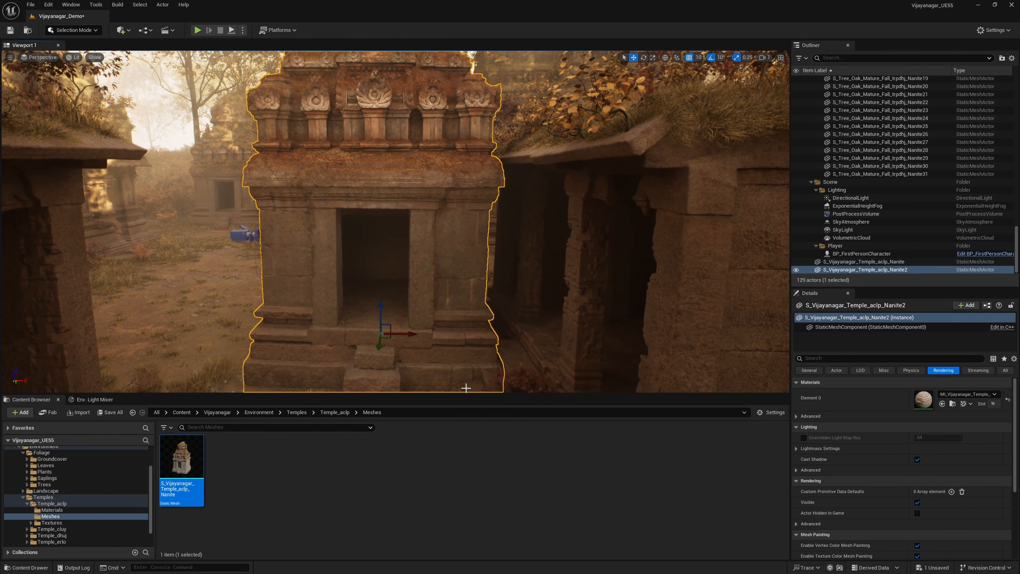
Step: Inspect Temple_aclp's 2k and 4k VT material instances and its 2K and 4K texture folders, and return to the Materials folder
left_click(55, 512)
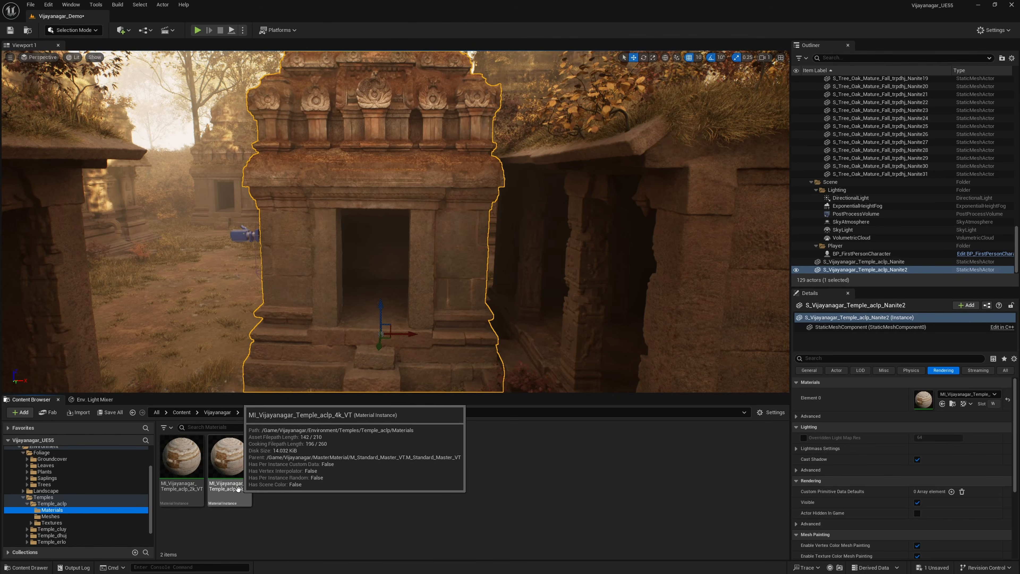
mouse_move(184, 458)
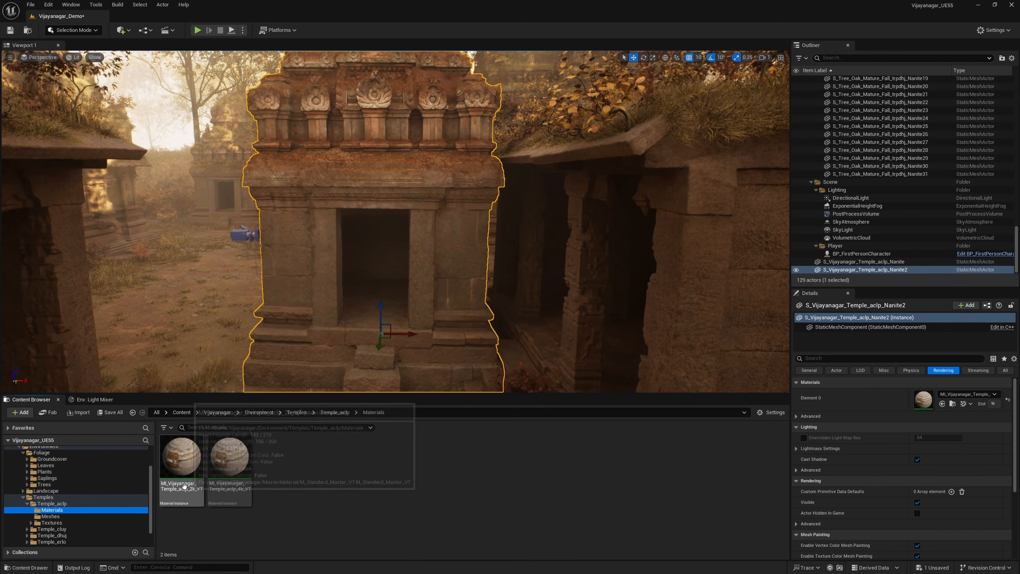
mouse_move(221, 475)
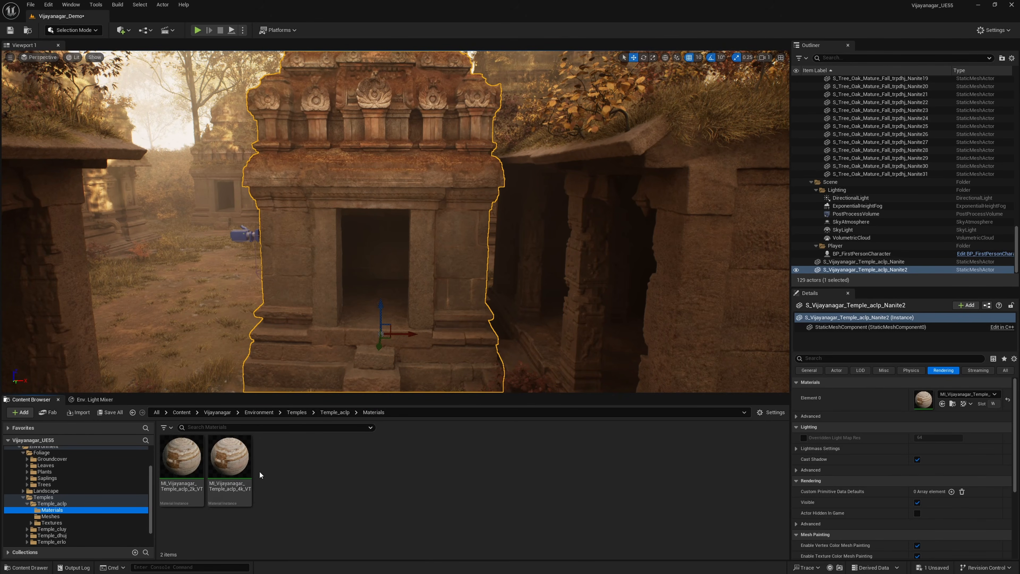
left_click(59, 522)
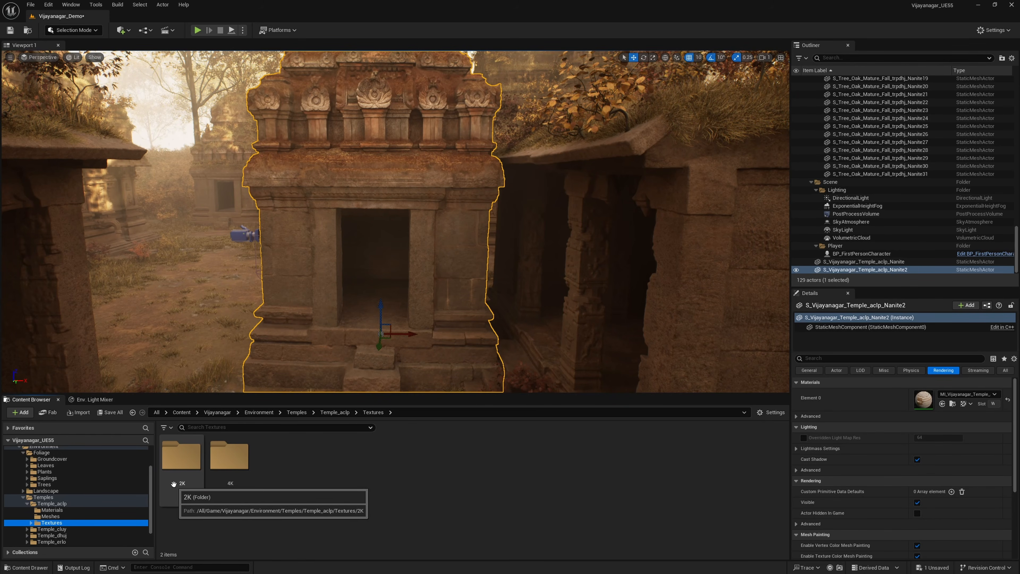
left_click(52, 510)
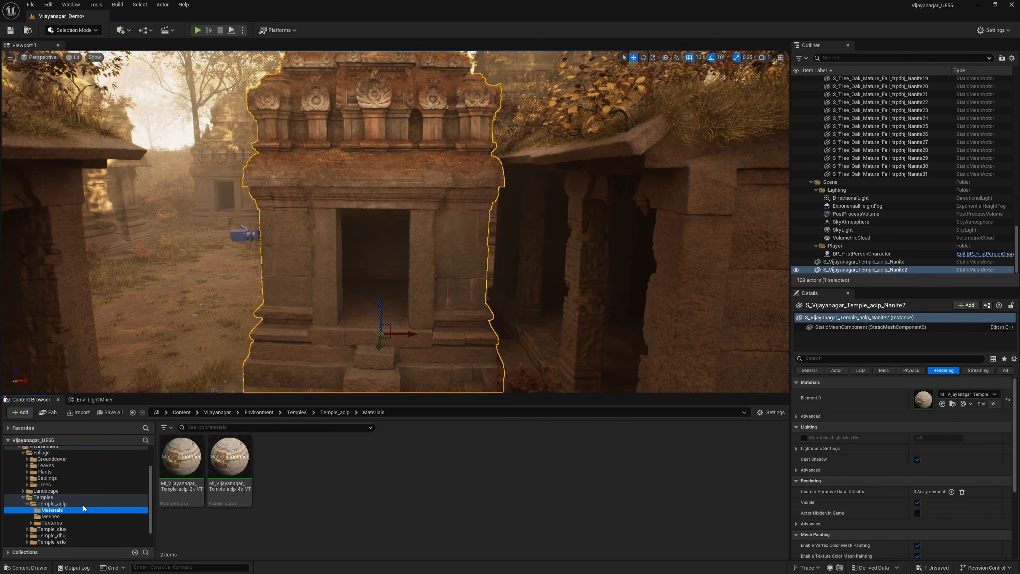
Step: Open Temple_aclp's 4k VT material instance and compare its assigned texture maps with the textures in the Textures/4K folder
double_click(234, 455)
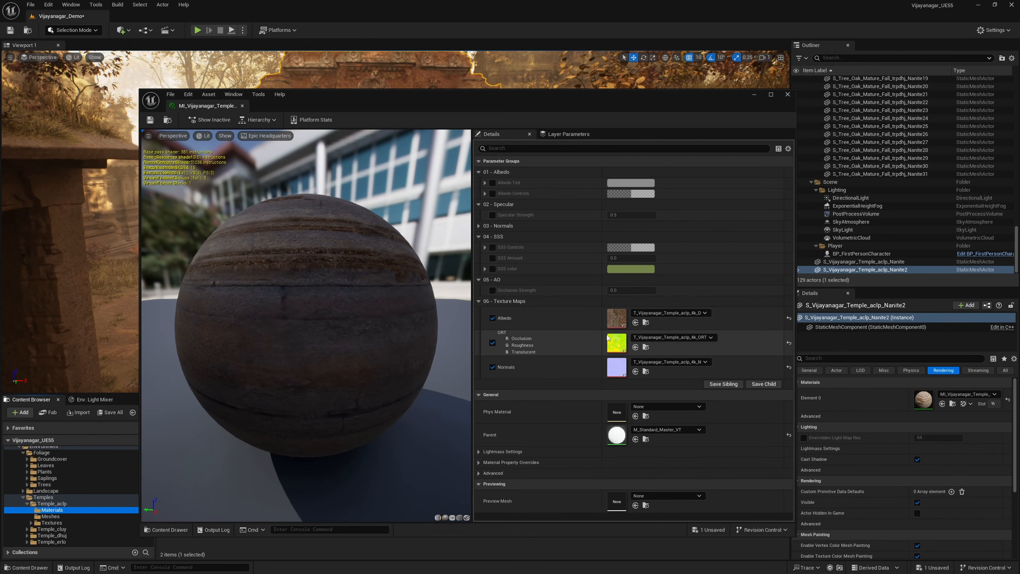
left_click_drag(593, 102, 587, 67)
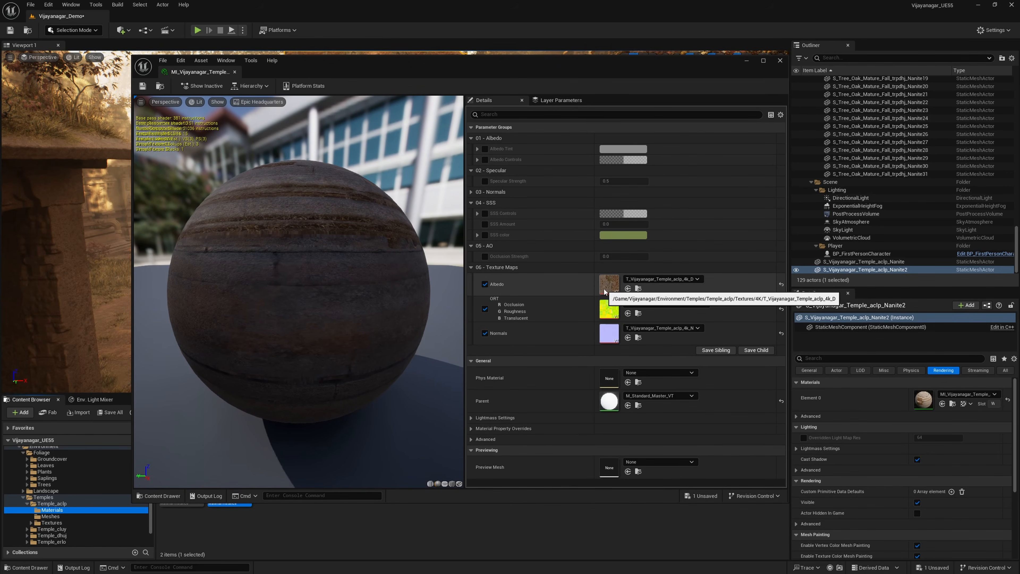
left_click(59, 523)
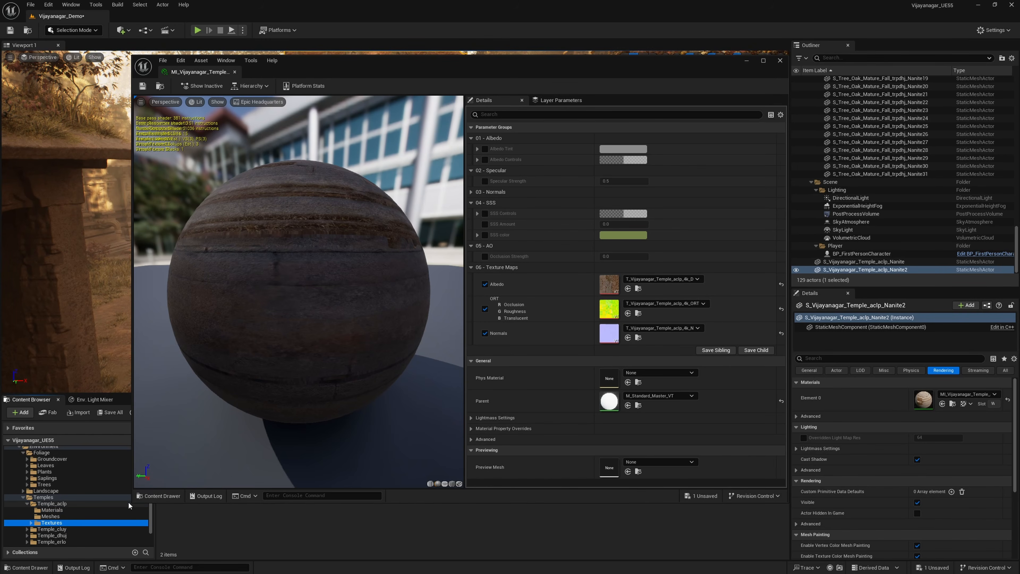
left_click_drag(133, 502, 187, 402)
double_click(228, 456)
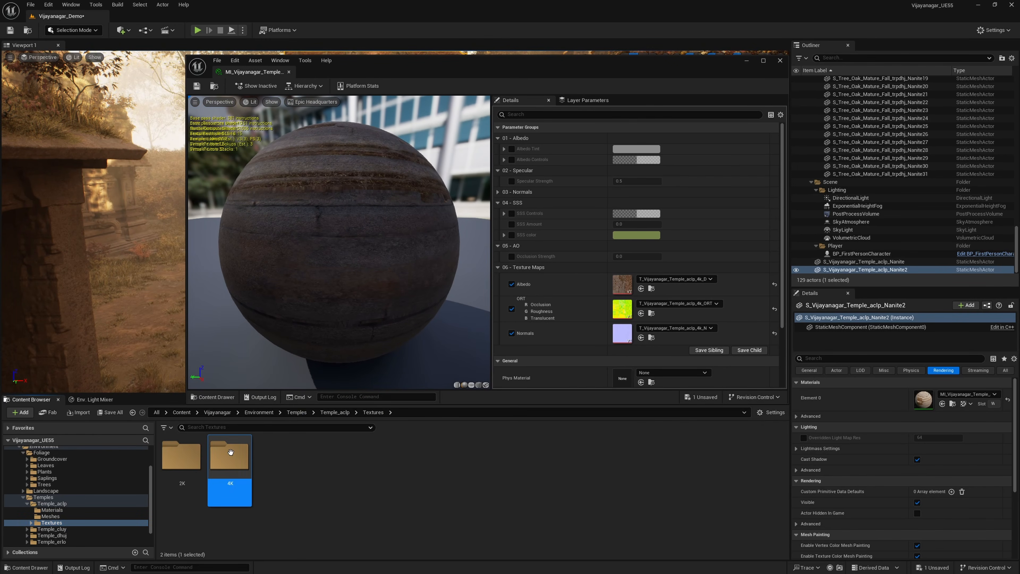
mouse_move(180, 454)
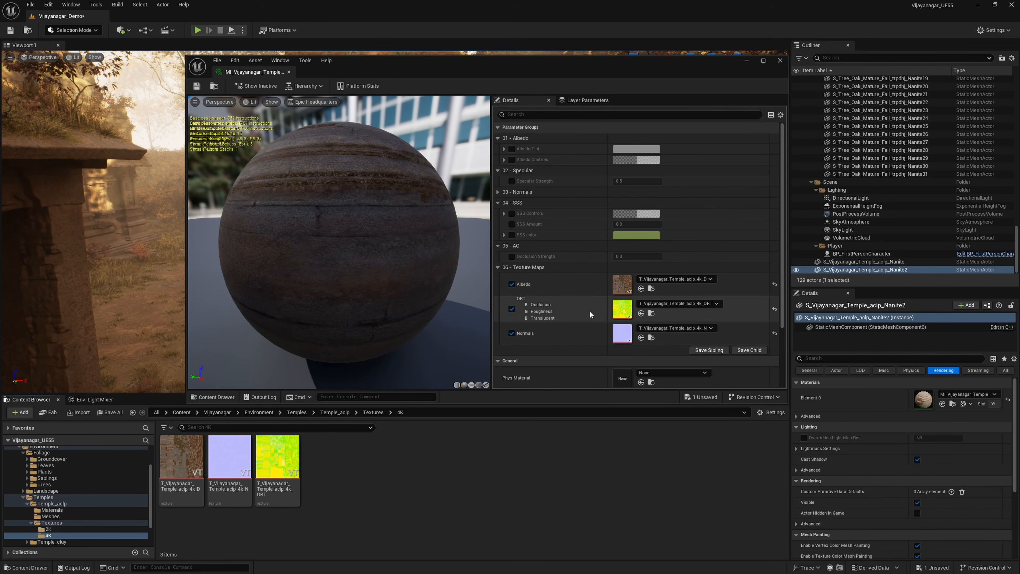
Step: Inspect the temple material on the preview sphere and review its Albedo Controls, Normals, Texture Maps and Parent parameters
left_click_drag(326, 196, 227, 228)
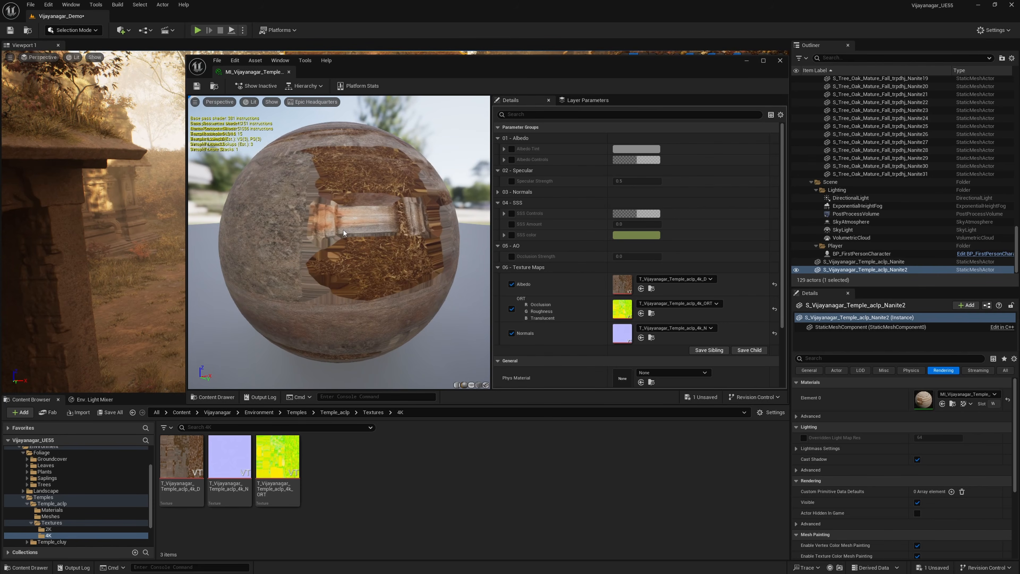
left_click_drag(344, 232, 381, 289)
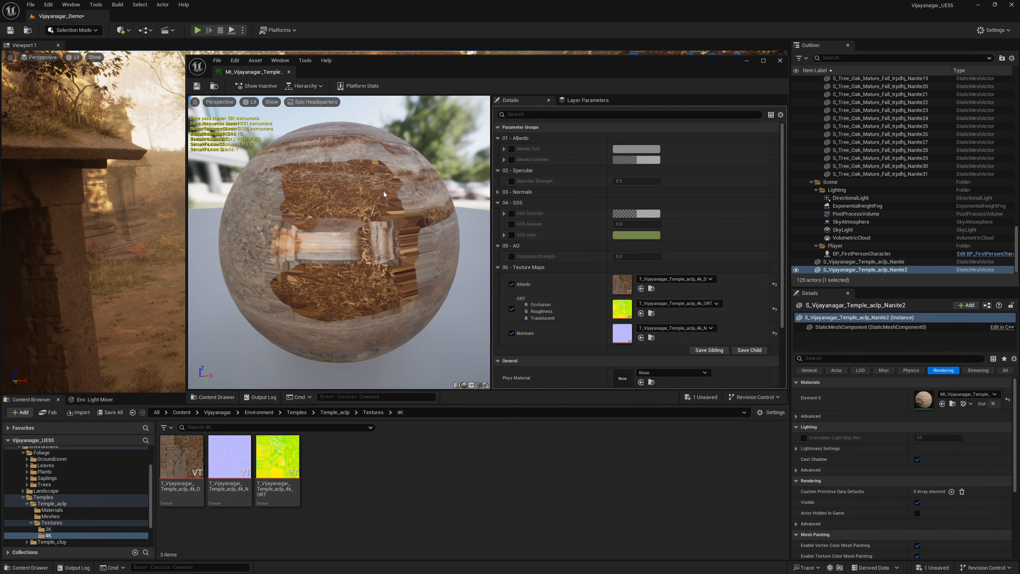
left_click_drag(381, 281, 377, 229)
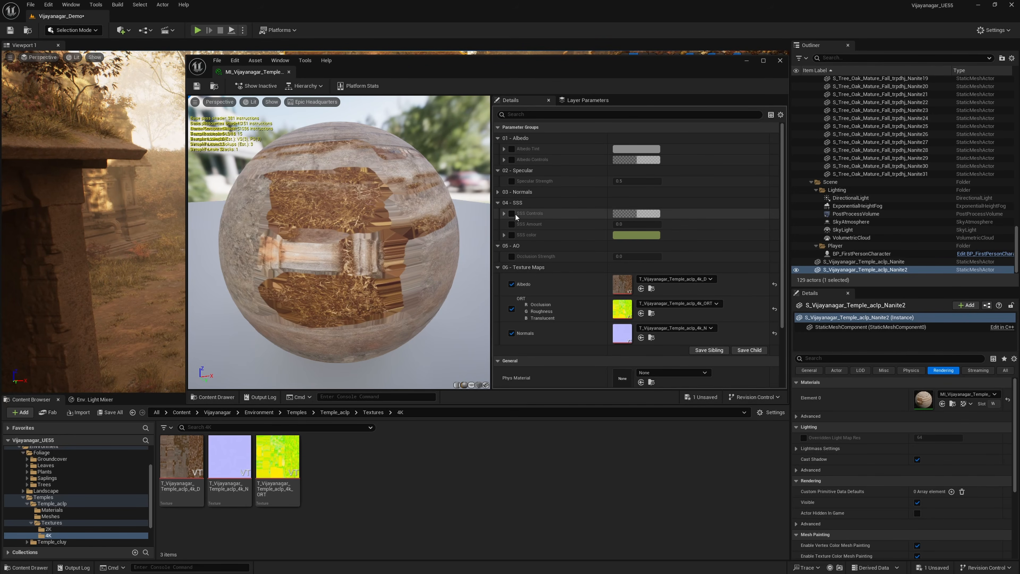
left_click(498, 193)
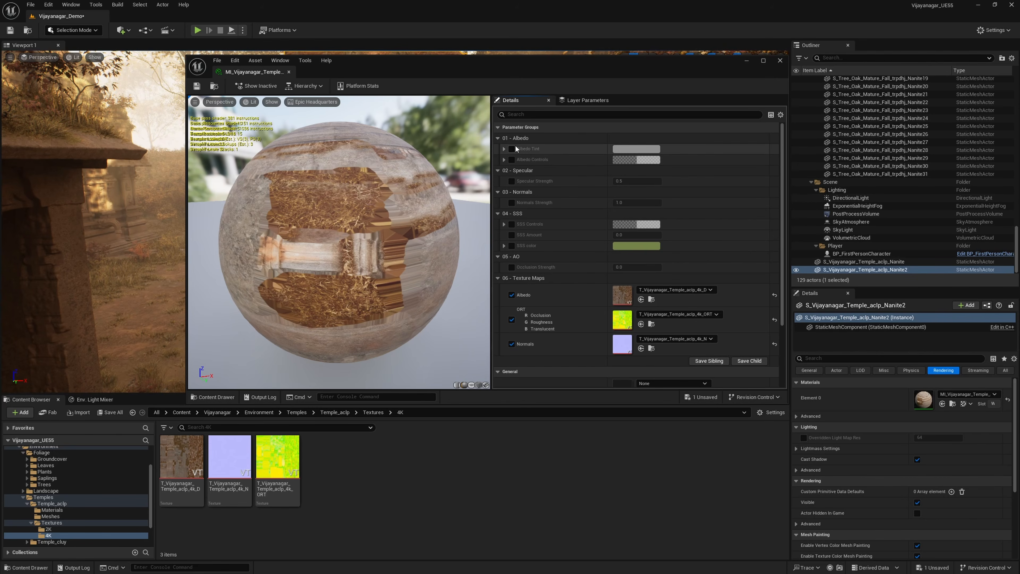
left_click(504, 159)
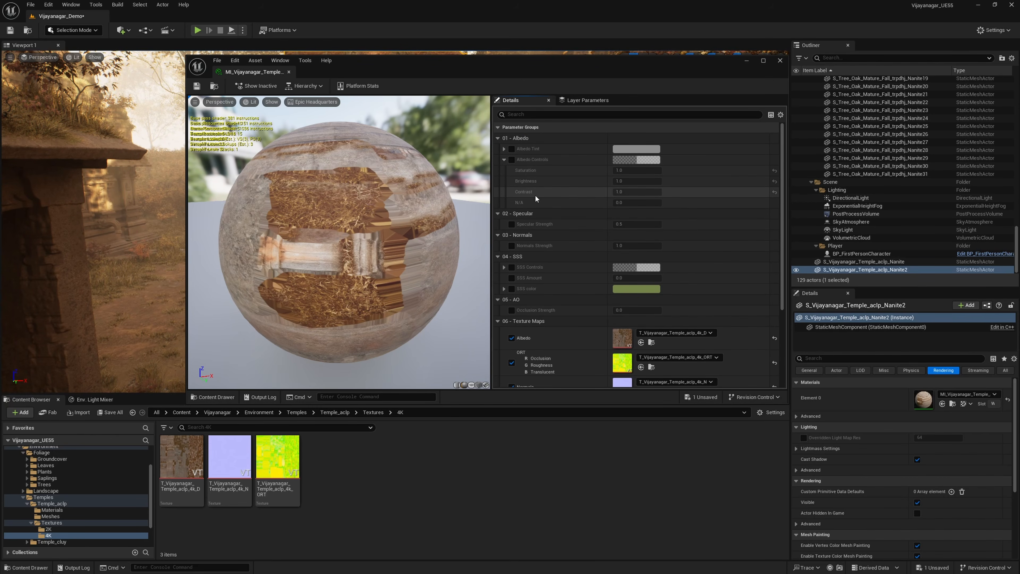
scroll(562, 264, "down", 4)
scroll(581, 256, "down", 3)
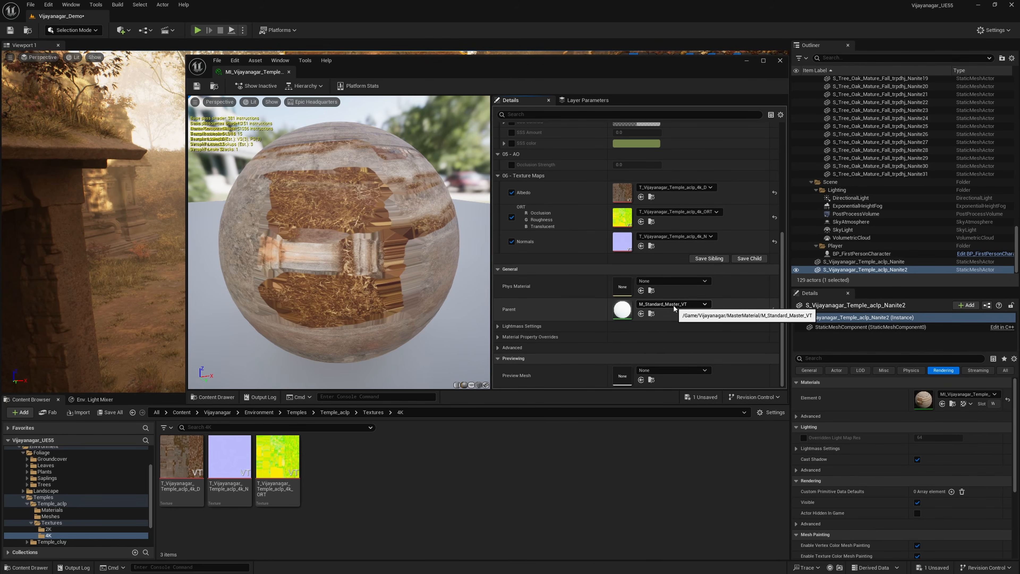
Step: Locate the parent M_Standard_Master_VT in the MasterMaterial folder, examine the other master materials there, and close the material instance editor
left_click(651, 315)
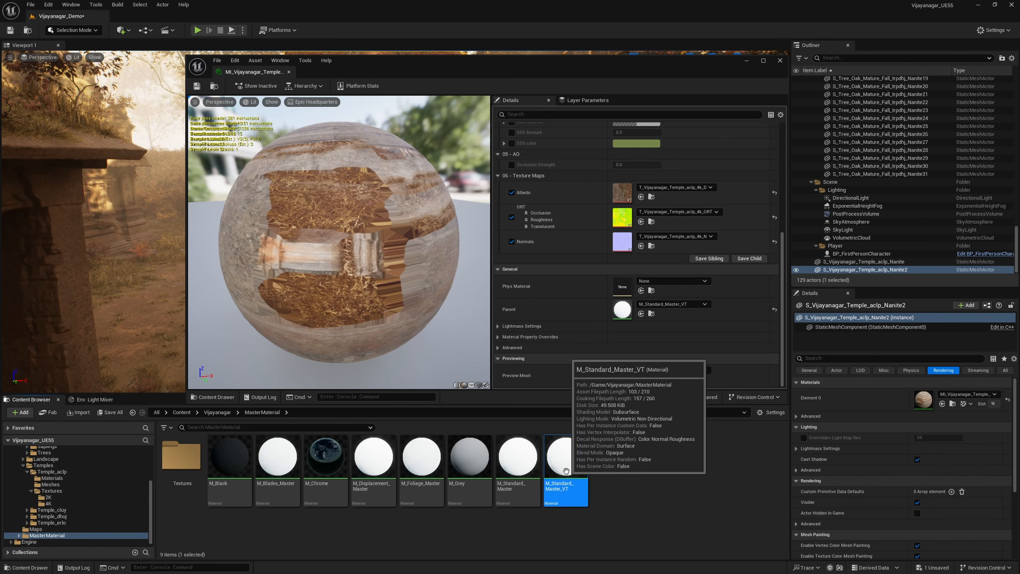
left_click(518, 462)
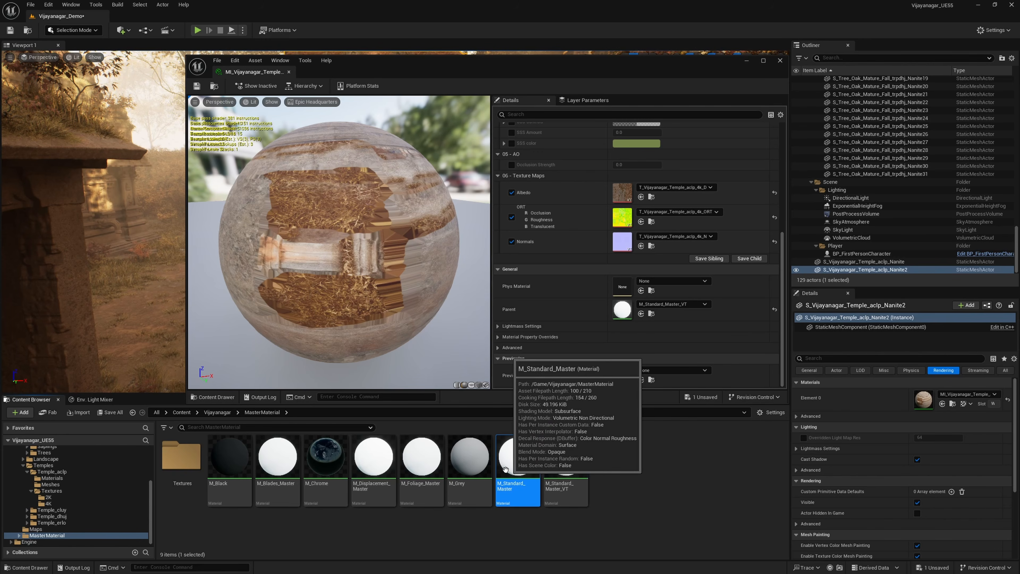
left_click(469, 467)
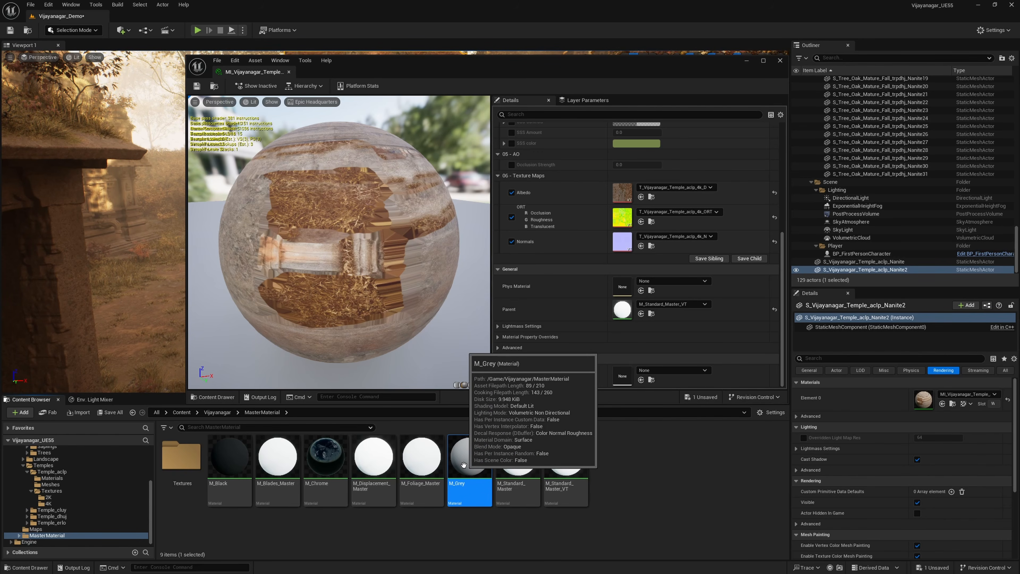
left_click(420, 470)
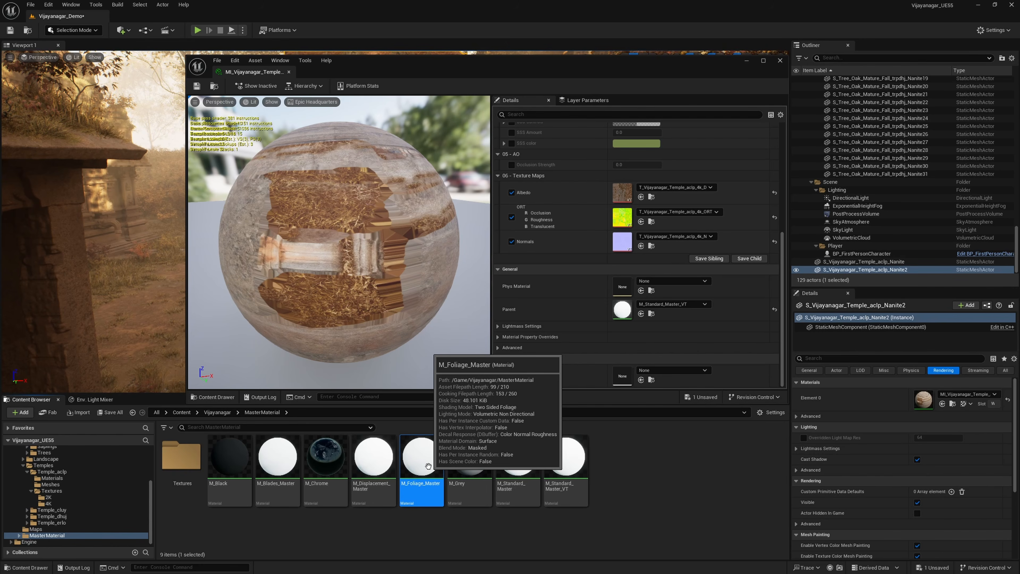
left_click(276, 462)
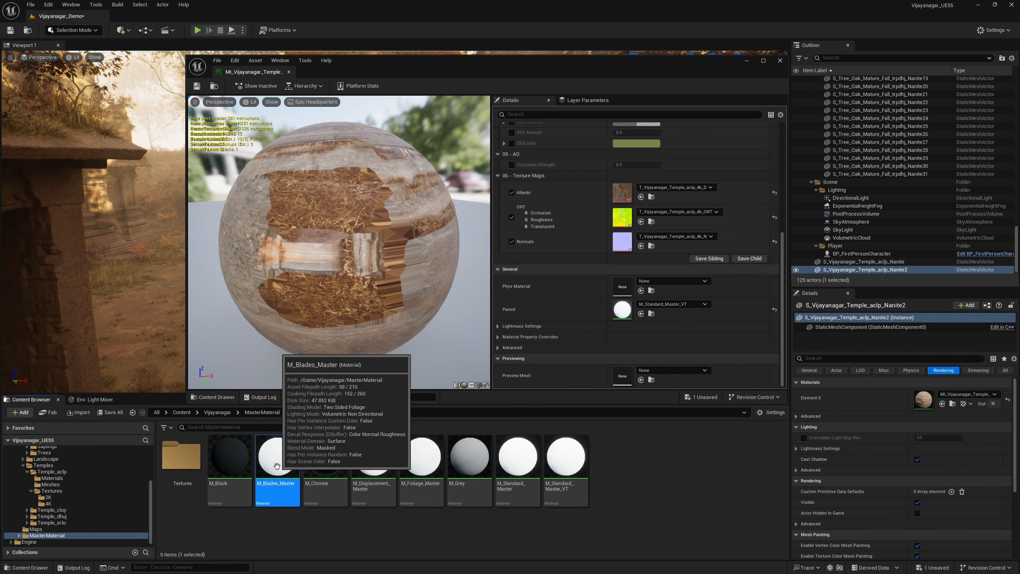
left_click(425, 467)
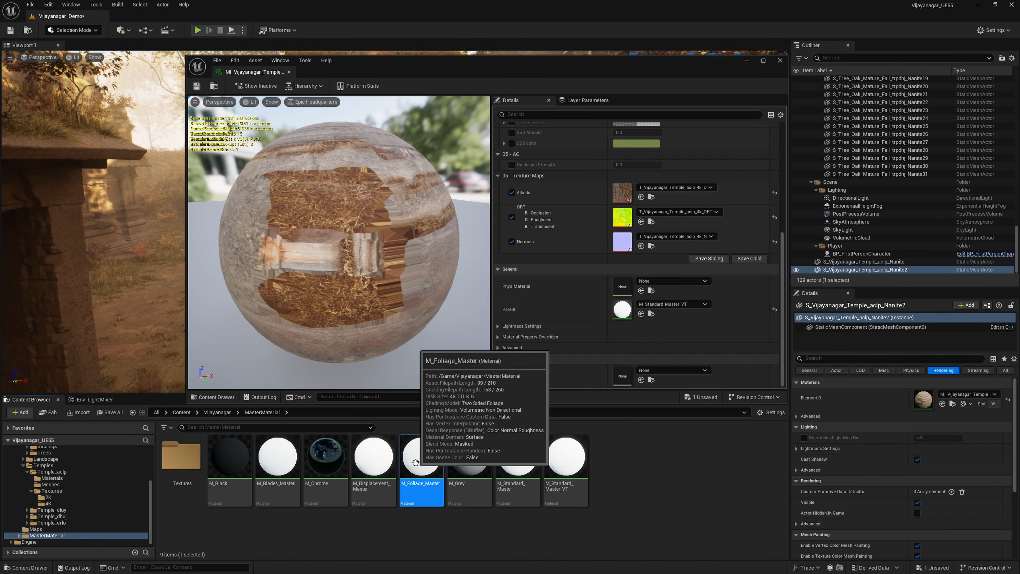
left_click(274, 463)
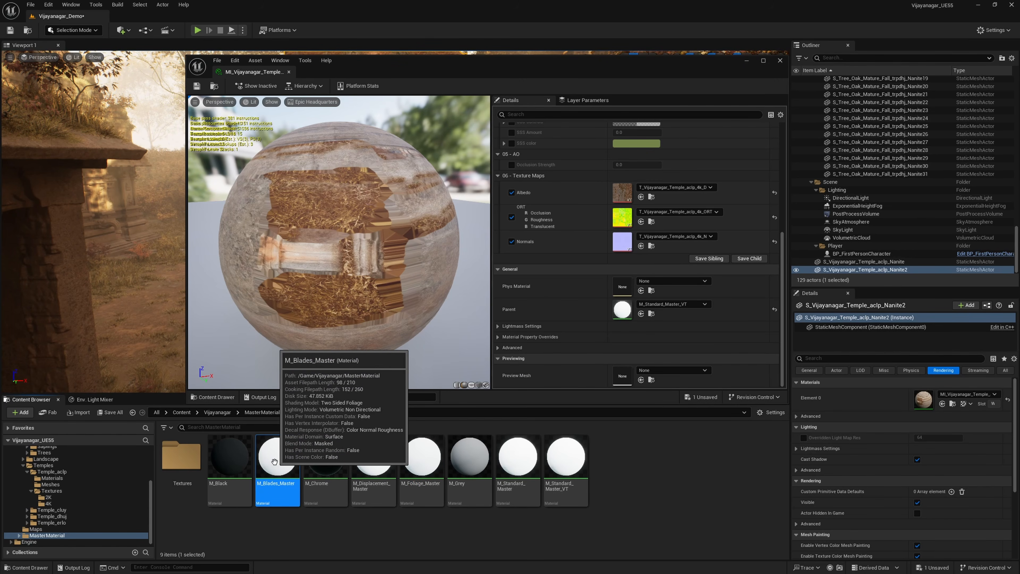
left_click(421, 465)
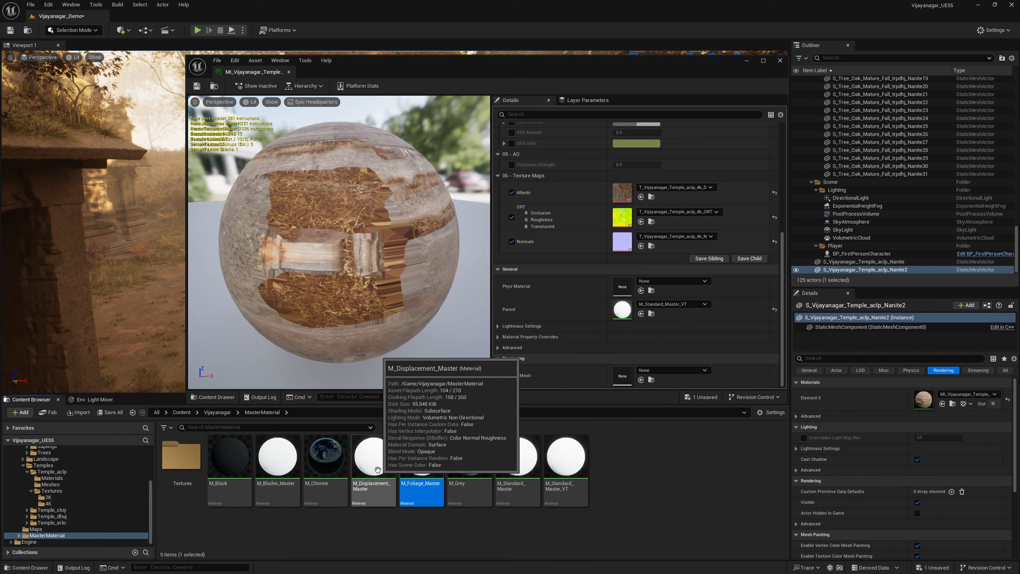
left_click(362, 473)
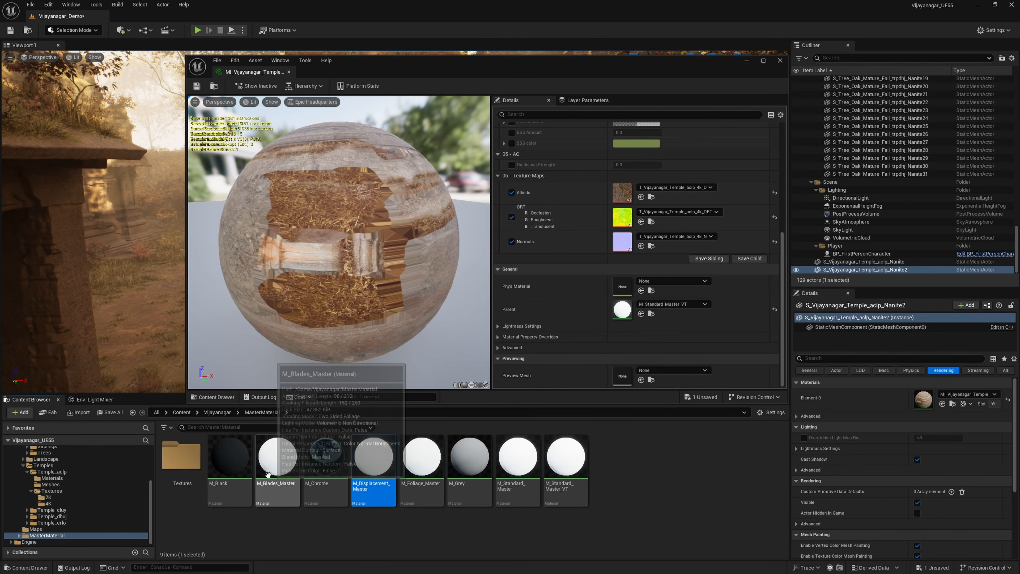
left_click(223, 467)
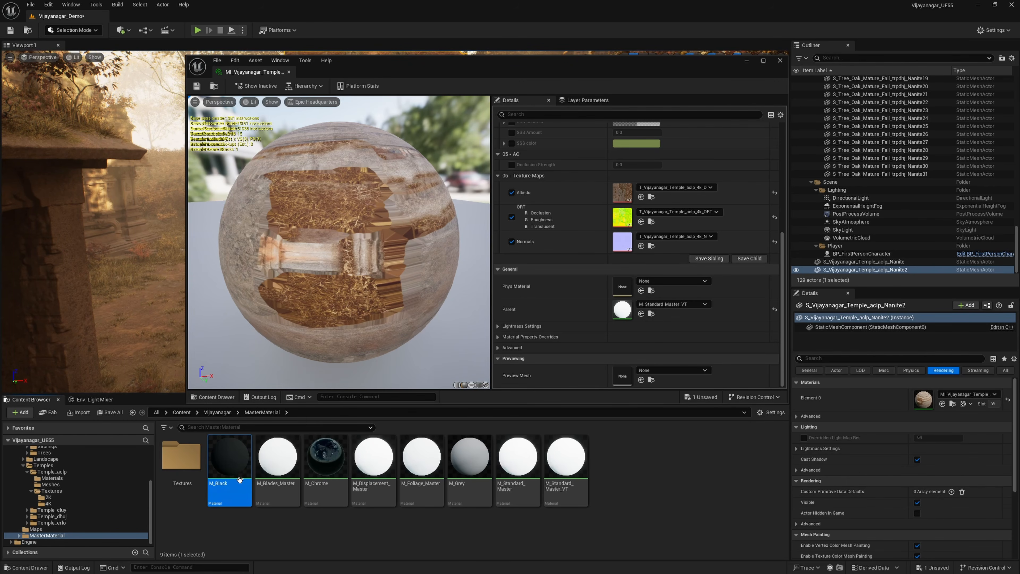
left_click(780, 61)
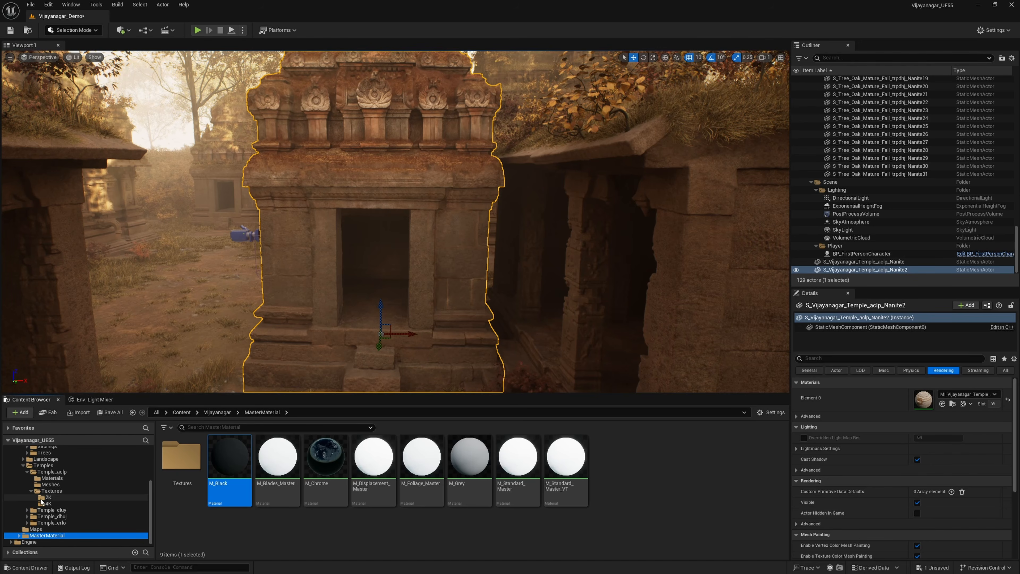
Step: Open the Elm_Mature_Fall_ddrtss folder under Environment/Foliage/Trees
scroll(43, 494, "up", 2)
scroll(42, 494, "up", 2)
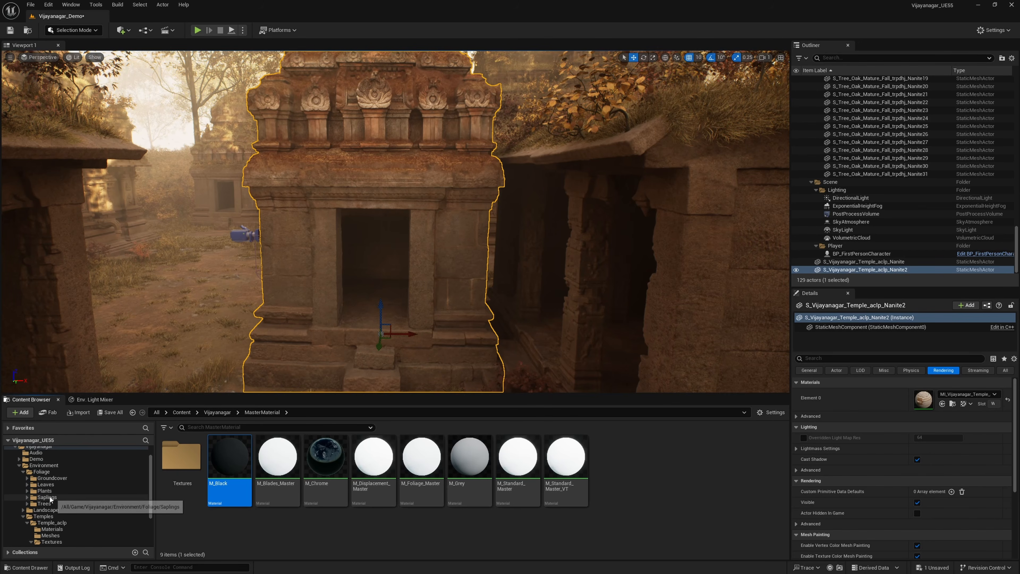
left_click(43, 504)
left_click(24, 517)
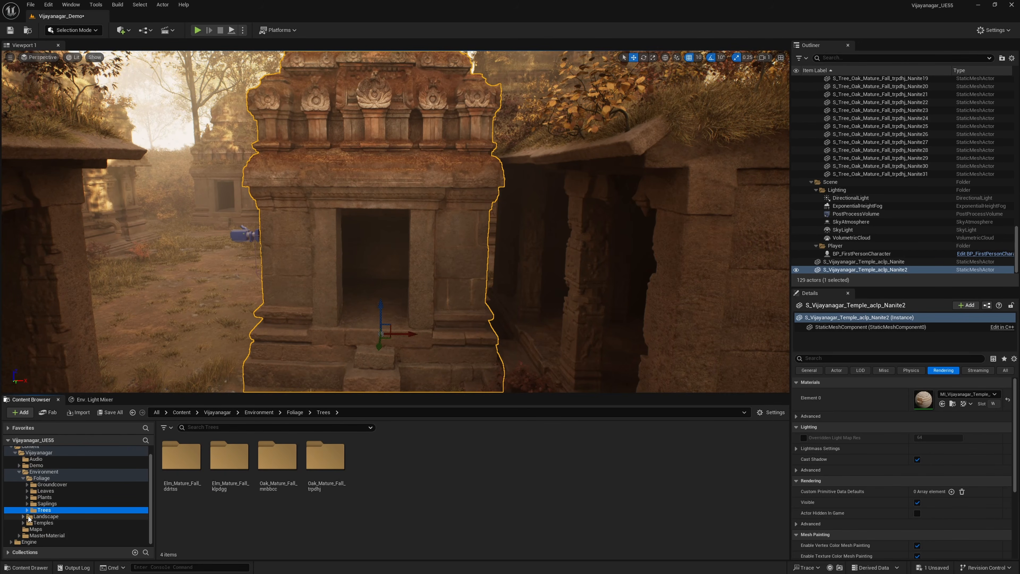
left_click(27, 510)
left_click(68, 516)
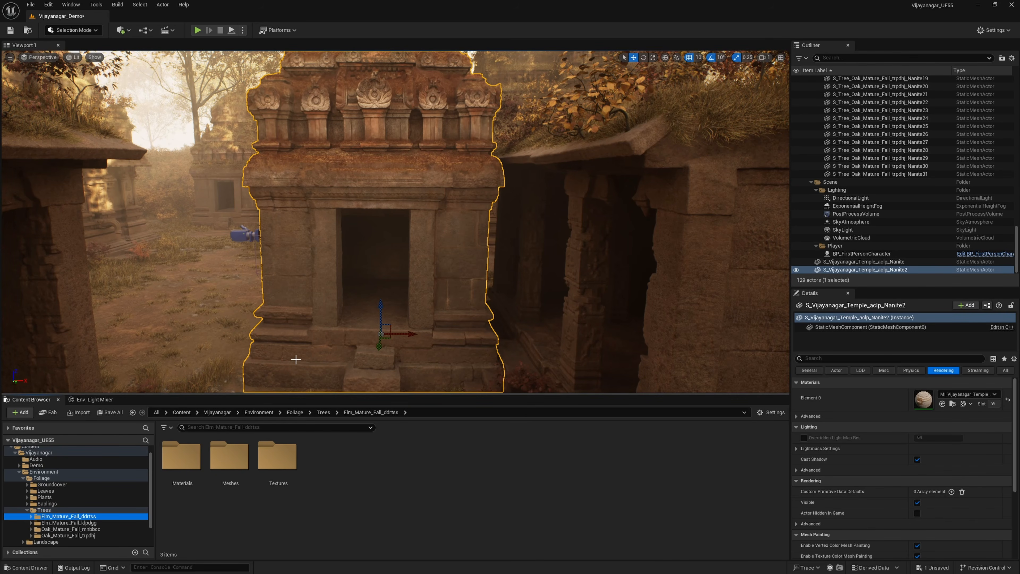
Step: Place the S_Tree_Elm_Mature_Fall_ddrtss_Nanite mesh from the Meshes folder on the open ground between the temples
right_click_drag(326, 321, 341, 335)
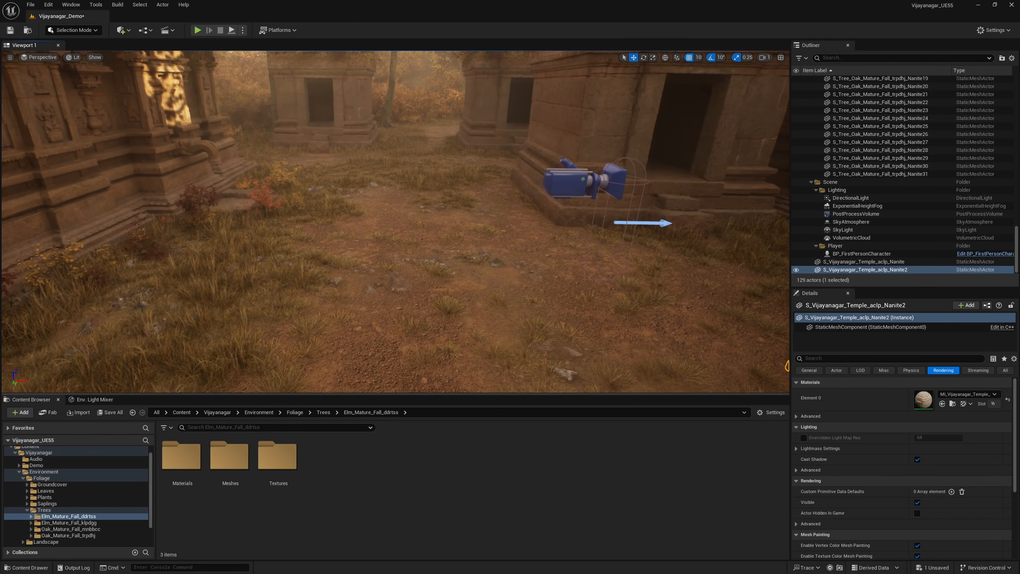
double_click(229, 457)
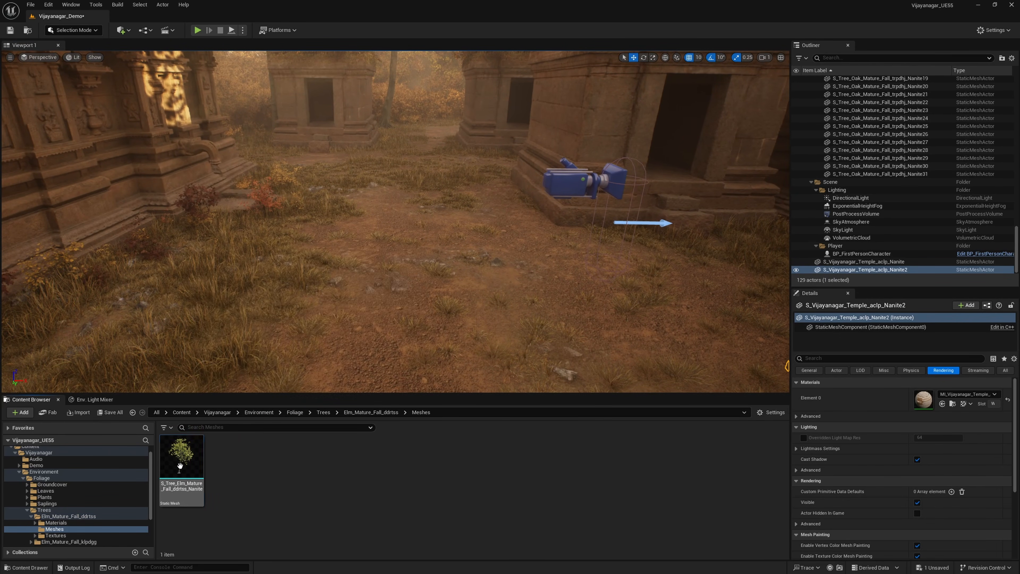
left_click_drag(185, 474, 377, 296)
right_click_drag(377, 296, 349, 281)
key("w")
key("s")
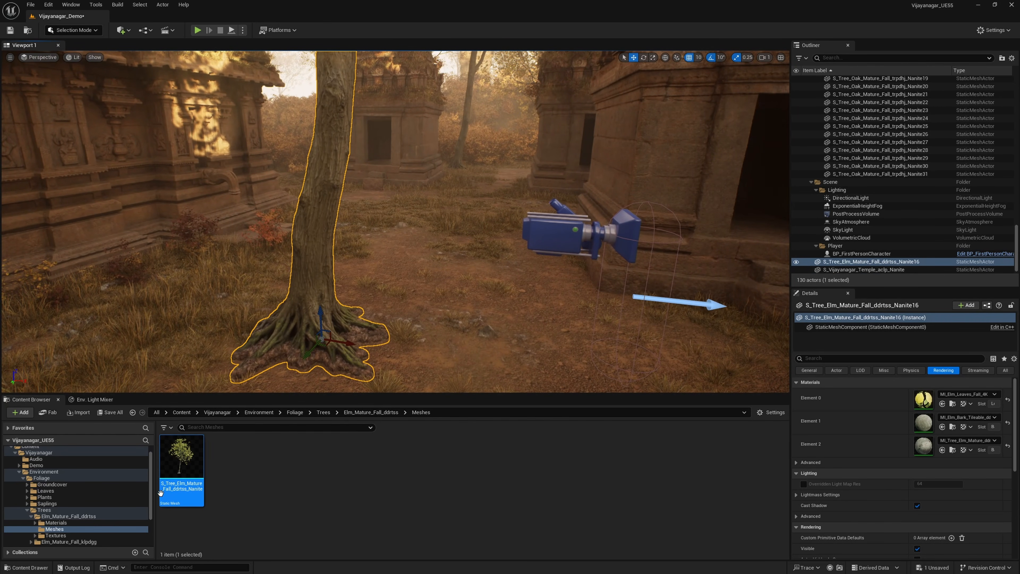
Step: Open the elm tree's MI_Tree_Elm_Mature_ddrtss_4K material instance from the Materials folder and inspect its bark on the preview sphere
left_click(68, 522)
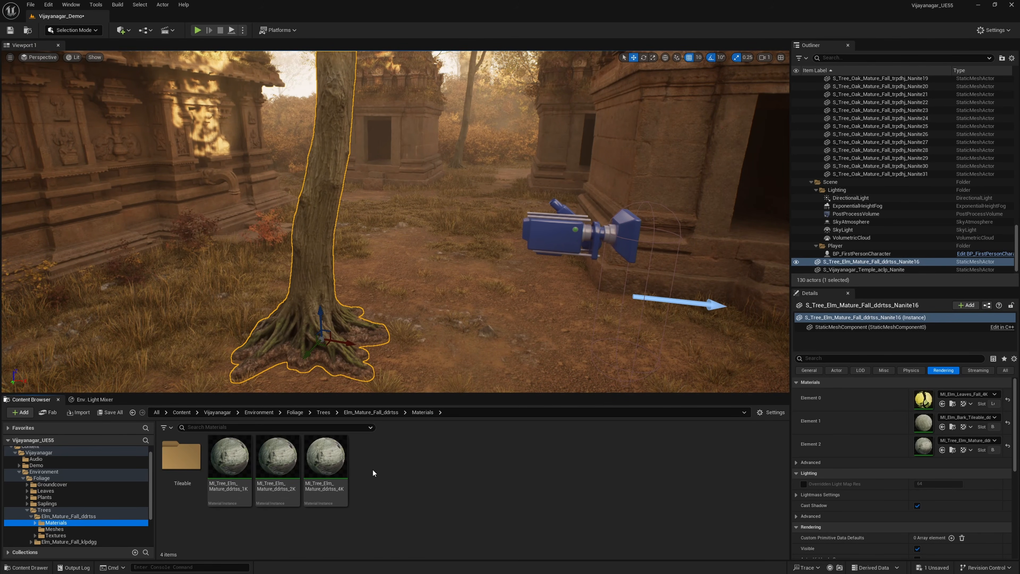
left_click(337, 458)
double_click(329, 466)
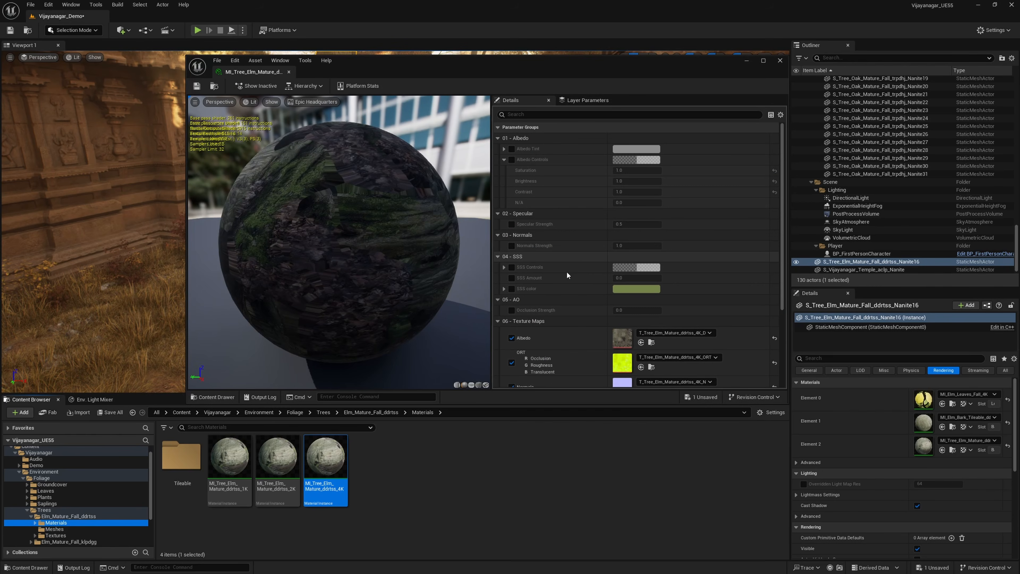
mouse_move(339, 243)
left_mouse_down()
mouse_move(401, 241)
mouse_move(341, 243)
left_mouse_up()
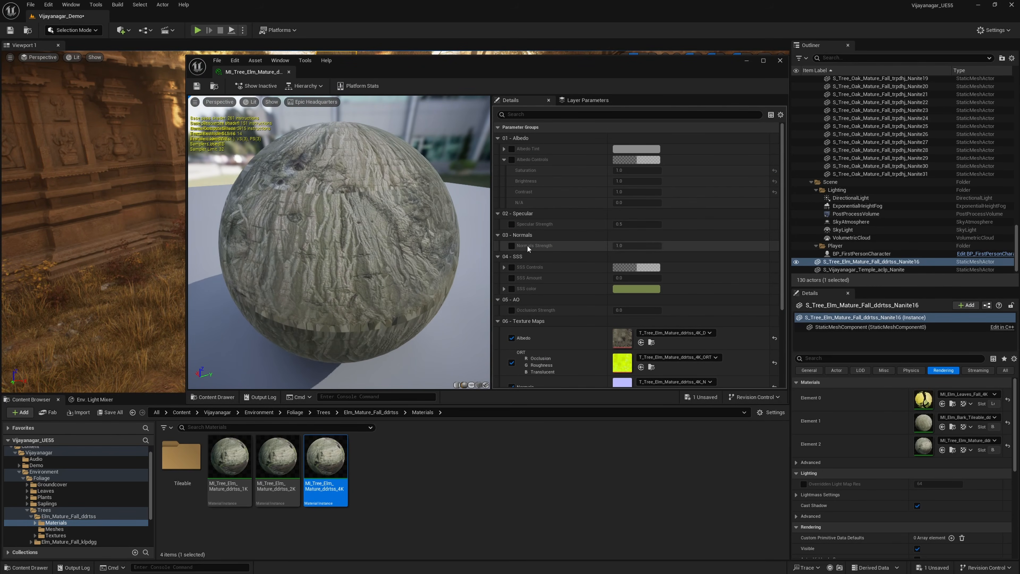
Step: Move the material editor aside and examine the placed elm tree from its trunk up to the branches
left_click_drag(490, 72, 802, 108)
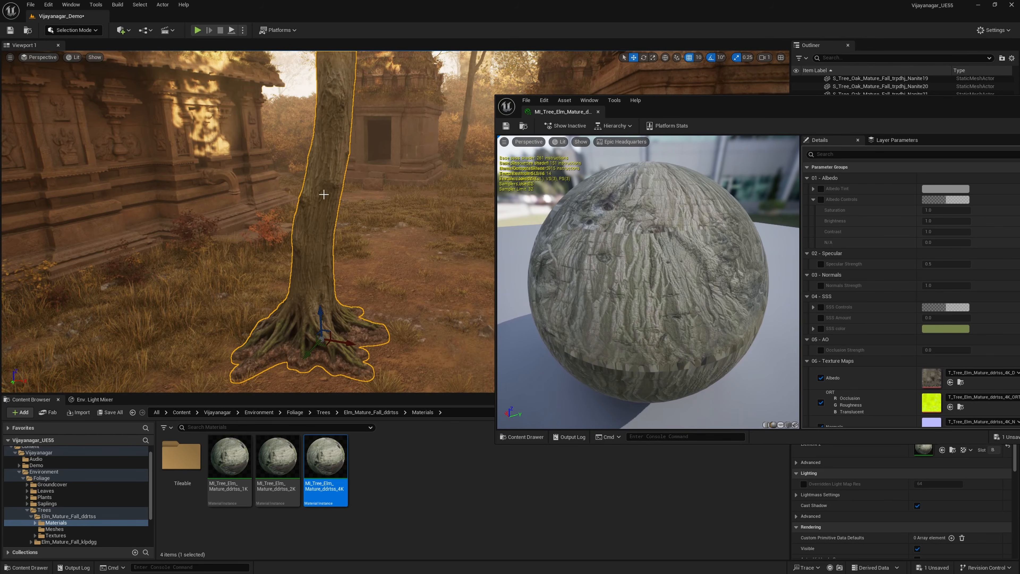
mouse_move(322, 241)
right_mouse_down()
mouse_move(327, 189)
mouse_move(329, 232)
right_mouse_up()
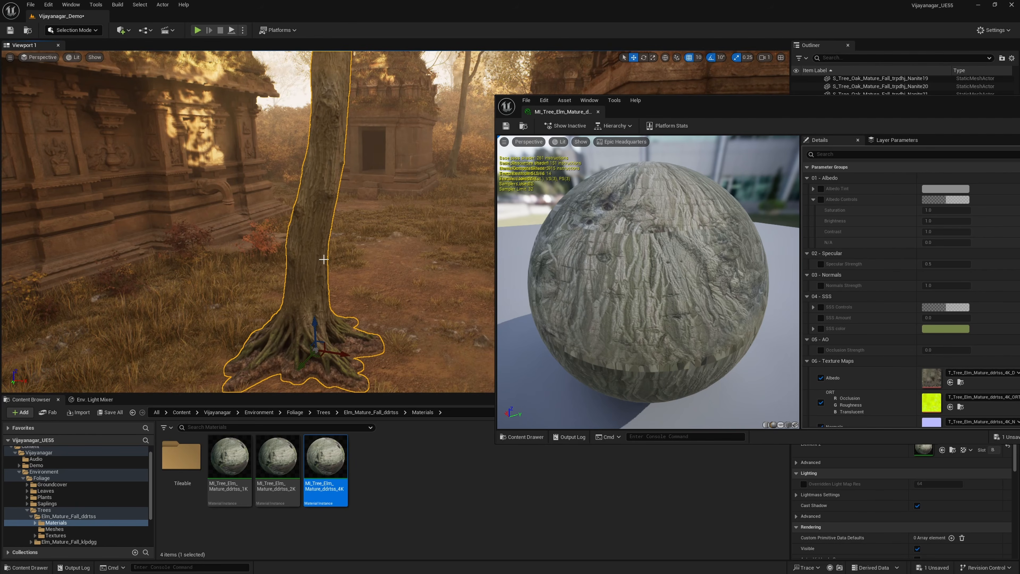
right_click_drag(359, 129, 321, 253)
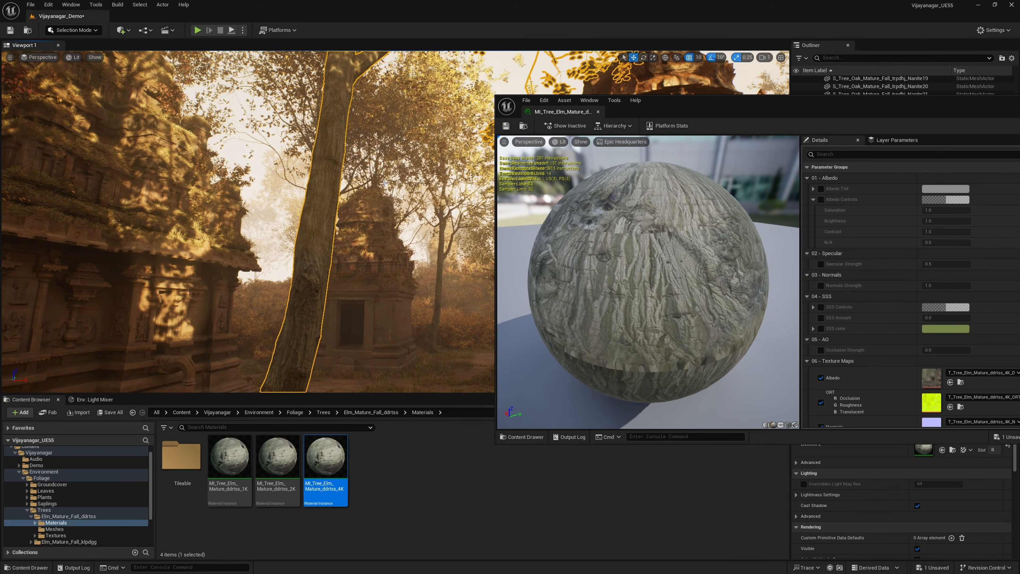
right_click_drag(386, 183, 359, 144)
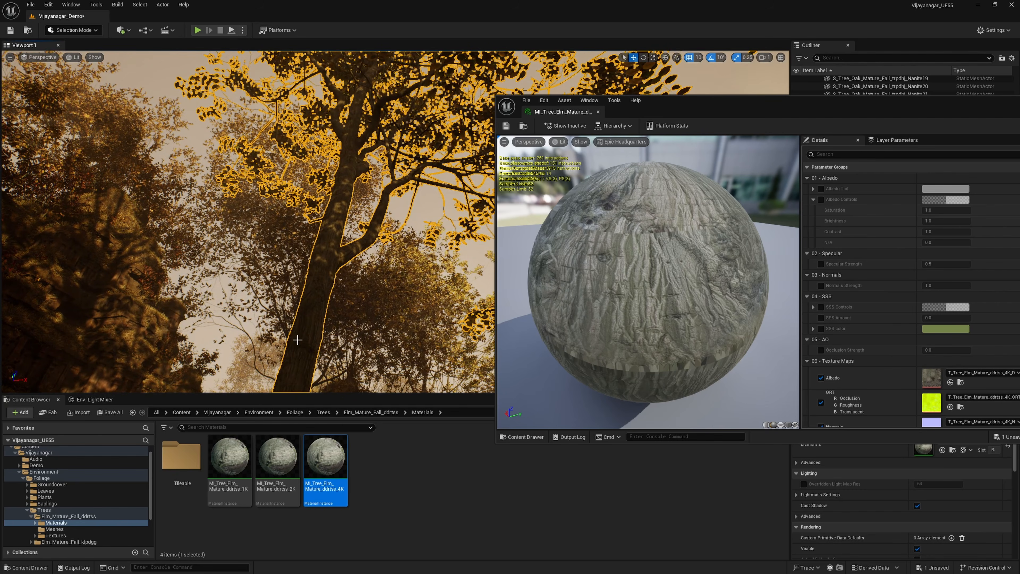
Step: Browse the elm's Tileable bark materials, and open S_Tree_Elm_Mature_Fall_ddrtss_Nanite from the Meshes folder to inspect its trunk base and material slots
double_click(181, 456)
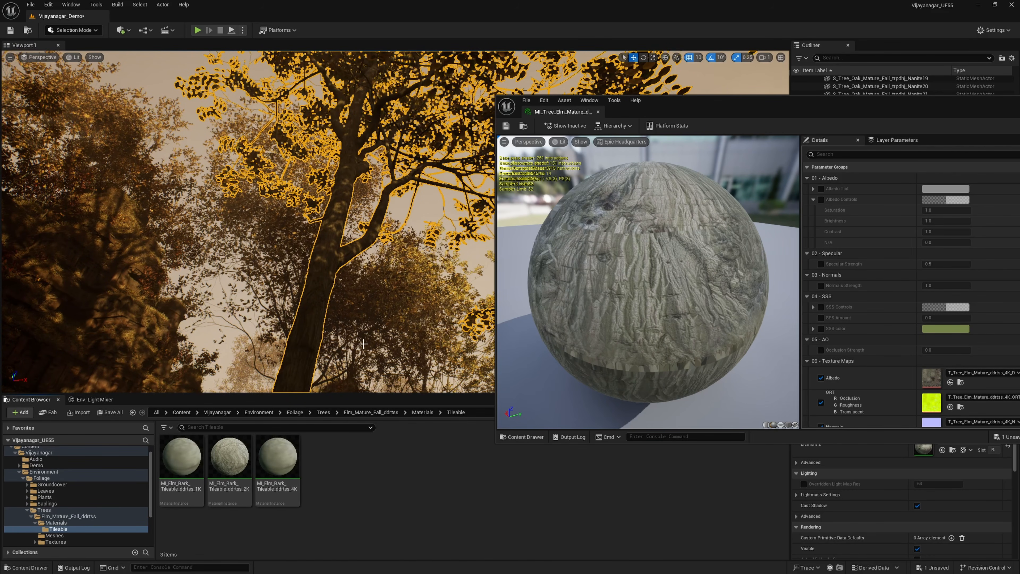
left_click(60, 536)
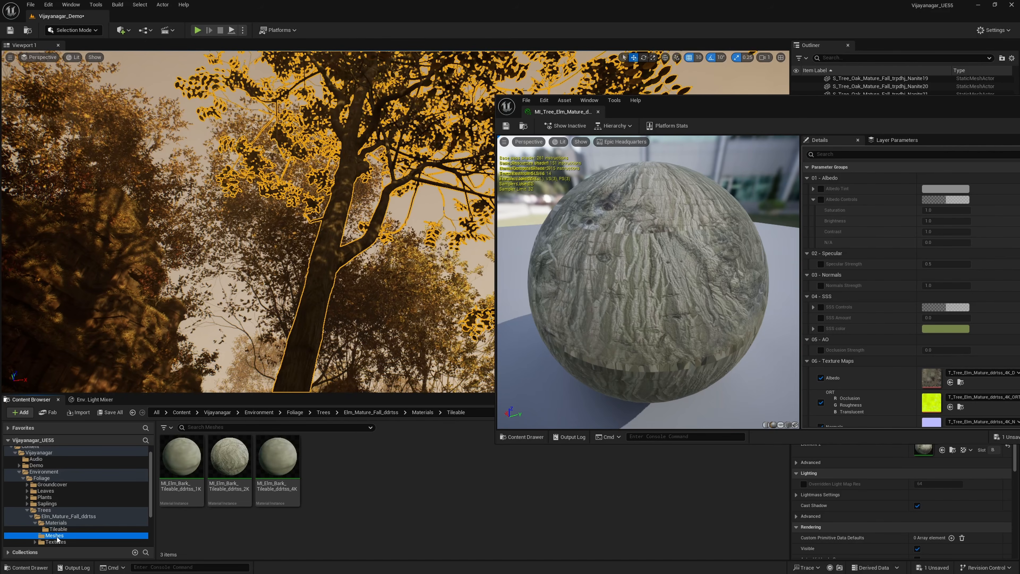
left_click(179, 455)
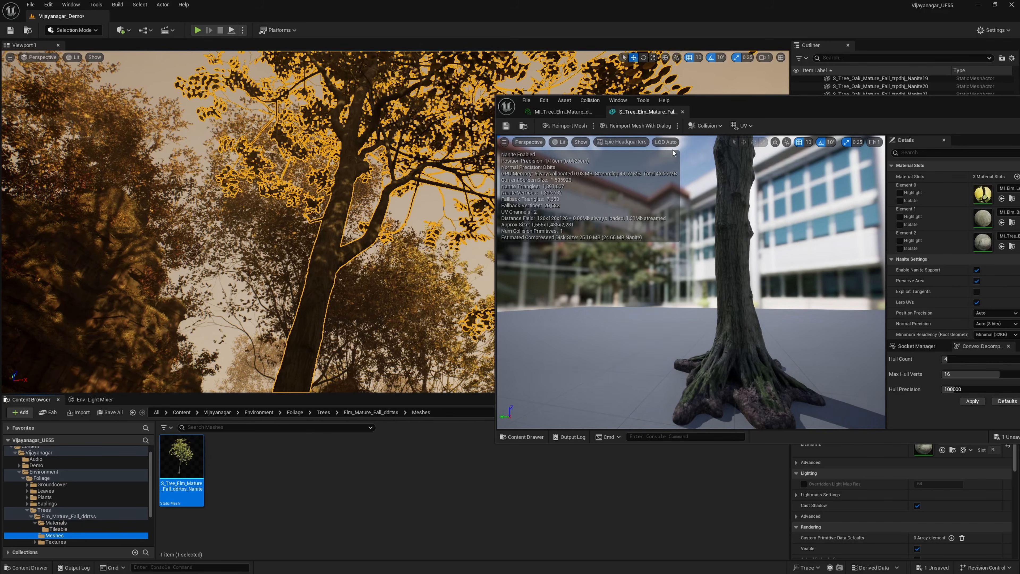
left_click_drag(811, 104, 525, 96)
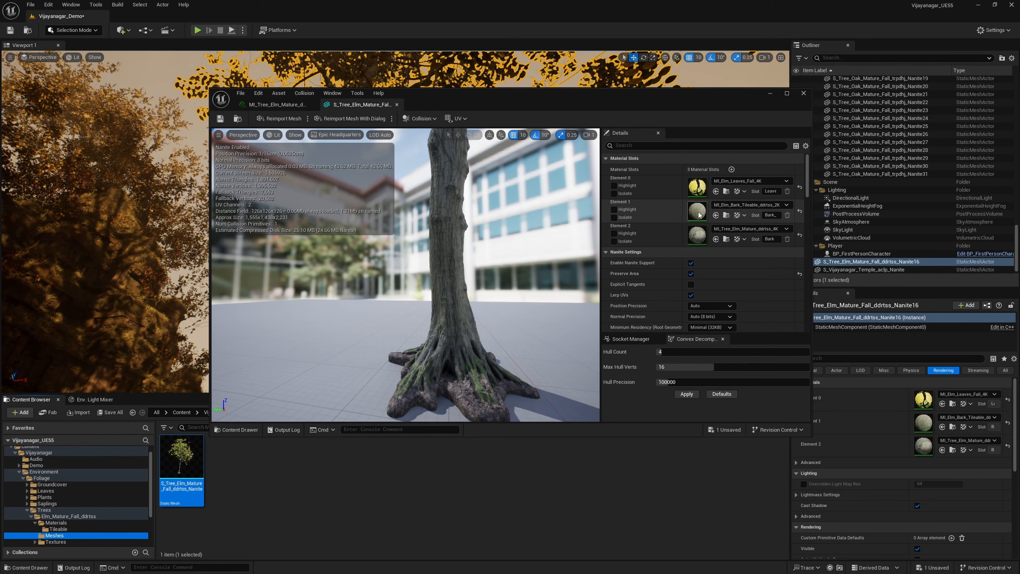
mouse_move(484, 244)
right_mouse_down()
mouse_move(484, 181)
mouse_move(482, 231)
right_mouse_up()
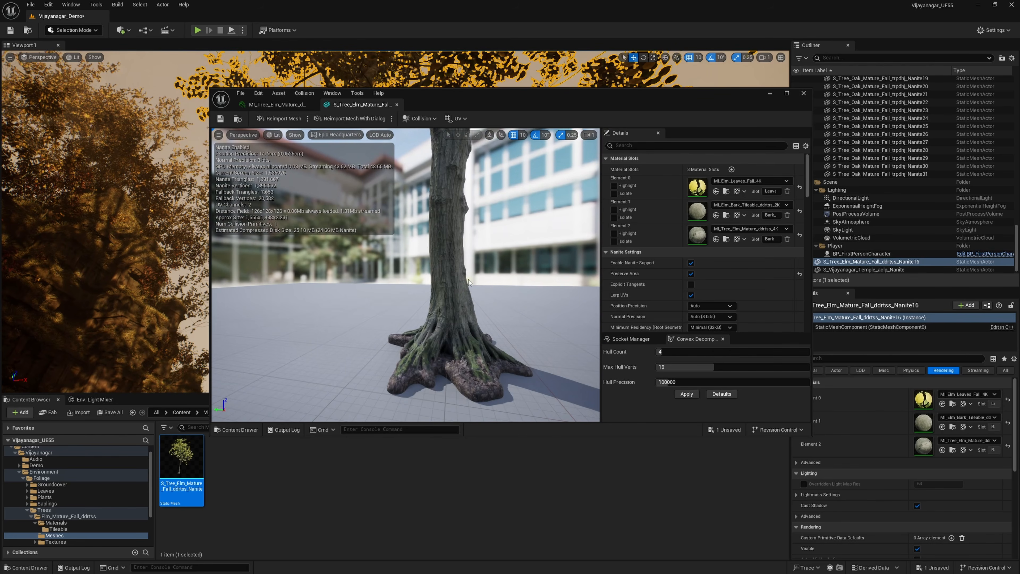
left_click(803, 92)
Step: Open the elm tree's Textures/4K folder and check the details of its ORT and diffuse textures
right_click_drag(377, 257, 464, 259)
key("s")
key("w")
key("a")
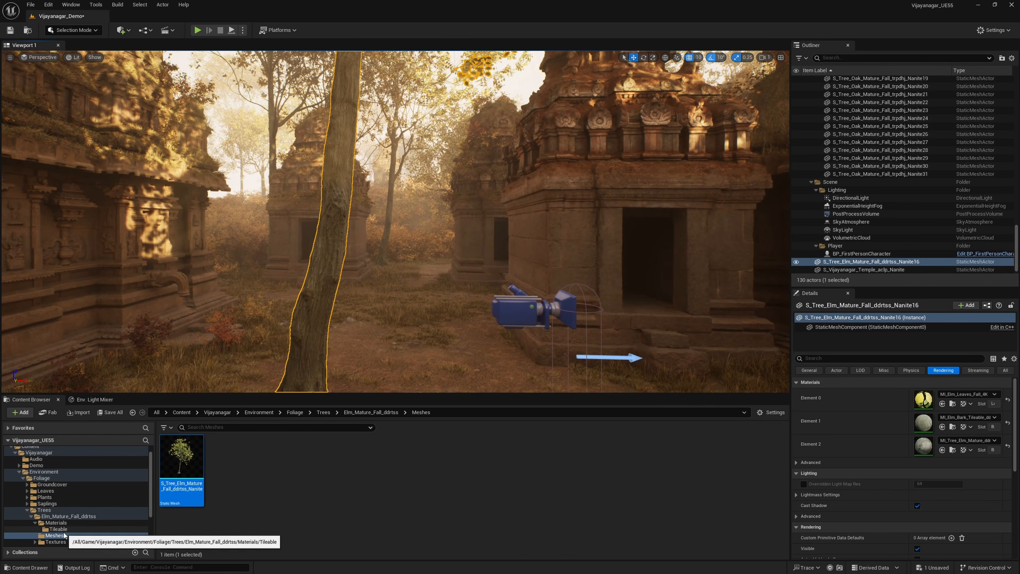
scroll(66, 528, "down", 2)
left_click(58, 517)
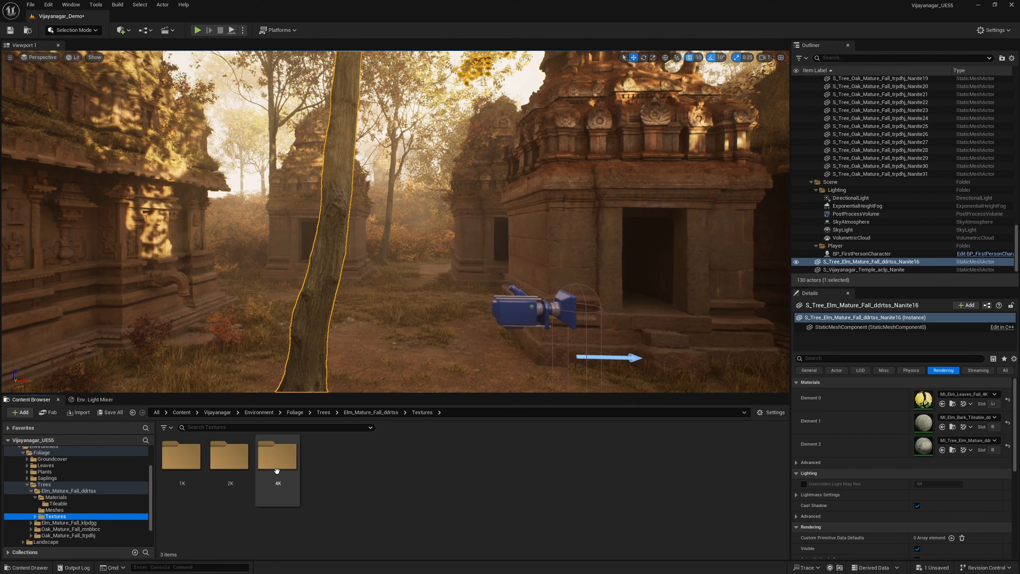
double_click(277, 457)
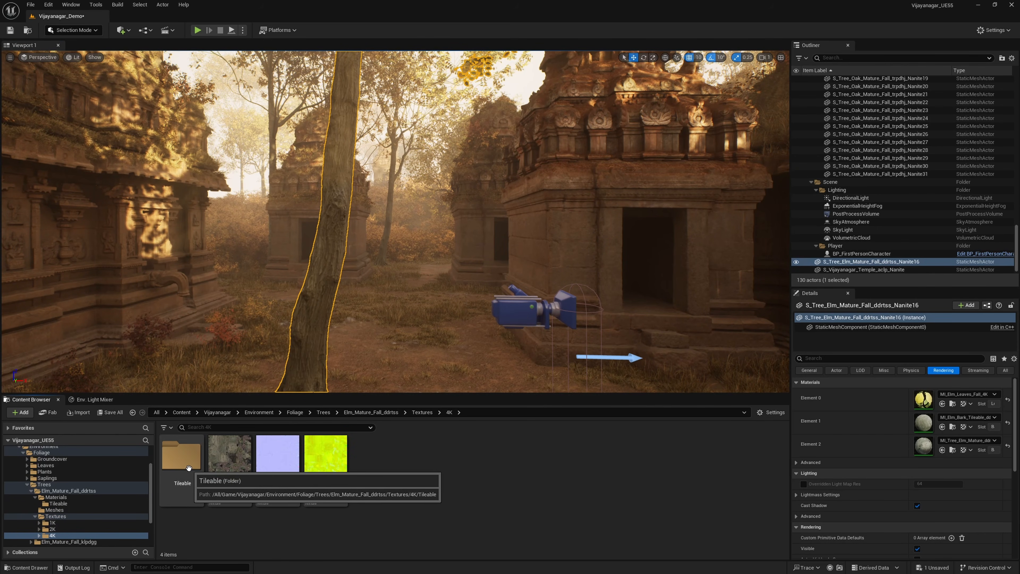
mouse_move(336, 469)
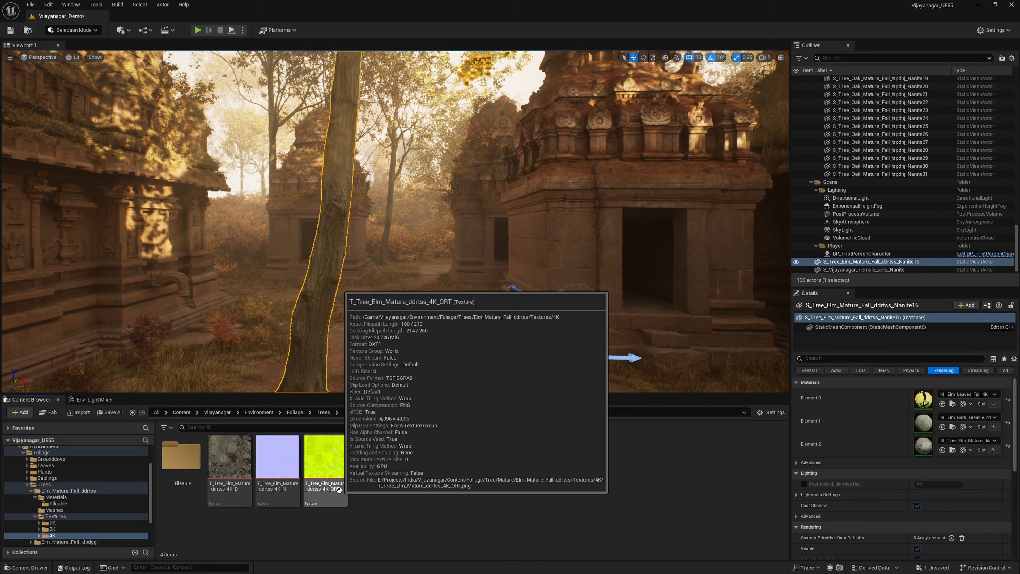
mouse_move(235, 449)
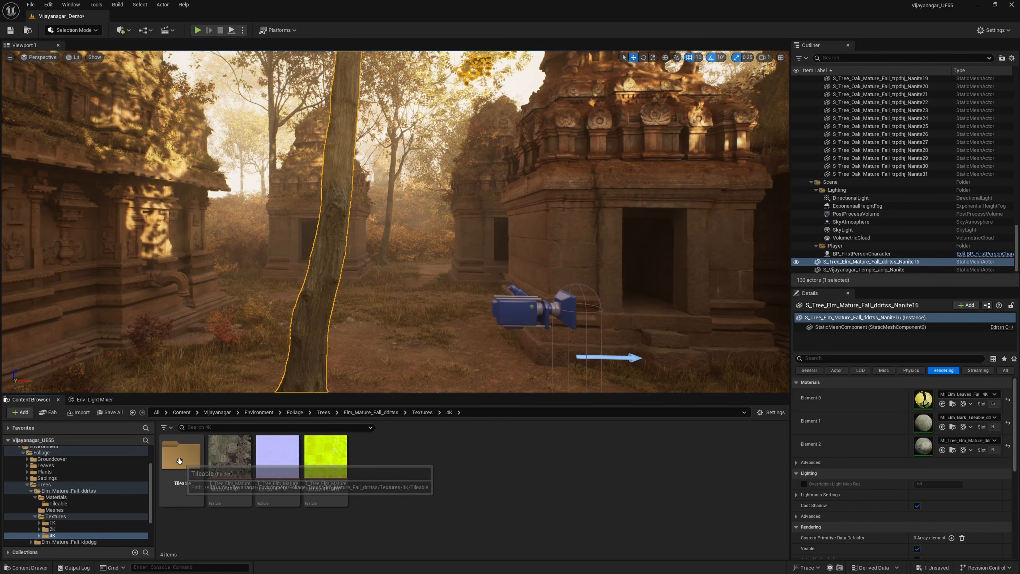
Step: Open the Tileable/4K subfolder and examine the elm bark's diffuse and ORT texture details
double_click(182, 456)
double_click(193, 457)
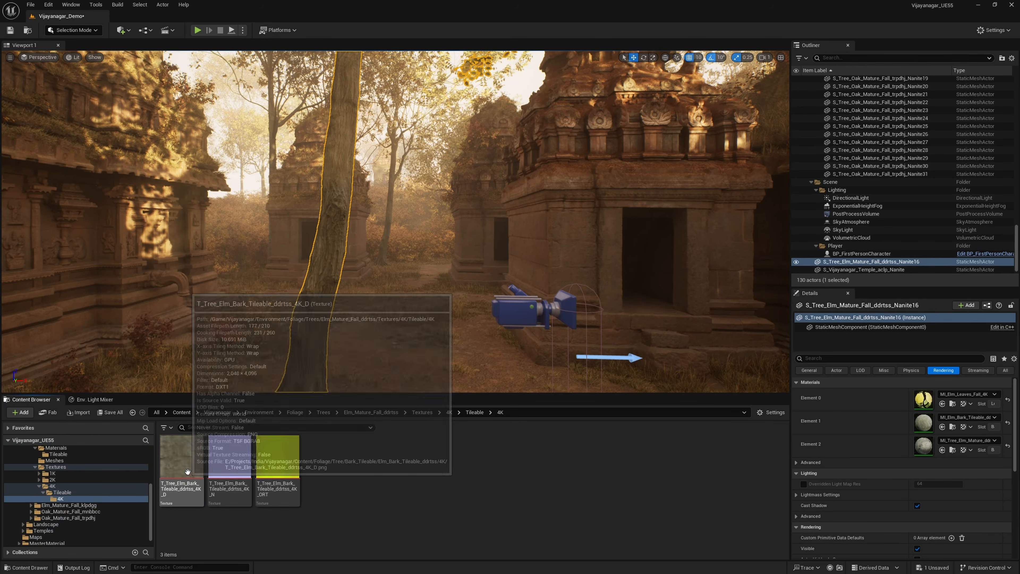
mouse_move(289, 475)
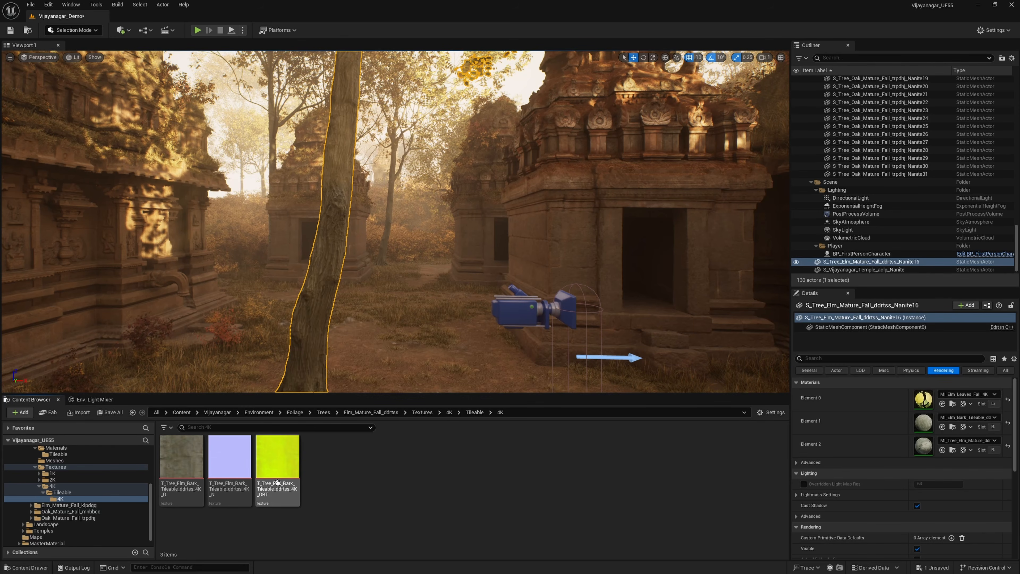
Step: Compare the elm's 1K texture folder with its 4K texture folder
left_click(53, 474)
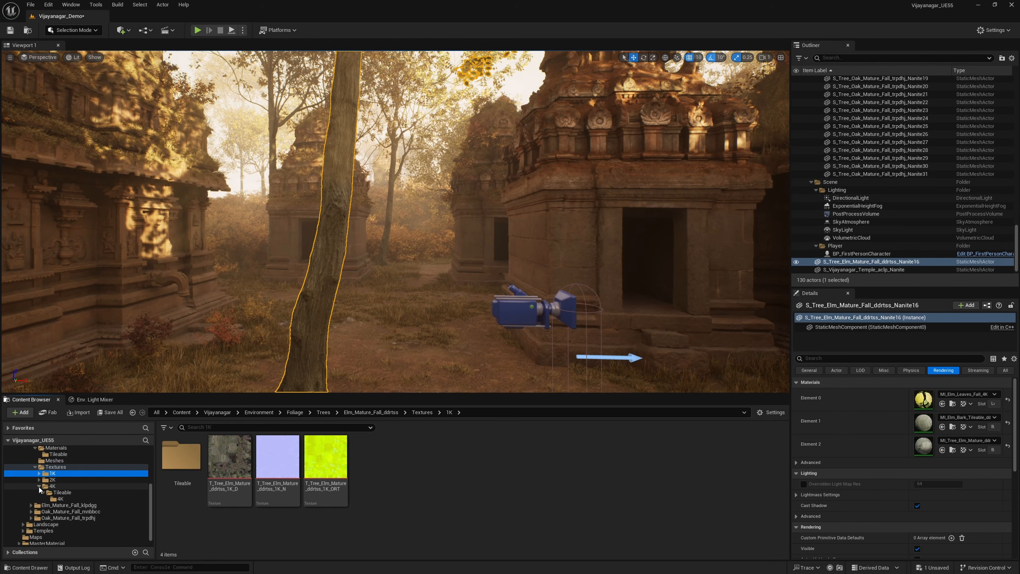
left_click(40, 487)
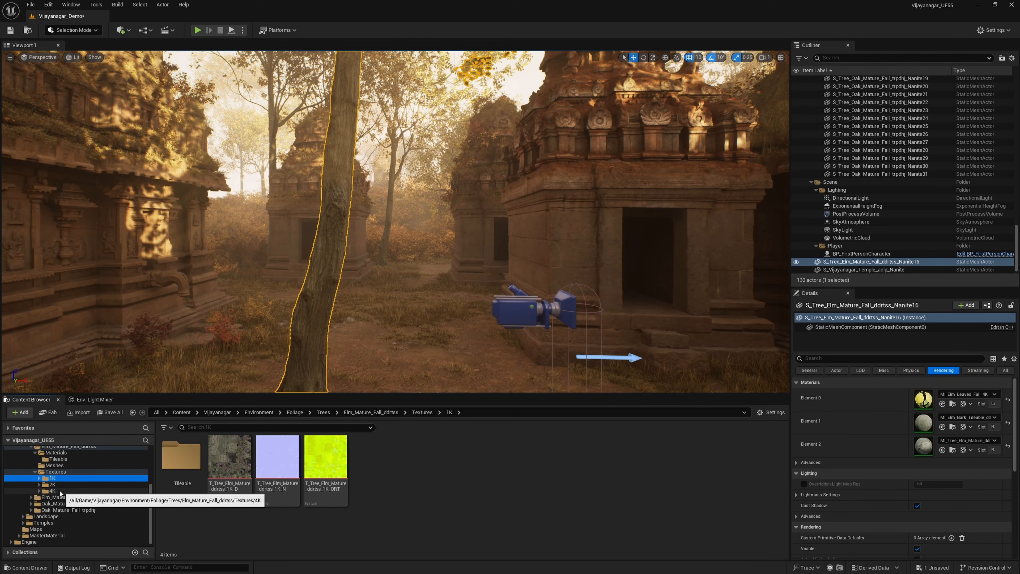
left_click(102, 491)
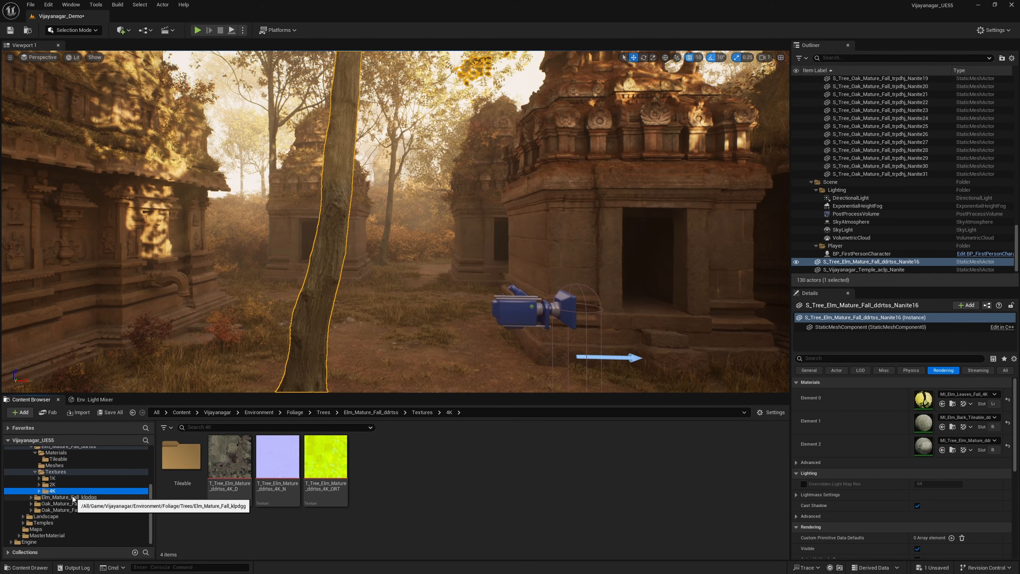
Step: Go back through the elm tree's folder to Foliage/Leaves and expand its list of leaf types
scroll(76, 499, "up", 1)
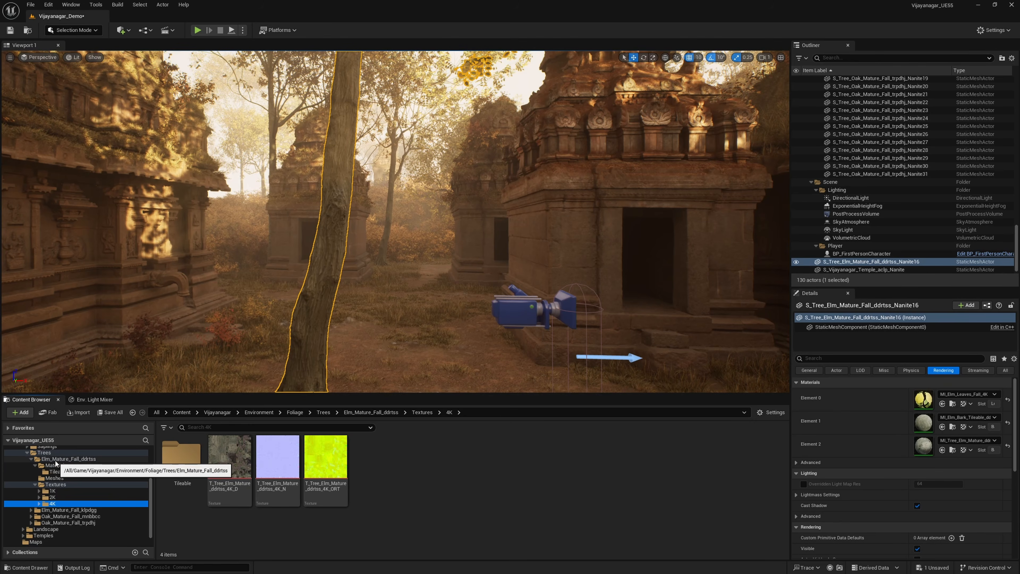
left_click(68, 459)
scroll(61, 482, "up", 3)
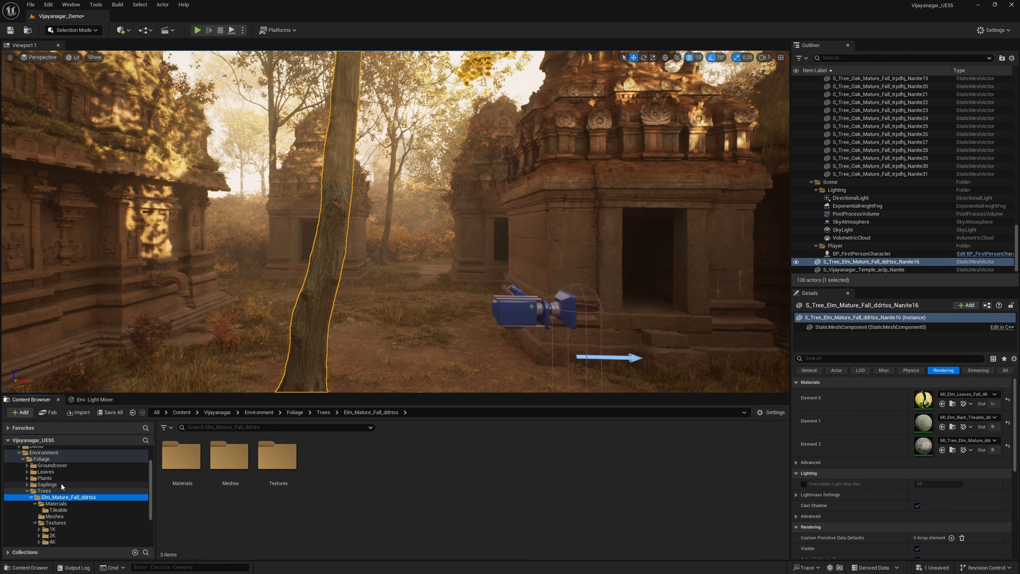
left_click(46, 472)
scroll(44, 493, "up", 3)
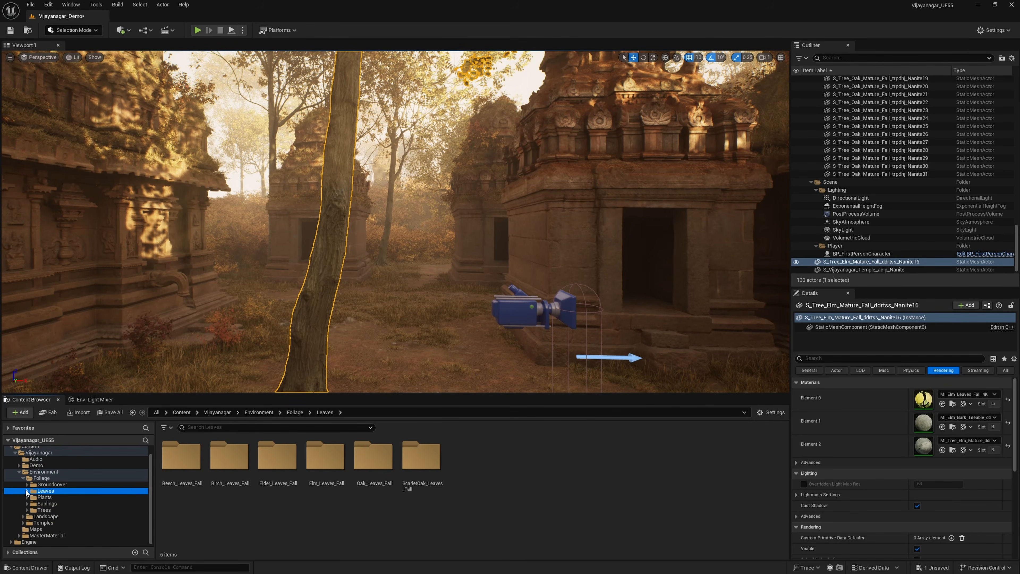
left_click(27, 491)
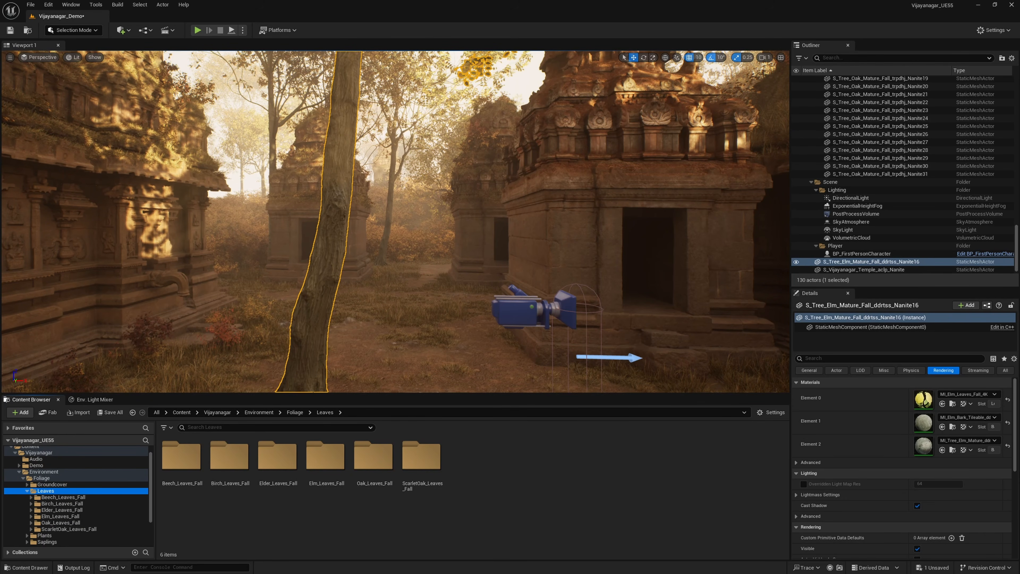
Step: Look over the Beech_Leaves_Fall textures in the 4K folder and return to the Beech_Leaves_Fall folder
mouse_move(308, 365)
right_mouse_down()
mouse_move(315, 257)
mouse_move(321, 349)
right_mouse_up()
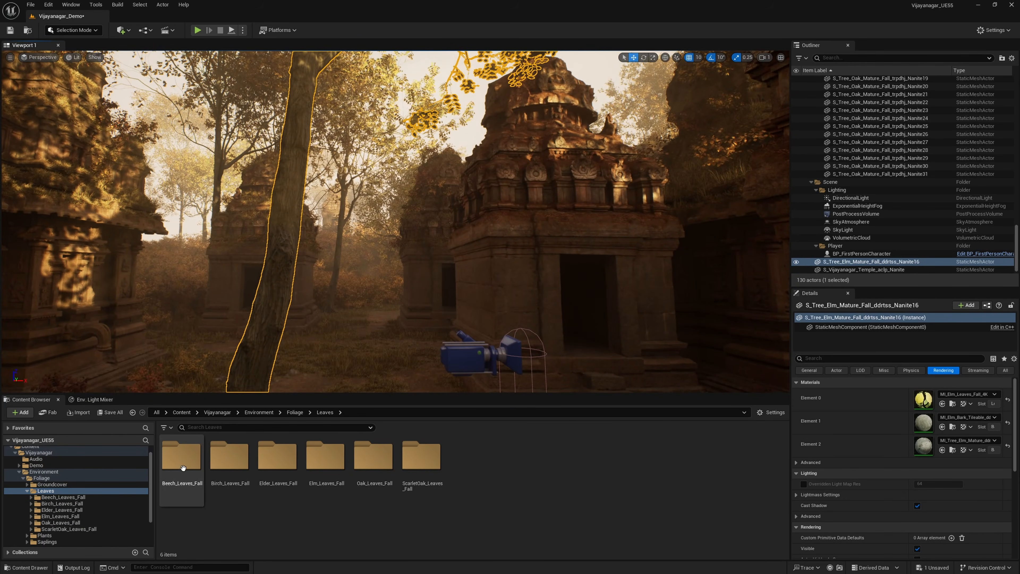
double_click(183, 468)
left_click(223, 466)
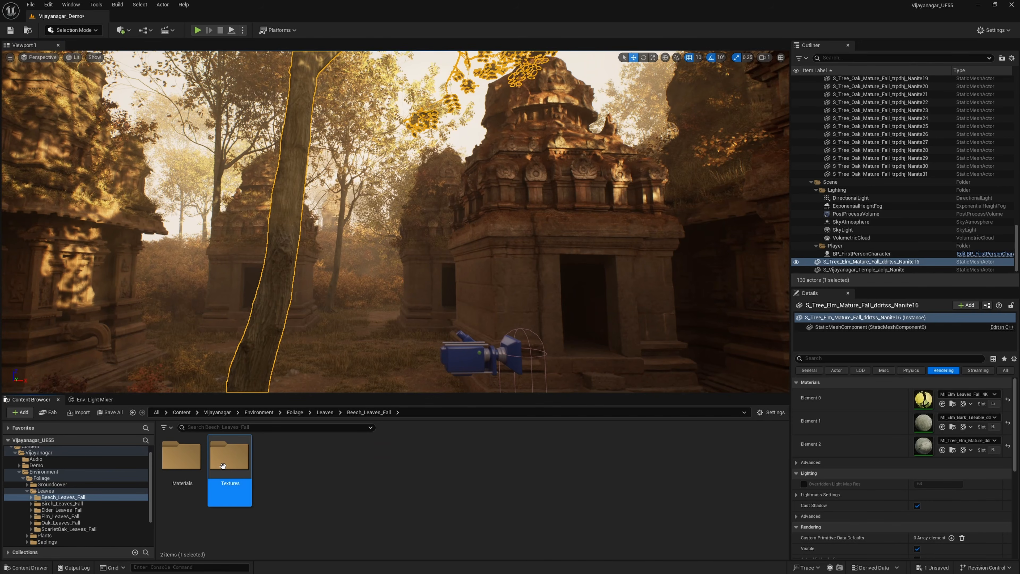
double_click(223, 465)
double_click(275, 468)
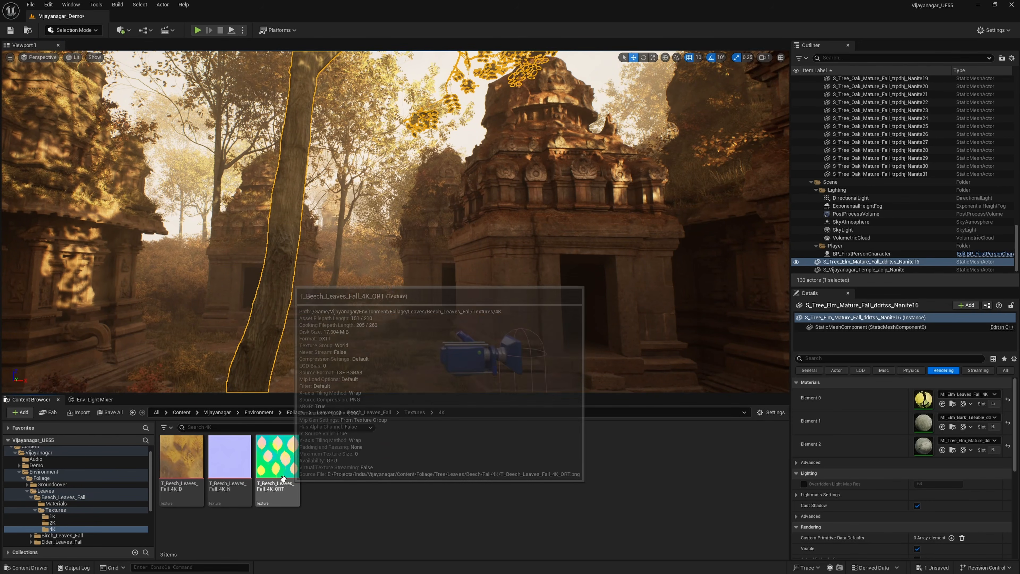
left_click(369, 412)
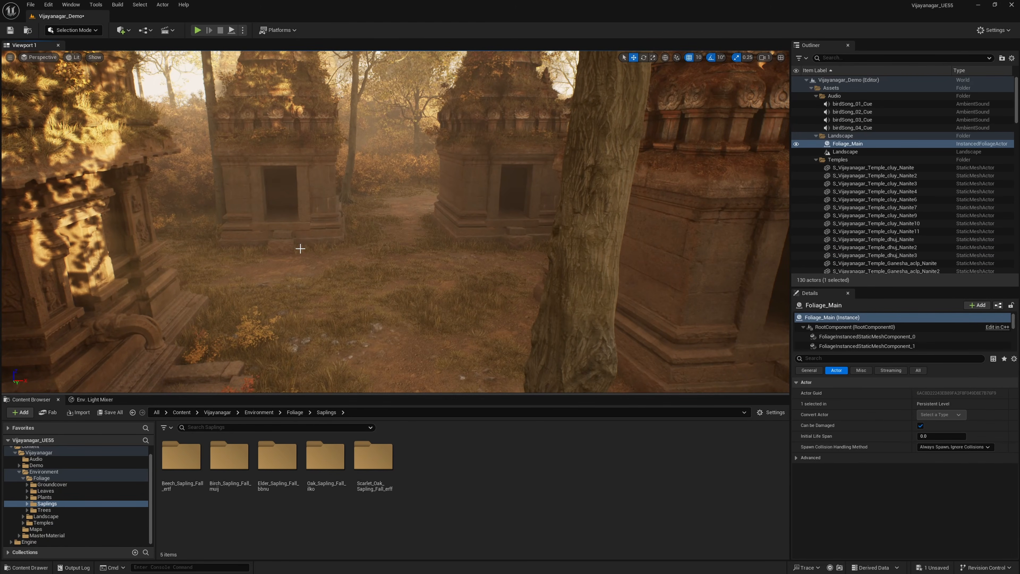
Step: Switch the editor to Foliage mode and look through the list of foliage types
left_click(98, 32)
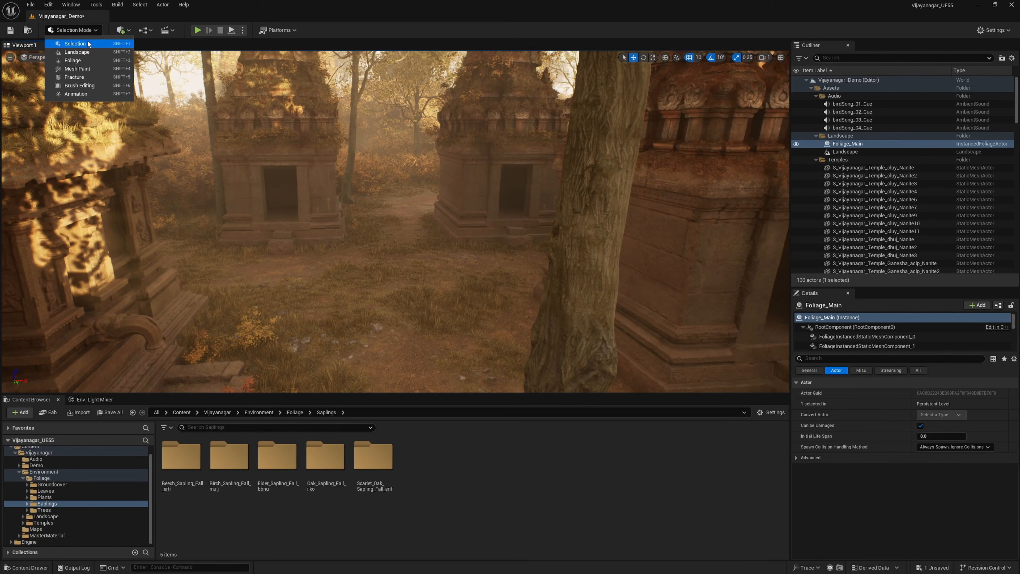
left_click(72, 61)
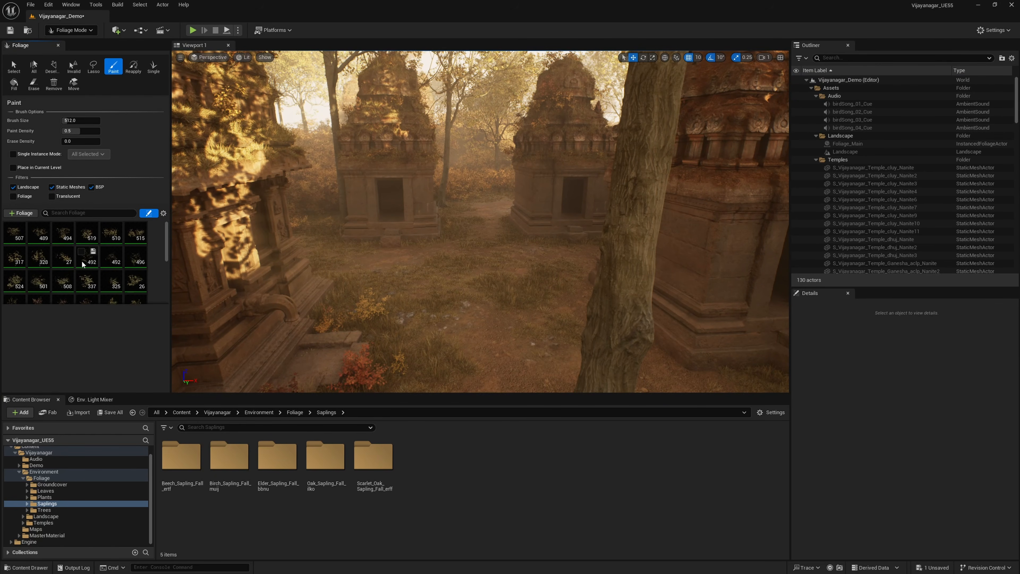
scroll(167, 251, "down", 4)
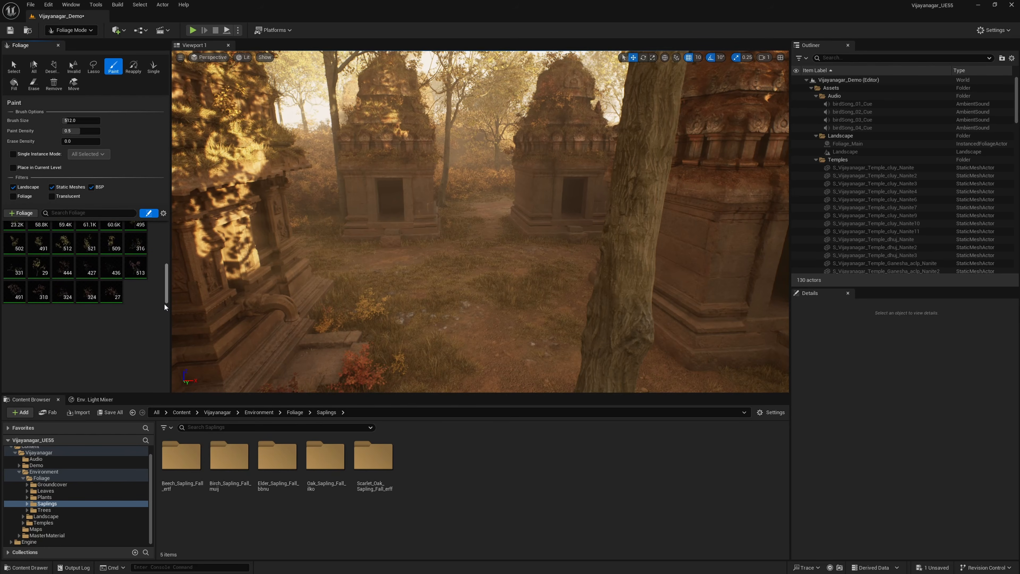
scroll(163, 261, "up", 4)
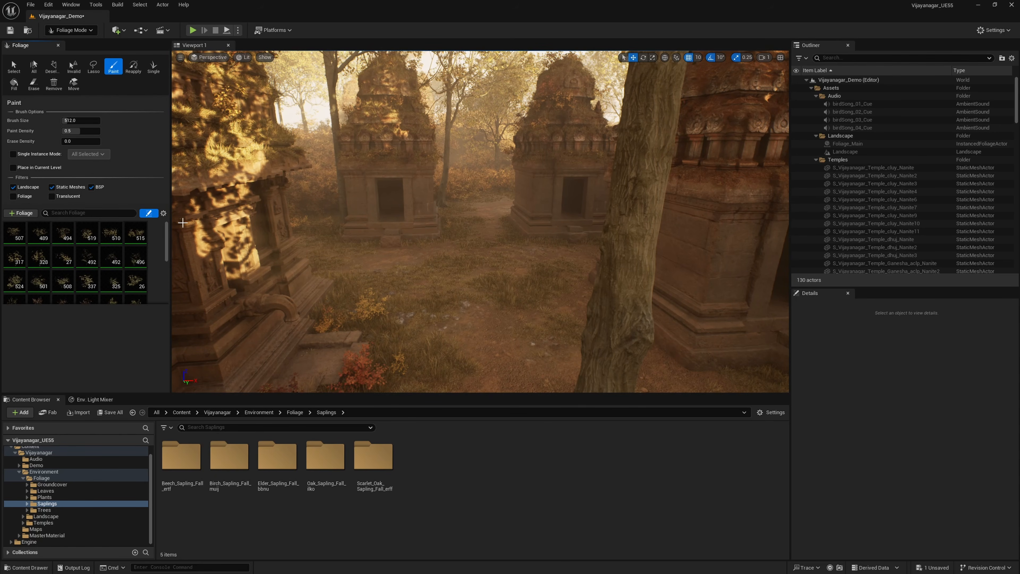
Step: Turn off the BSP filter for foliage painting and frame the grassy ground between the temples
left_click(92, 187)
right_click_drag(366, 242, 410, 294)
key("w")
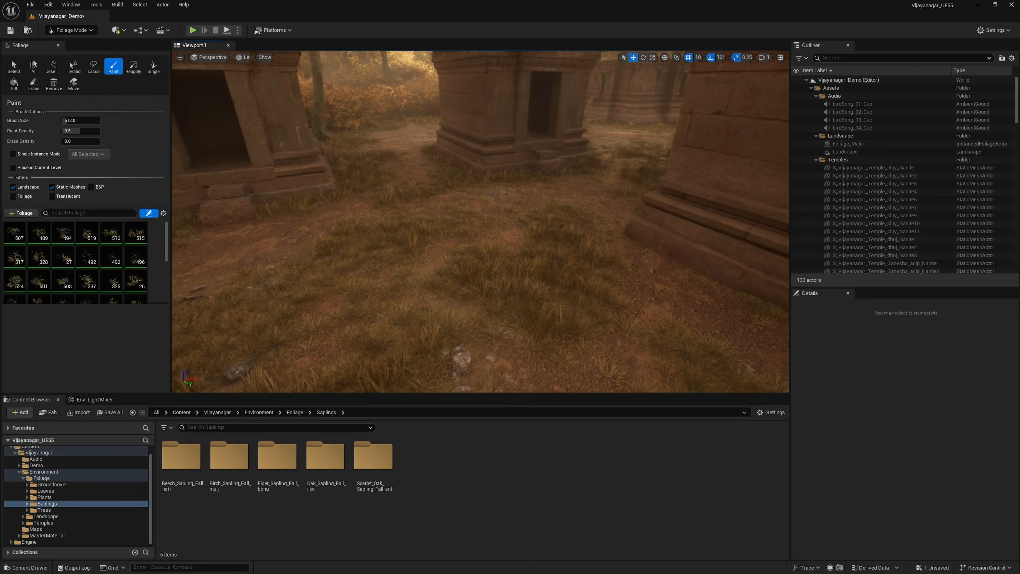
key("w")
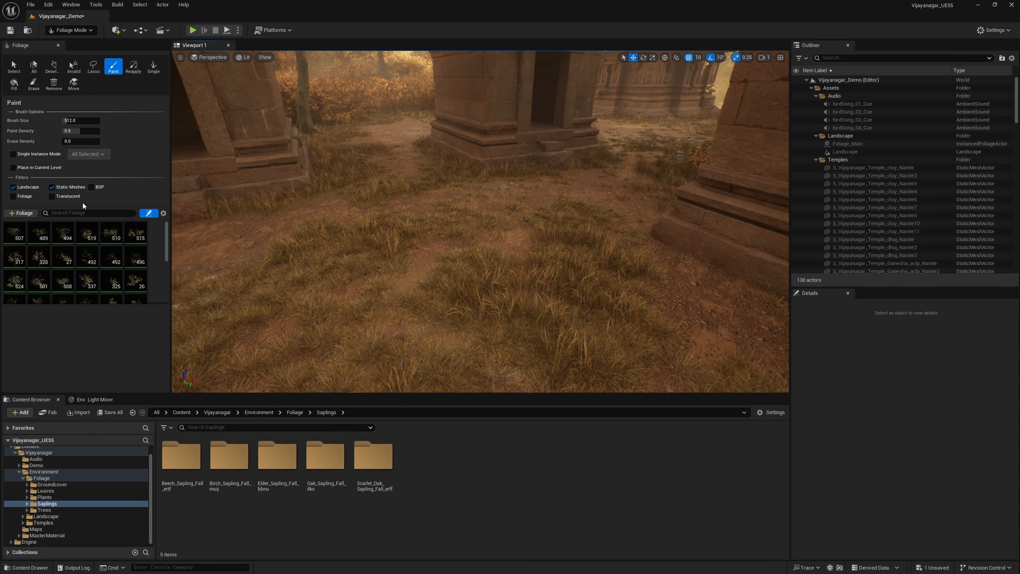
Step: Open the Meshes folder of Beech_Sapling_Fall_ertf under Foliage/Saplings
left_click(70, 213)
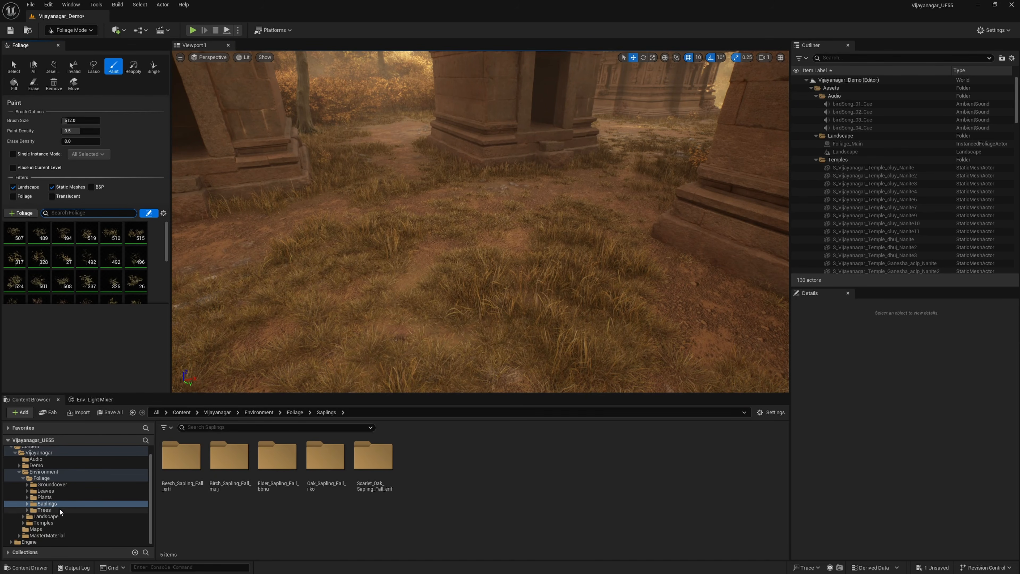
double_click(184, 459)
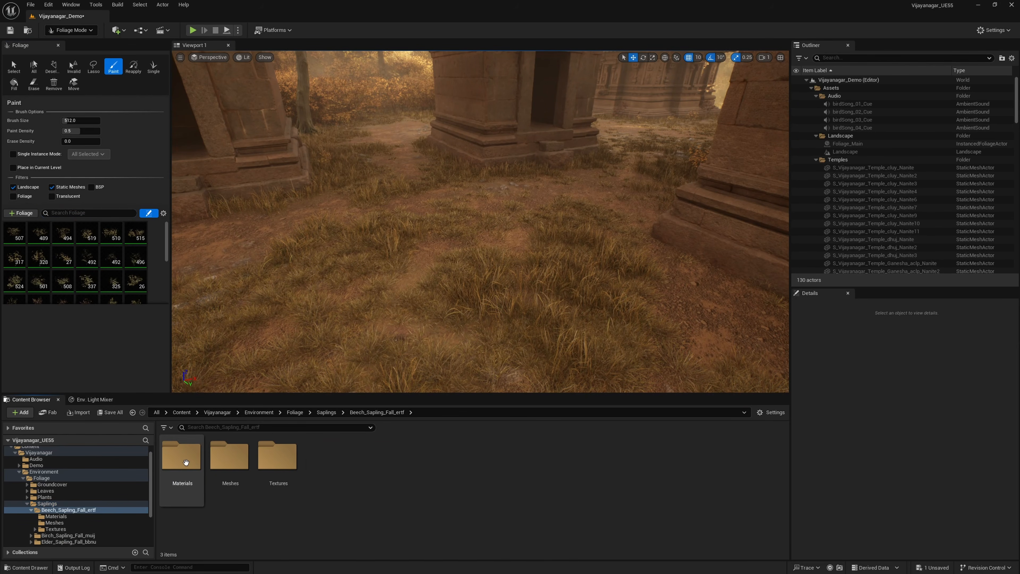
double_click(231, 458)
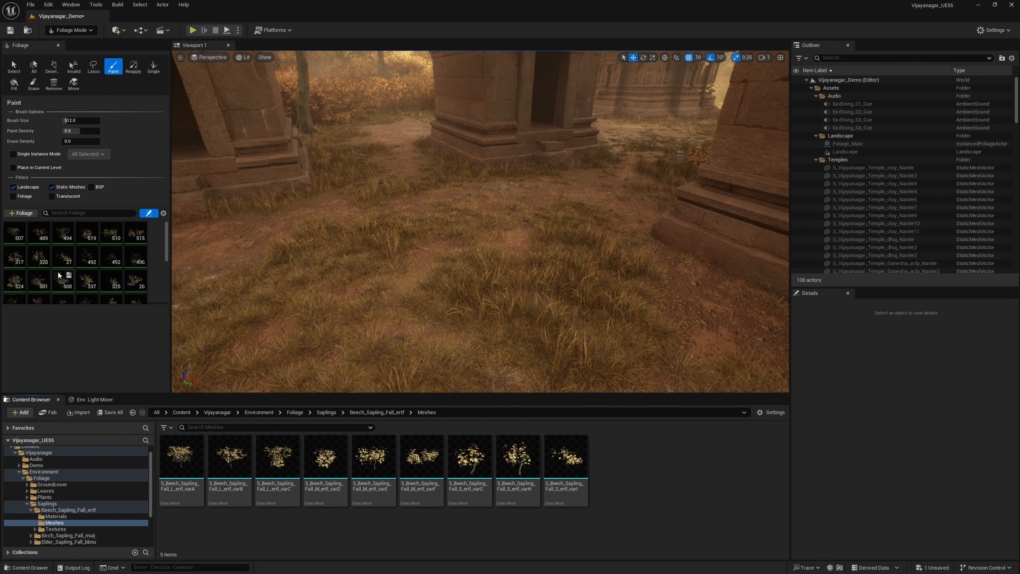
Step: Filter the foliage types with the search text beech_Sapling_Fall_L
left_click(82, 213)
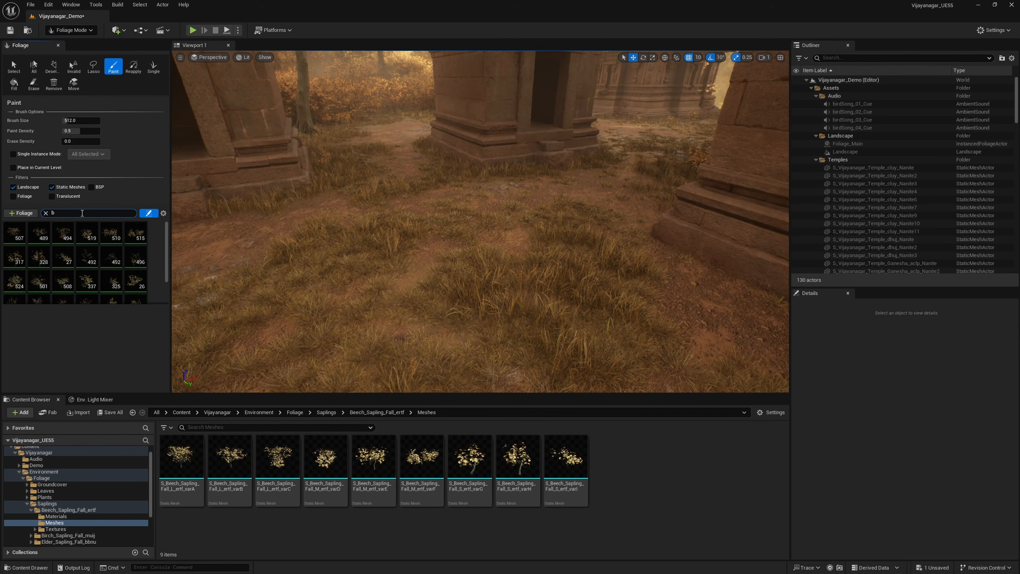
type("beech")
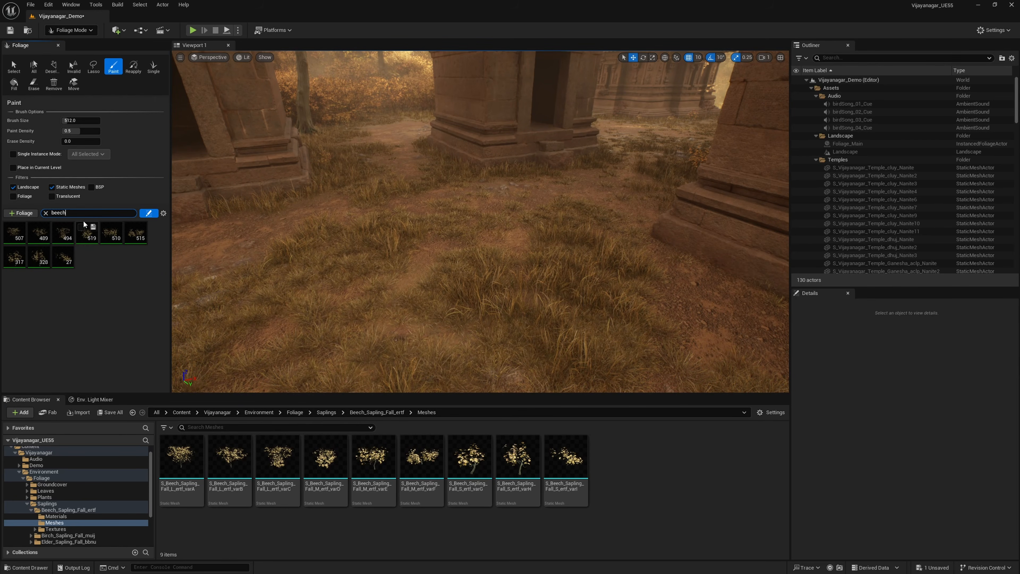
type("_Sapling")
type("_Fa")
type("ll_L")
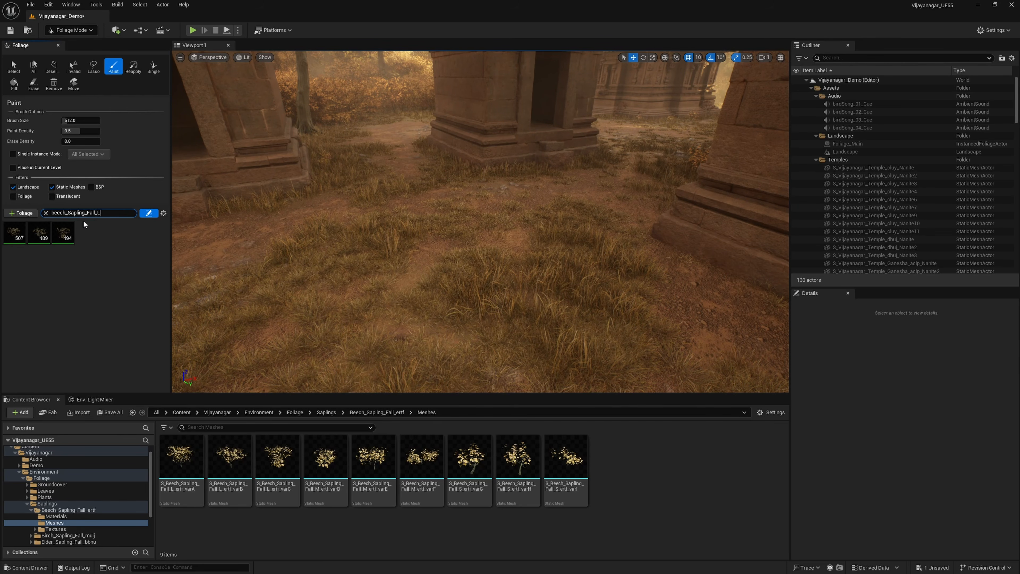
Step: Filter the foliage types by beech_Sapling_Fall_M and place the Beech_Sapling_Fall meshes varA to varE on the ground between the temples
key("BackSpace")
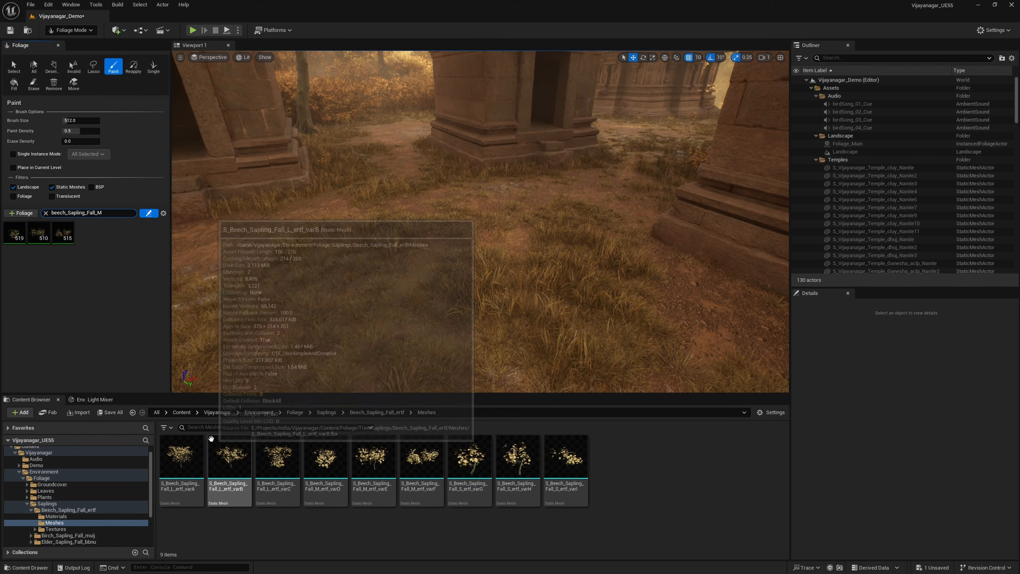
left_click_drag(181, 458, 278, 298)
left_click_drag(230, 459, 382, 276)
left_click_drag(278, 458, 498, 243)
left_click_drag(326, 458, 298, 346)
mouse_move(409, 362)
left_mouse_down()
mouse_move(460, 337)
mouse_move(535, 353)
left_mouse_up()
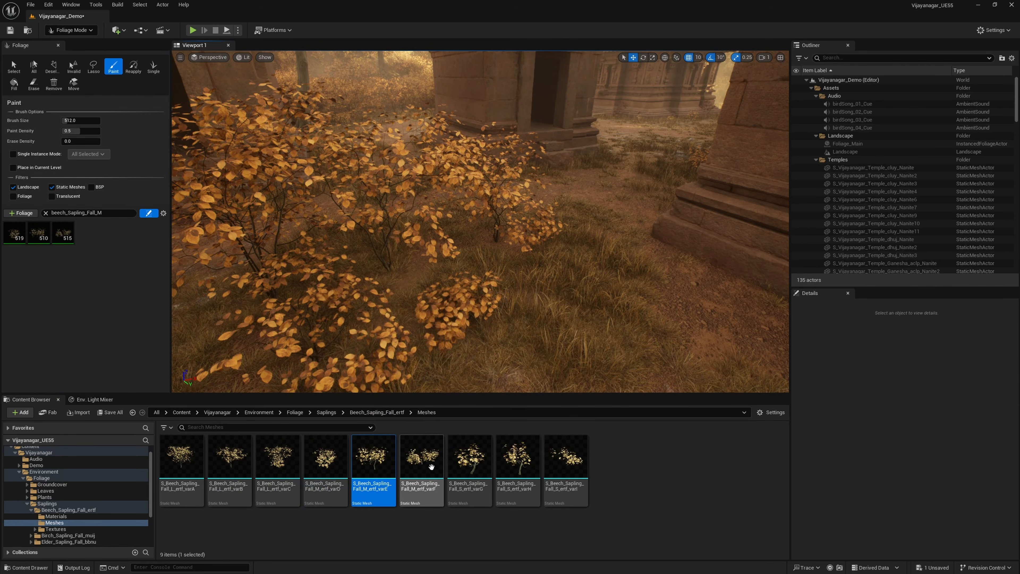
Step: Place the remaining Beech_Sapling_Fall meshes, varF to varI, on the ground beside the other saplings
left_click_drag(422, 458, 566, 297)
right_click_drag(566, 298, 579, 342)
left_click(475, 476)
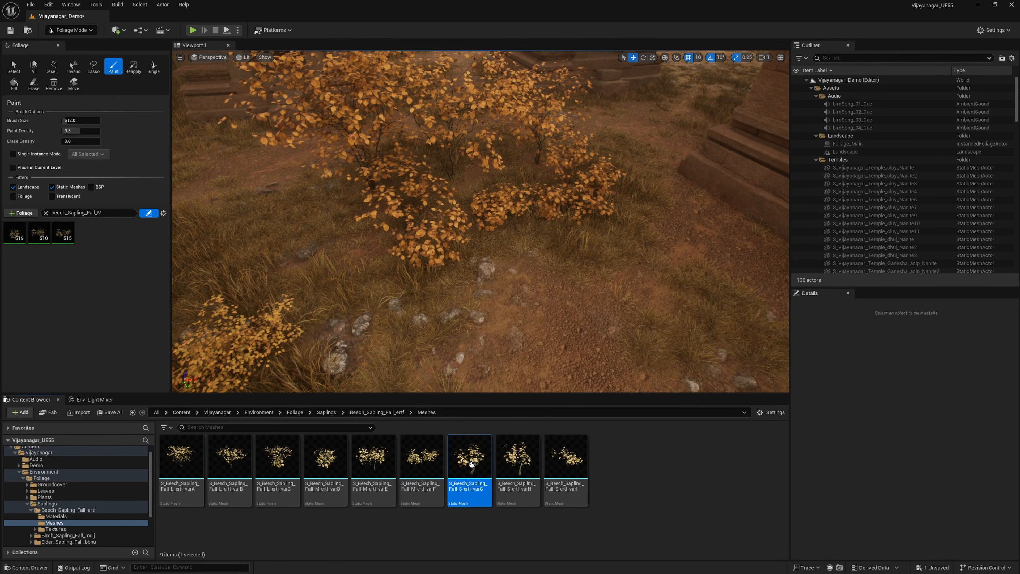
left_click_drag(476, 476, 462, 341)
left_click_drag(518, 477, 563, 311)
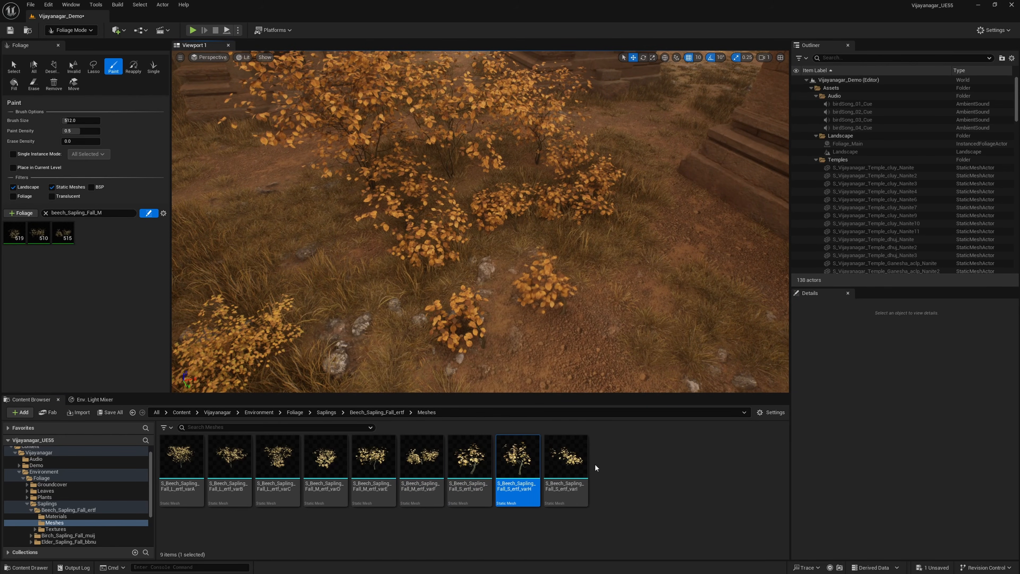
left_click_drag(566, 458, 629, 278)
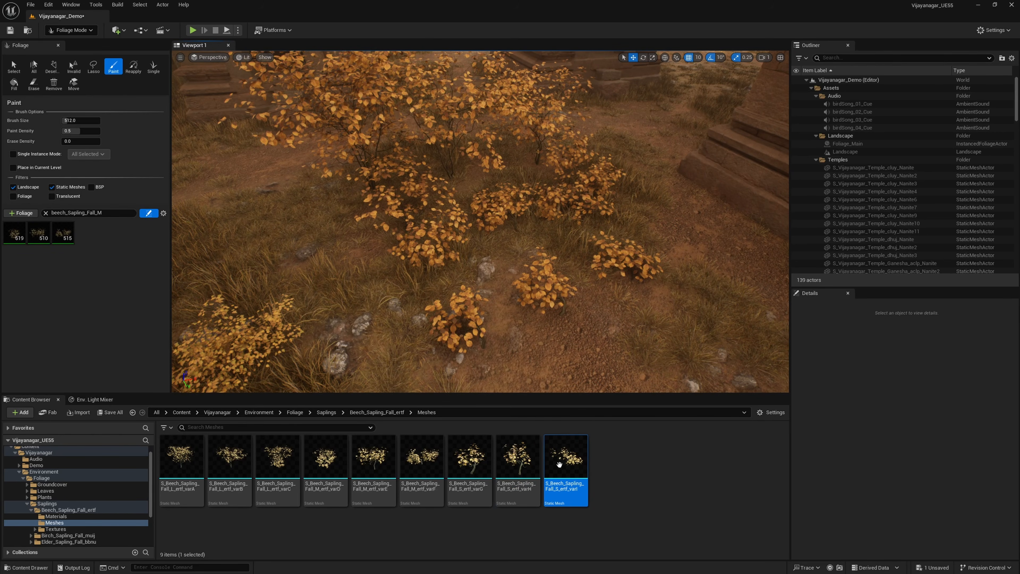
mouse_move(363, 462)
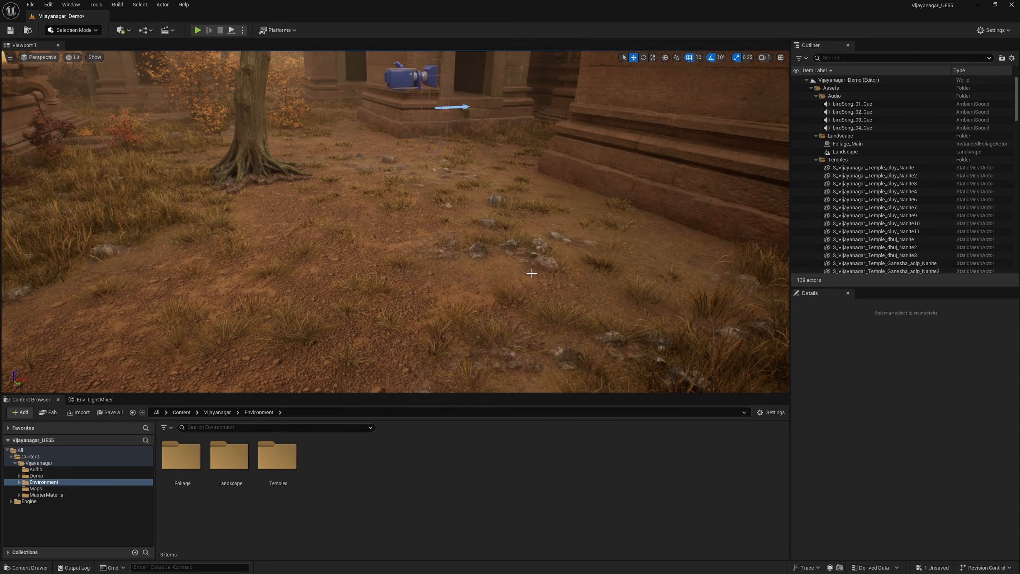
Step: Frame the dirt path beside the tree and switch the editor to Landscape mode
mouse_move(532, 274)
right_mouse_down()
mouse_move(507, 283)
mouse_move(516, 265)
right_mouse_up()
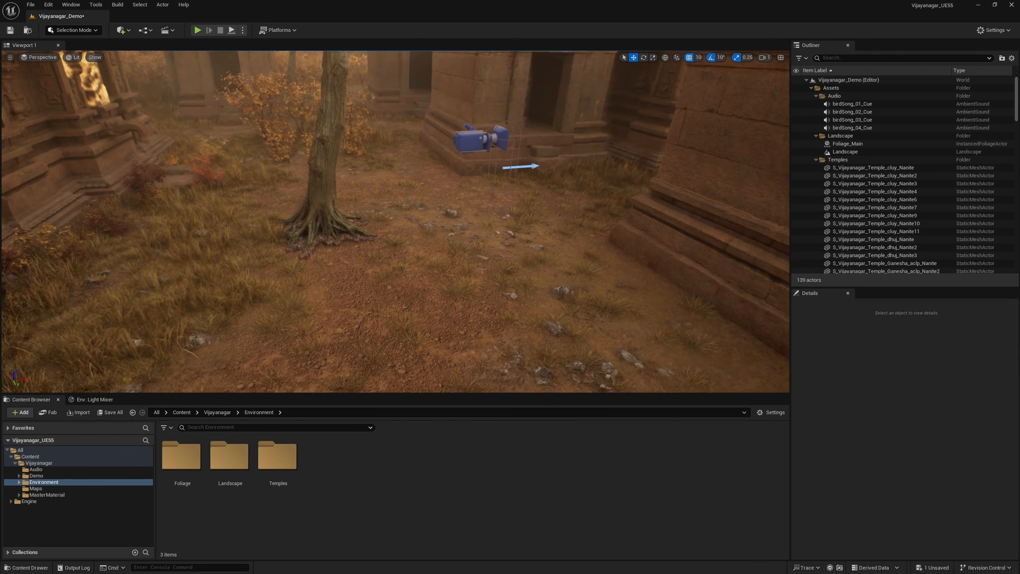
right_click_drag(316, 156, 321, 156)
key("s")
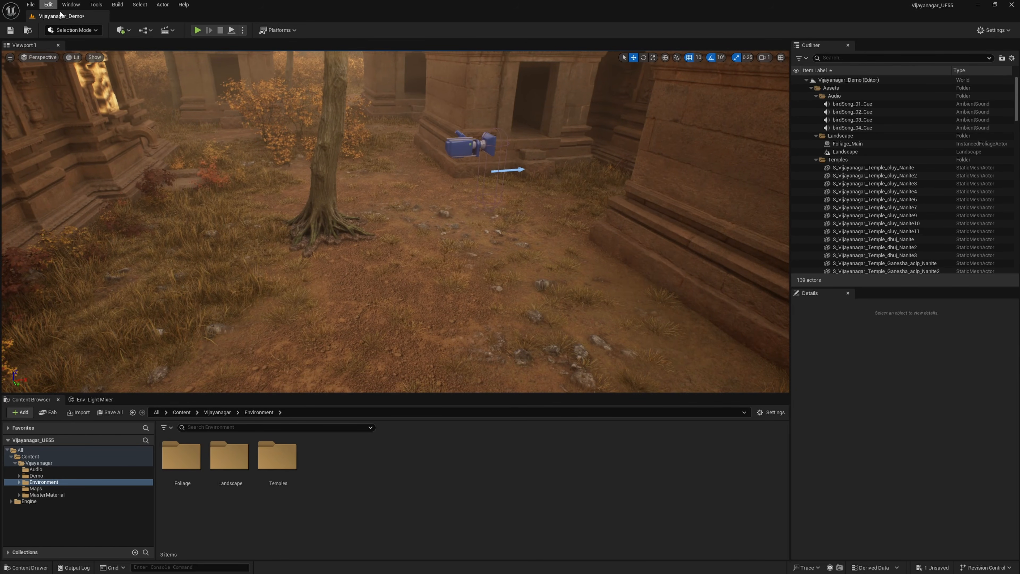
left_click(90, 30)
left_click(77, 51)
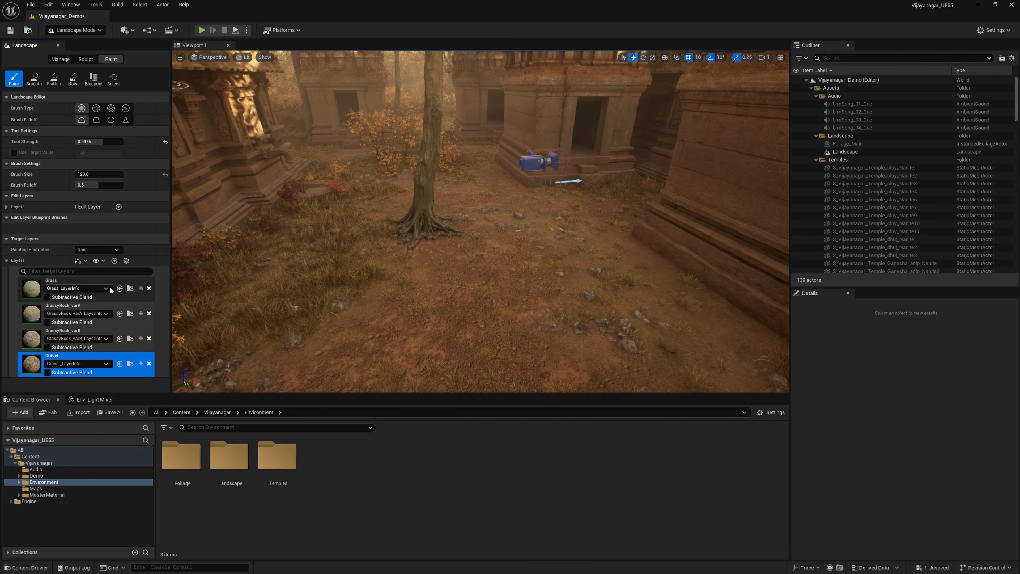
Step: Go through the landscape target layers and paint the Grass layer onto the dirt path in front of the tree
left_click(73, 282)
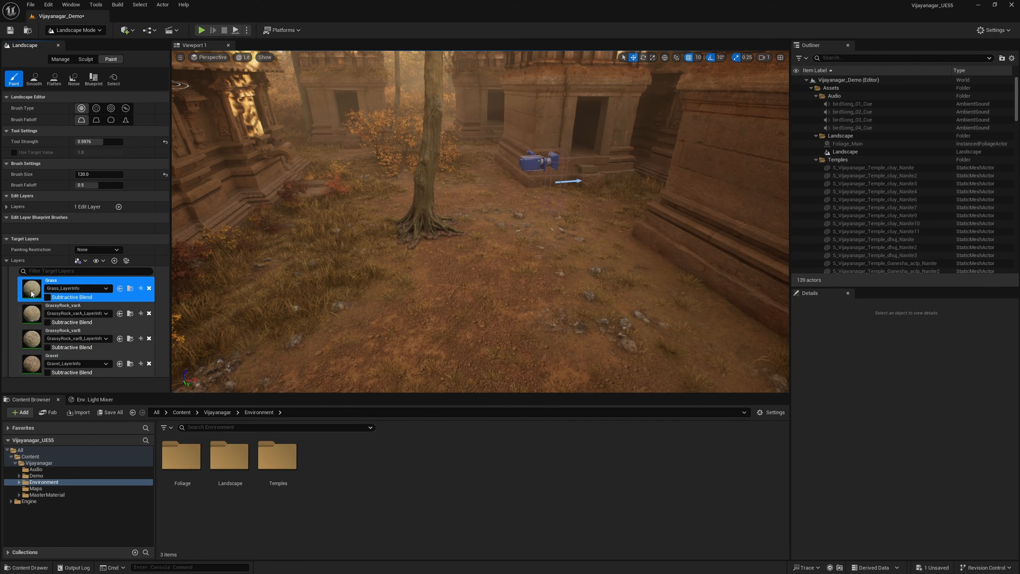
left_click(33, 318)
left_click(34, 340)
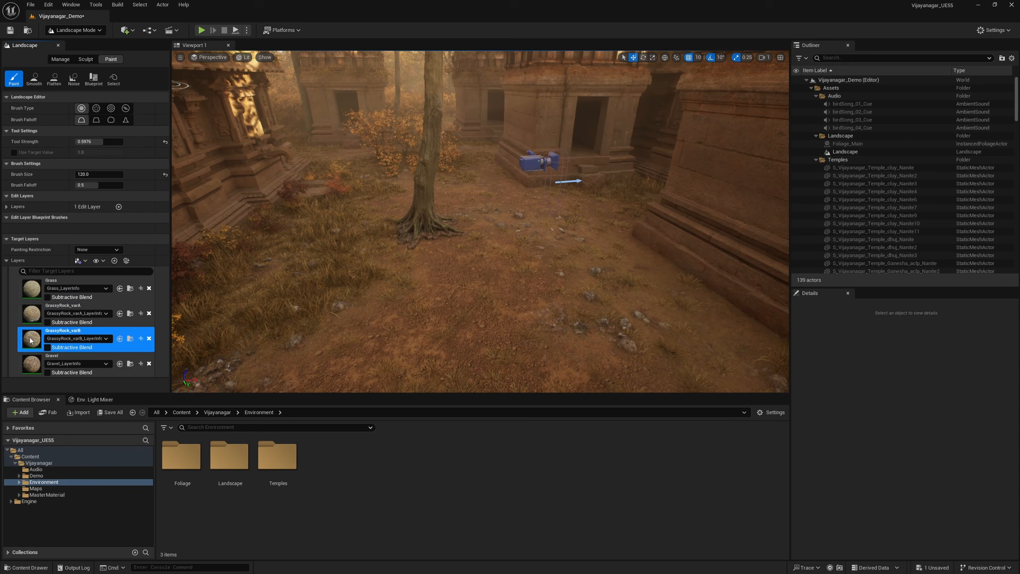
left_click(28, 365)
left_click(36, 289)
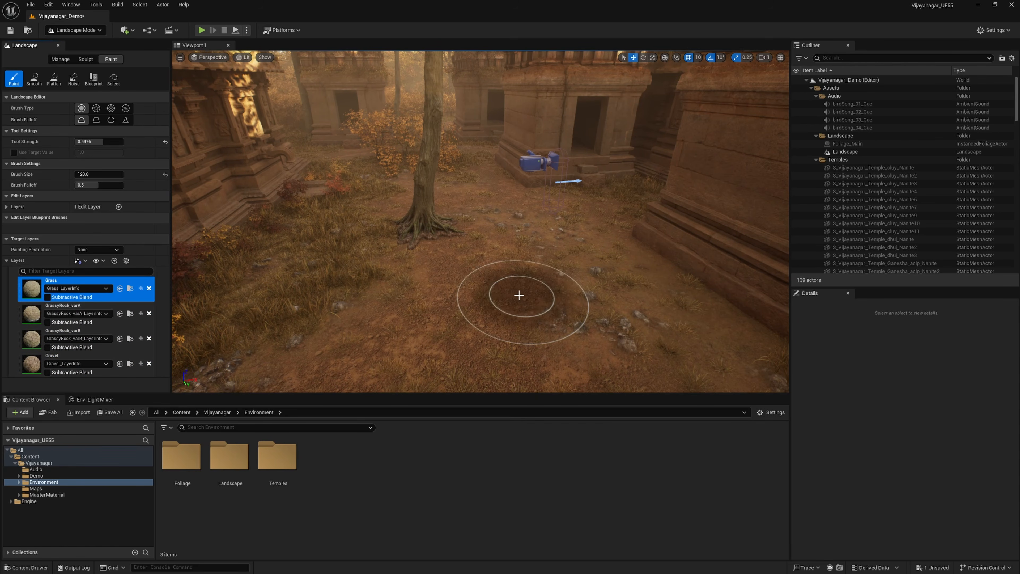
mouse_move(502, 285)
left_mouse_down()
mouse_move(497, 299)
mouse_move(452, 303)
left_mouse_up()
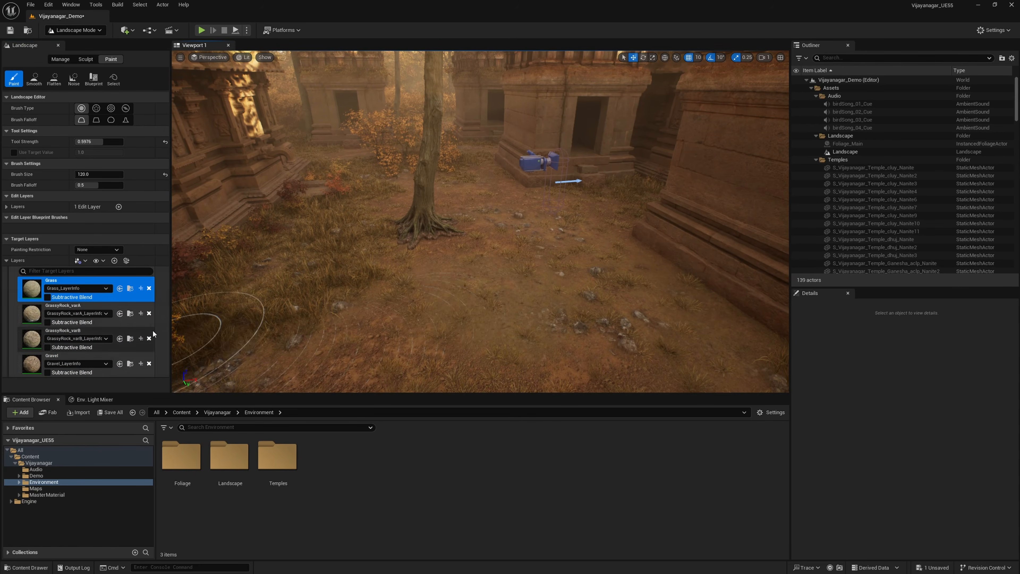
Step: Paint the GrassyRock_varA layer on the path and view the scattered rocks up close
left_click(33, 317)
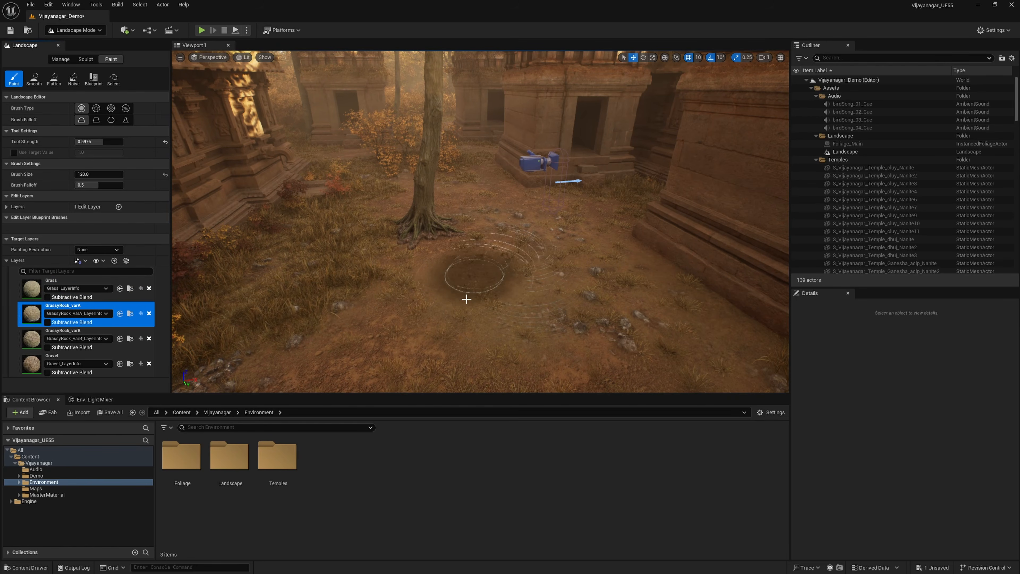
mouse_move(433, 307)
left_mouse_down()
mouse_move(449, 309)
mouse_move(446, 328)
left_mouse_up()
mouse_move(447, 328)
right_mouse_down()
mouse_move(446, 372)
mouse_move(440, 297)
mouse_move(440, 372)
mouse_move(436, 328)
mouse_move(446, 321)
right_mouse_up()
key("w")
key("s")
key("w")
key("s")
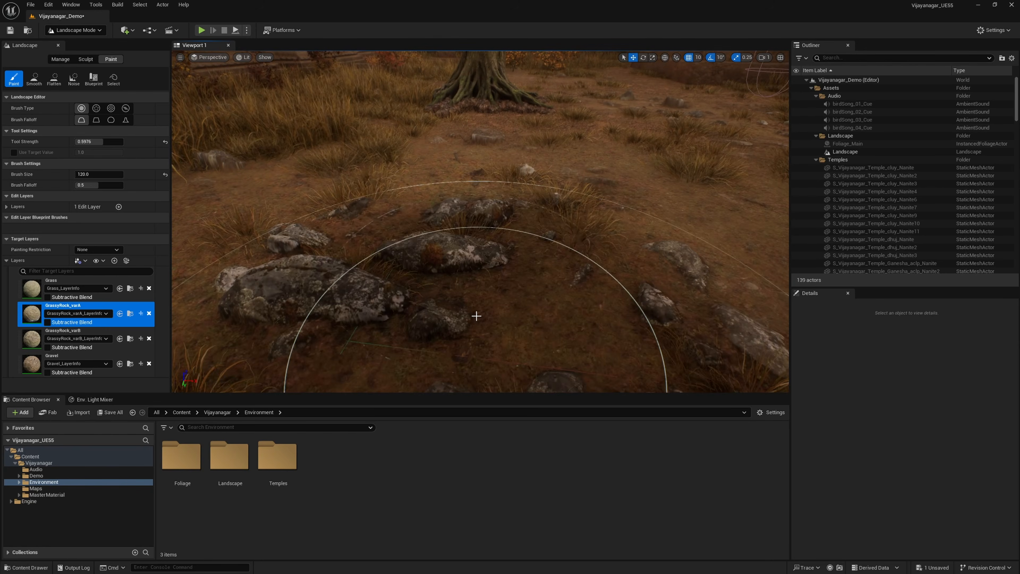
Step: Paint the GrassyRock_varB layer over the ground around the rocks near the tree
left_click(31, 339)
mouse_move(556, 210)
left_mouse_down()
mouse_move(594, 194)
mouse_move(586, 168)
mouse_move(547, 190)
left_mouse_up()
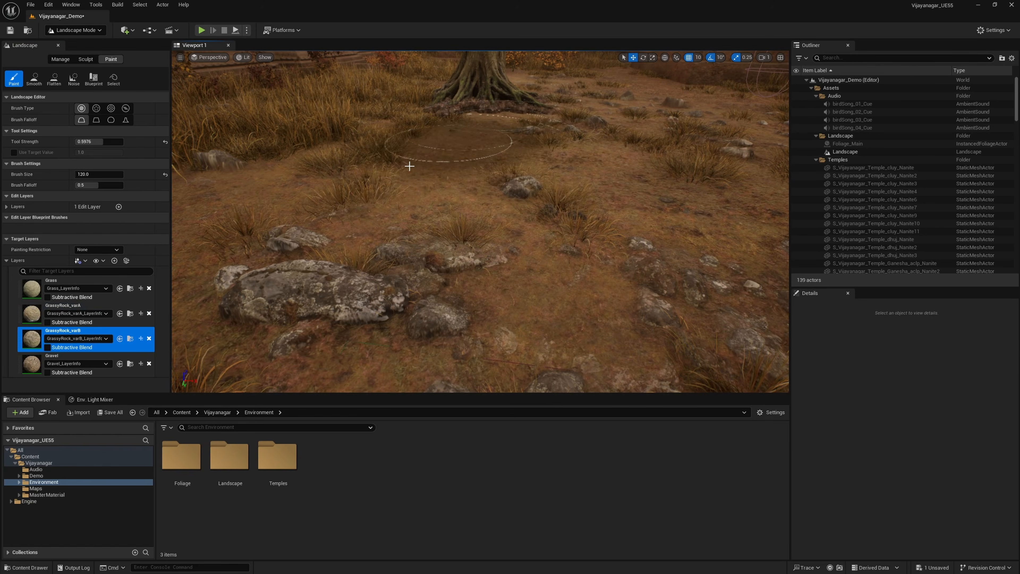
left_click_drag(312, 206, 316, 123)
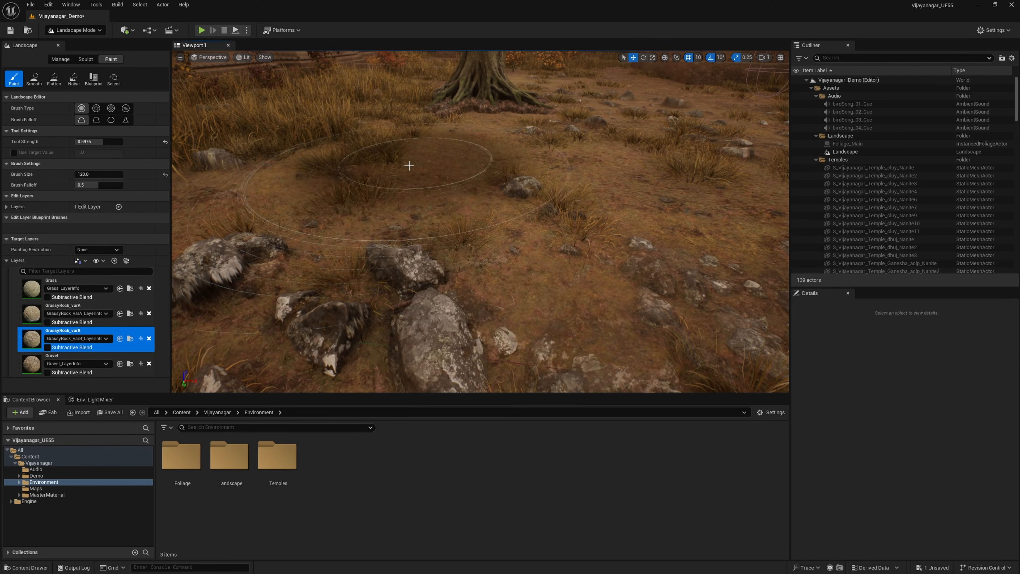
mouse_move(514, 173)
right_mouse_down()
mouse_move(508, 191)
mouse_move(518, 146)
right_mouse_up()
left_click(391, 246)
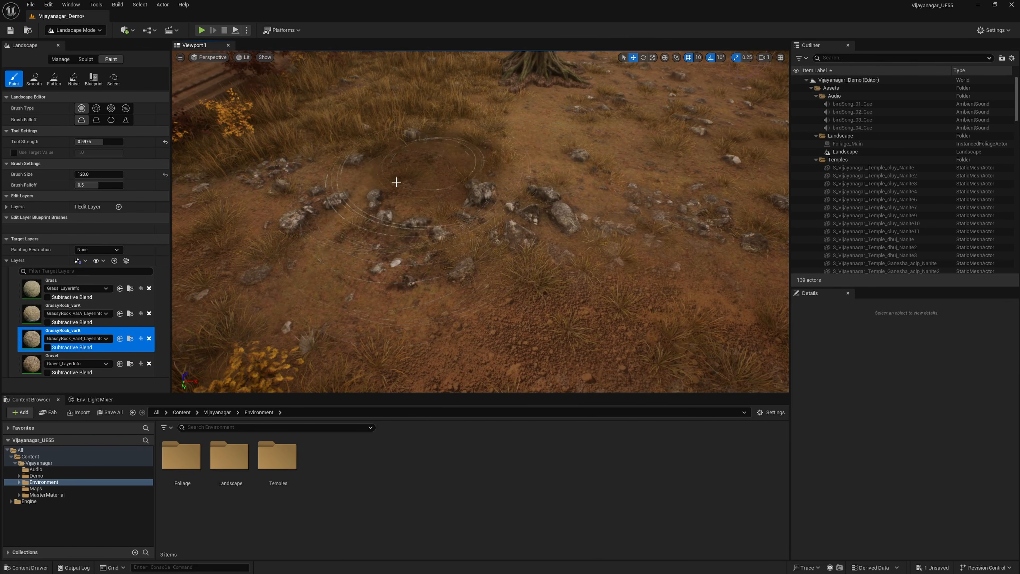
mouse_move(515, 285)
left_mouse_down()
mouse_move(529, 262)
mouse_move(524, 159)
left_mouse_up()
Step: Paint the Gravel landscape layer over the rocky patch of the path
left_click(80, 364)
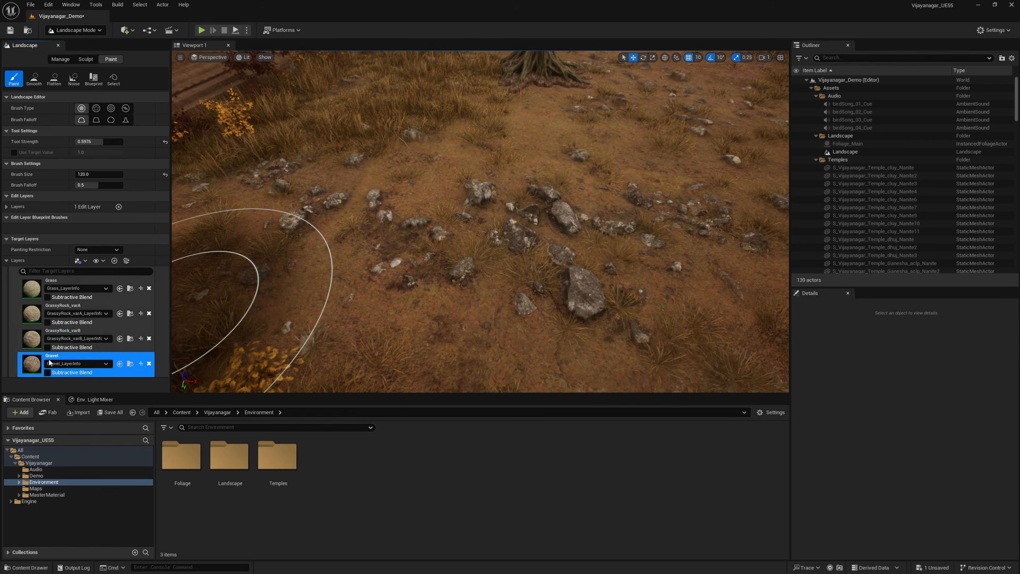
mouse_move(534, 323)
left_mouse_down()
mouse_move(558, 251)
mouse_move(583, 244)
mouse_move(579, 214)
left_mouse_up()
mouse_move(578, 213)
right_mouse_down()
mouse_move(595, 209)
mouse_move(542, 255)
right_mouse_up()
mouse_move(543, 255)
left_mouse_down()
mouse_move(460, 189)
mouse_move(353, 189)
mouse_move(337, 155)
mouse_move(453, 192)
mouse_move(481, 221)
mouse_move(420, 153)
mouse_move(472, 180)
mouse_move(472, 216)
mouse_move(444, 208)
mouse_move(551, 222)
mouse_move(555, 211)
left_mouse_up()
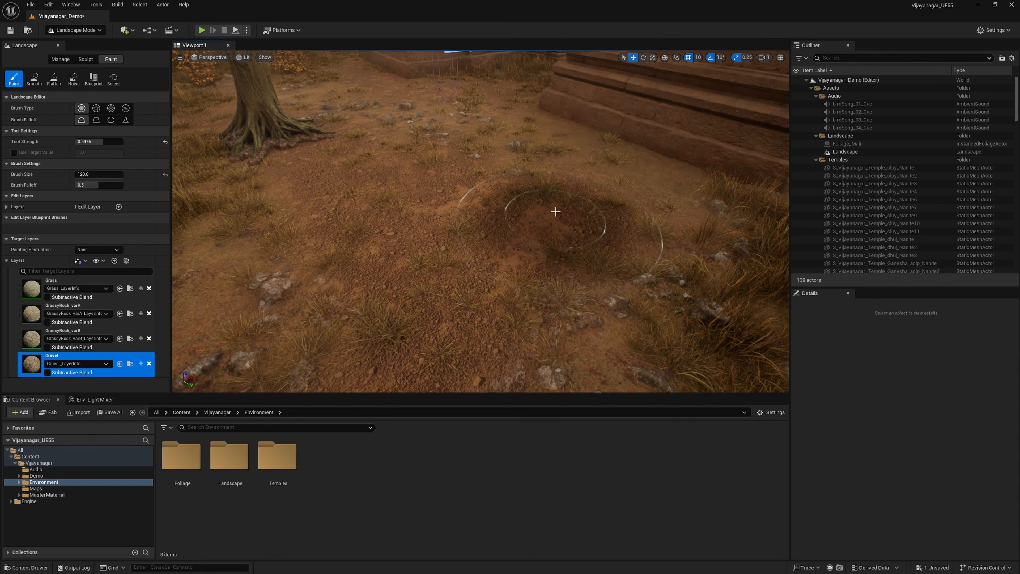
Step: Minimize the editor and highlight the Nanite tessellation setting under RendererSettings in DefaultEngine.ini
left_click(980, 5)
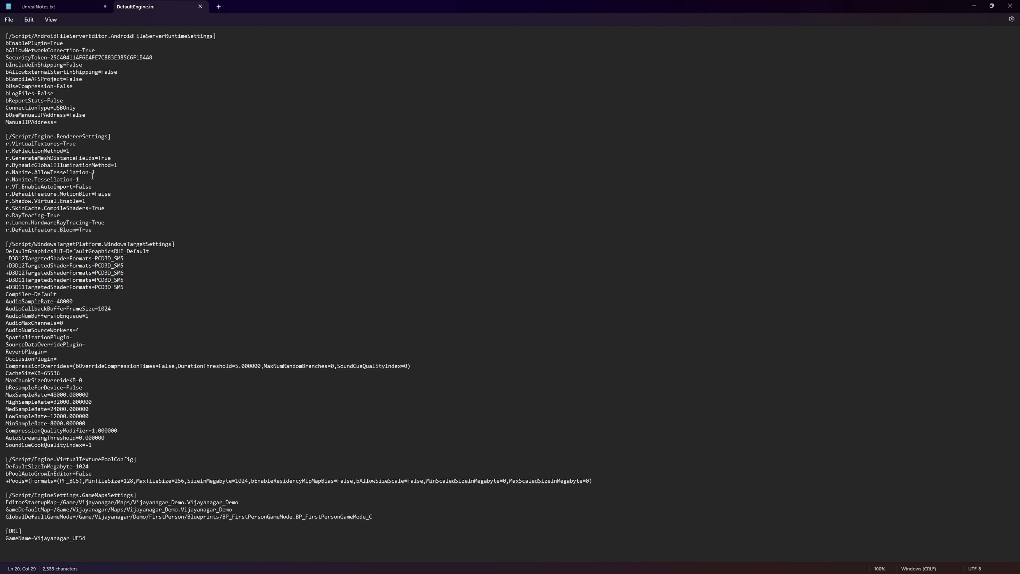
left_click_drag(93, 176, 25, 175)
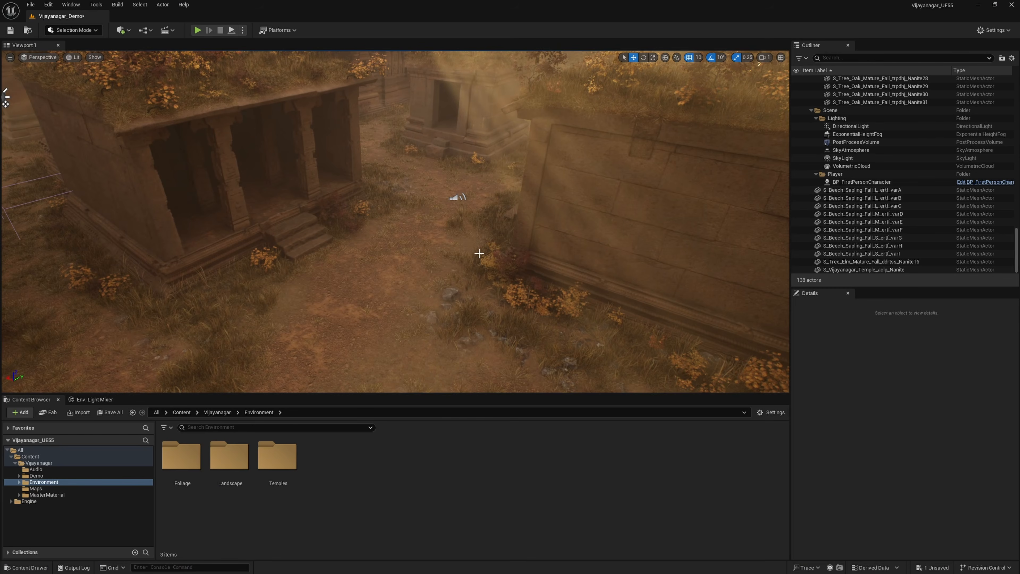
Step: Fly through the level to view the temples and surrounding autumn foliage
right_click_drag(504, 248, 446, 247)
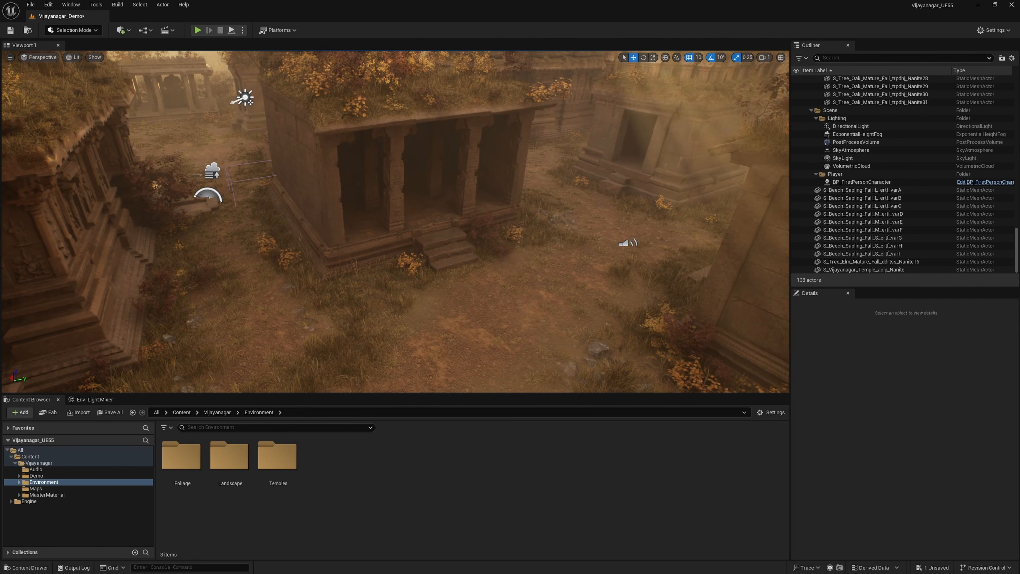
right_click_drag(446, 248, 383, 225)
key("d")
key("e")
key("s")
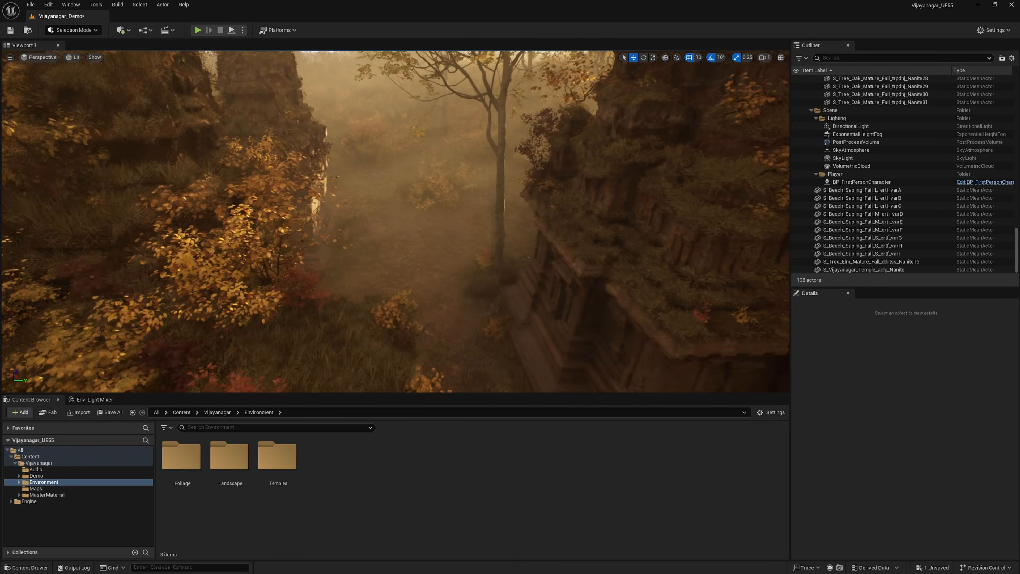